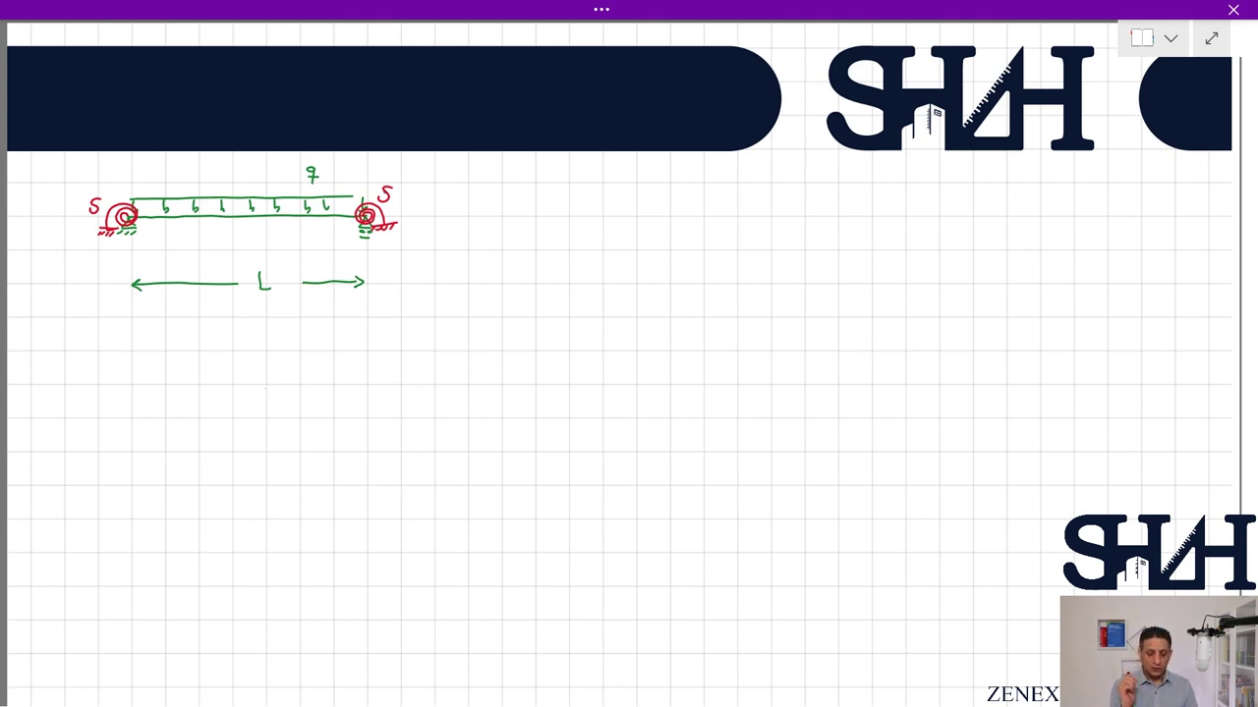
# Step: Ink upward qL/2 reaction arrows and curved M0 end-moment arrows at both beam supports
pyautogui.moveTo(122, 251)
pyautogui.mouseDown()
pyautogui.moveTo(122, 271)
pyautogui.moveTo(77, 312)
pyautogui.moveTo(96, 314)
pyautogui.mouseUp()
pyautogui.moveTo(79, 323); pyautogui.dragTo(93, 328)
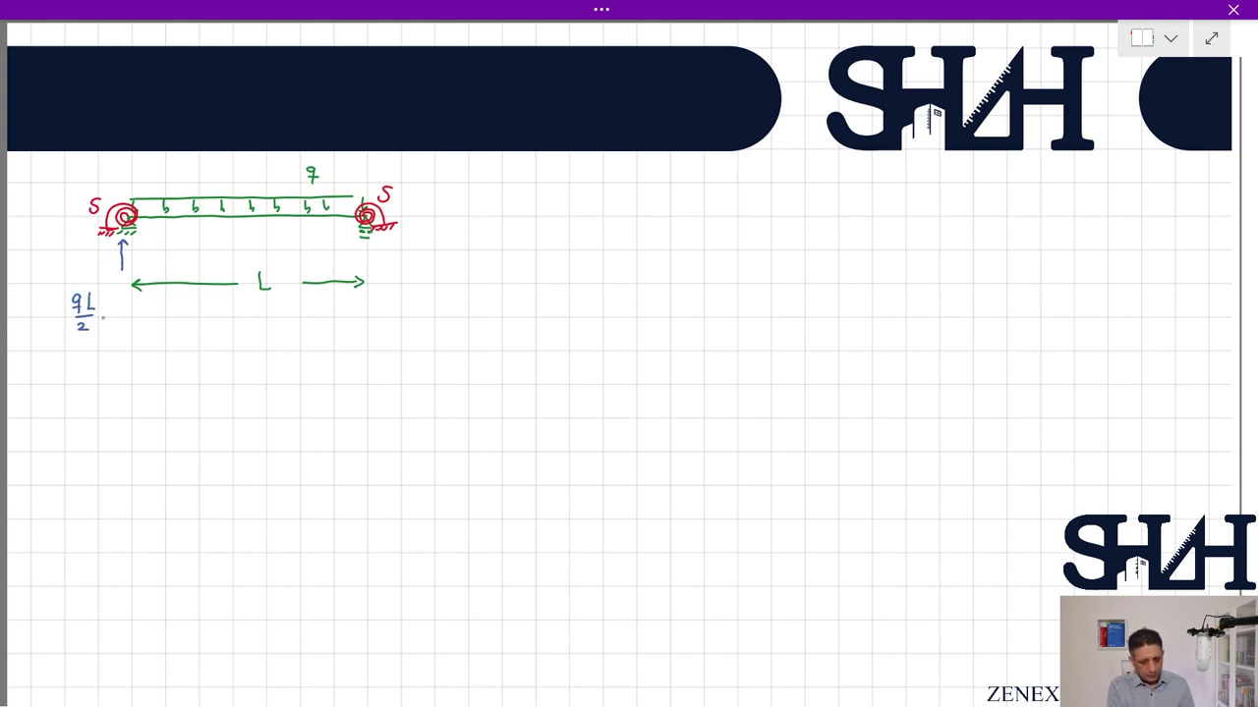
pyautogui.moveTo(367, 267); pyautogui.dragTo(367, 244)
pyautogui.moveTo(381, 283); pyautogui.dragTo(391, 299)
pyautogui.moveTo(376, 303); pyautogui.dragTo(395, 302)
pyautogui.moveTo(98, 188)
pyautogui.mouseDown()
pyautogui.moveTo(81, 215)
pyautogui.moveTo(46, 217)
pyautogui.mouseUp()
pyautogui.moveTo(402, 193); pyautogui.dragTo(414, 211)
pyautogui.moveTo(427, 220); pyautogui.dragTo(439, 218)
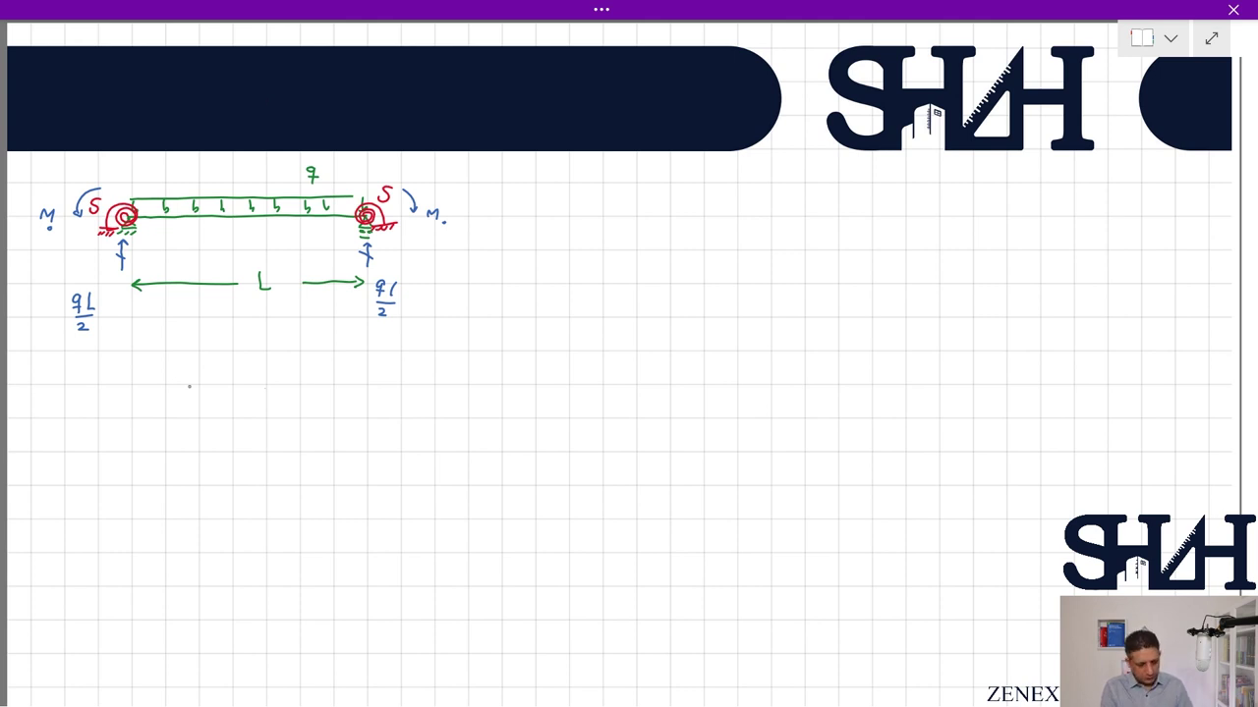
# Step: Draw the red cut segment with load q, reaction qL/2, end moment M0 and length x
pyautogui.moveTo(195, 384)
pyautogui.mouseDown()
pyautogui.moveTo(130, 384)
pyautogui.moveTo(131, 400)
pyautogui.mouseUp()
pyautogui.moveTo(127, 429)
pyautogui.mouseDown()
pyautogui.moveTo(123, 442)
pyautogui.moveTo(142, 441)
pyautogui.mouseUp()
pyautogui.moveTo(125, 447)
pyautogui.mouseDown()
pyautogui.moveTo(141, 447)
pyautogui.moveTo(139, 462)
pyautogui.mouseUp()
pyautogui.moveTo(112, 372); pyautogui.dragTo(106, 389)
pyautogui.moveTo(106, 374)
pyautogui.mouseDown()
pyautogui.moveTo(116, 377)
pyautogui.moveTo(66, 391)
pyautogui.moveTo(195, 365)
pyautogui.moveTo(178, 379)
pyautogui.mouseUp()
pyautogui.moveTo(168, 367); pyautogui.dragTo(168, 380)
pyautogui.moveTo(158, 368); pyautogui.dragTo(150, 379)
pyautogui.moveTo(141, 367); pyautogui.dragTo(140, 379)
pyautogui.moveTo(194, 418); pyautogui.dragTo(143, 419)
pyautogui.moveTo(155, 334); pyautogui.dragTo(157, 354)
pyautogui.moveTo(155, 425); pyautogui.dragTo(165, 434)
# Step: In black ink, draw the shear and internal moment arrows at the cut
pyautogui.moveTo(599, 18)
pyautogui.click(222, 104)
pyautogui.moveTo(202, 371)
pyautogui.mouseDown()
pyautogui.moveTo(203, 401)
pyautogui.moveTo(188, 409)
pyautogui.mouseUp()
pyautogui.moveTo(192, 401); pyautogui.dragTo(209, 413)
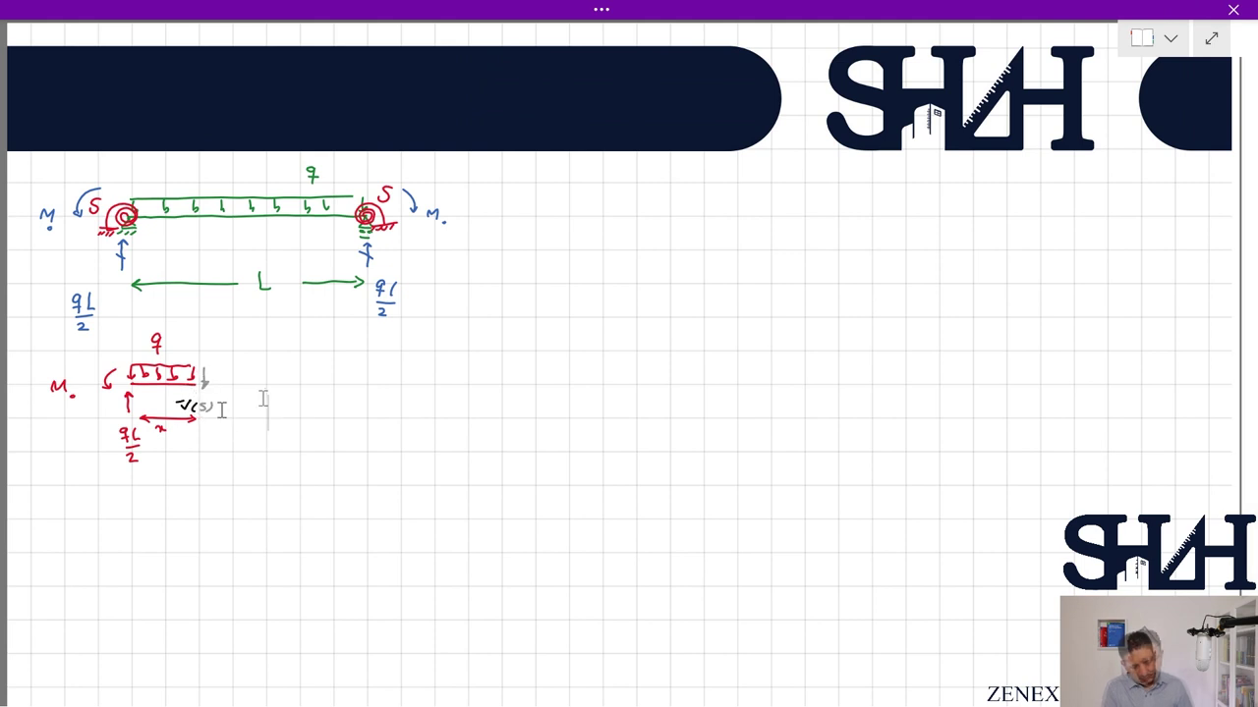
pyautogui.moveTo(237, 371)
pyautogui.mouseDown()
pyautogui.moveTo(232, 396)
pyautogui.moveTo(240, 371)
pyautogui.mouseUp()
pyautogui.moveTo(261, 395); pyautogui.dragTo(297, 399)
pyautogui.moveTo(299, 387); pyautogui.dragTo(303, 401)
# Step: Undo the mislabelled strokes and redraw the cut forces labelled V(x) and M(x)
pyautogui.hotkey('ctrl', 'z')
pyautogui.hotkey('ctrl', 'z')
pyautogui.hotkey('ctrl', 'z')
pyautogui.hotkey('ctrl', 'z')
pyautogui.hotkey('ctrl', 'z')
pyautogui.hotkey('ctrl', 'z')
pyautogui.hotkey('ctrl', 'z')
pyautogui.hotkey('ctrl', 'z')
pyautogui.hotkey('ctrl', 'z')
pyautogui.hotkey('ctrl', 'z')
pyautogui.moveTo(205, 373); pyautogui.dragTo(210, 397)
pyautogui.moveTo(208, 411); pyautogui.dragTo(228, 423)
pyautogui.moveTo(232, 414); pyautogui.dragTo(248, 425)
pyautogui.moveTo(256, 369)
pyautogui.mouseDown()
pyautogui.moveTo(258, 391)
pyautogui.moveTo(259, 370)
pyautogui.moveTo(299, 391)
pyautogui.mouseUp()
pyautogui.moveTo(308, 381); pyautogui.dragTo(307, 393)
pyautogui.moveTo(312, 385); pyautogui.dragTo(329, 395)
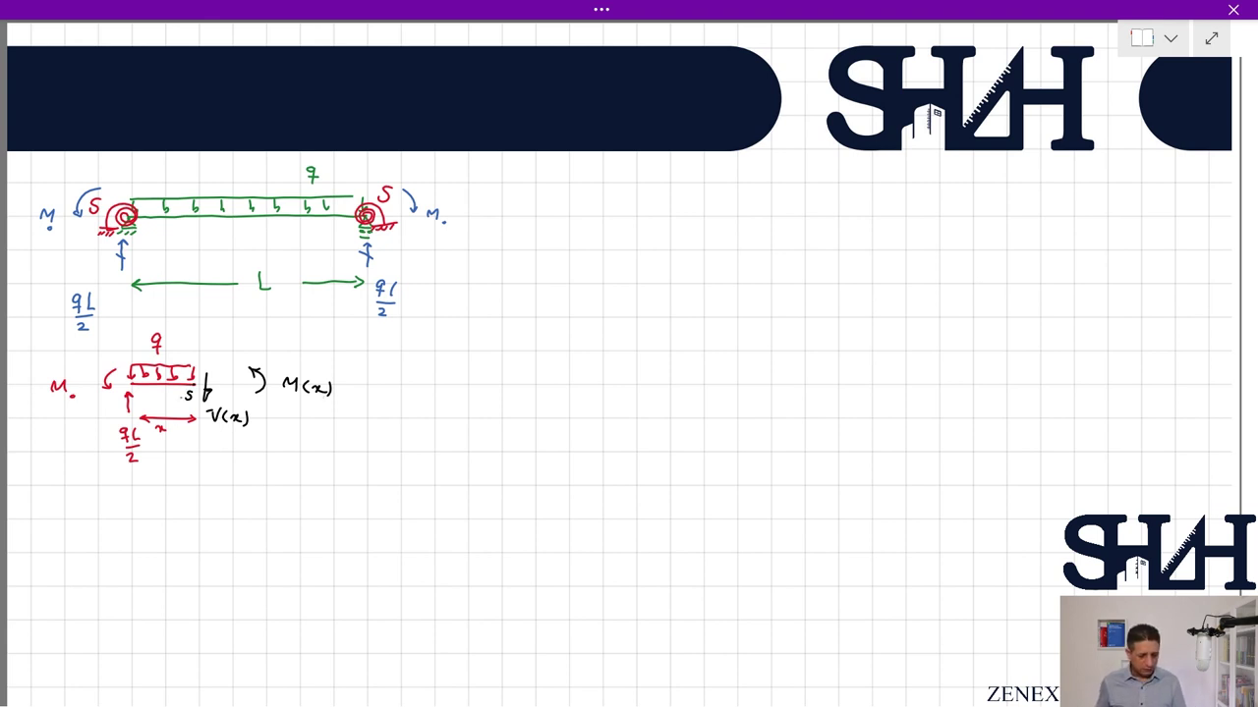
# Step: Write the moment balance ΣM_S = M(x) + M0 + qx²/2 − qL/2·x = 0
pyautogui.moveTo(422, 370)
pyautogui.mouseDown()
pyautogui.moveTo(423, 385)
pyautogui.moveTo(446, 379)
pyautogui.mouseUp()
pyautogui.moveTo(450, 384); pyautogui.dragTo(449, 390)
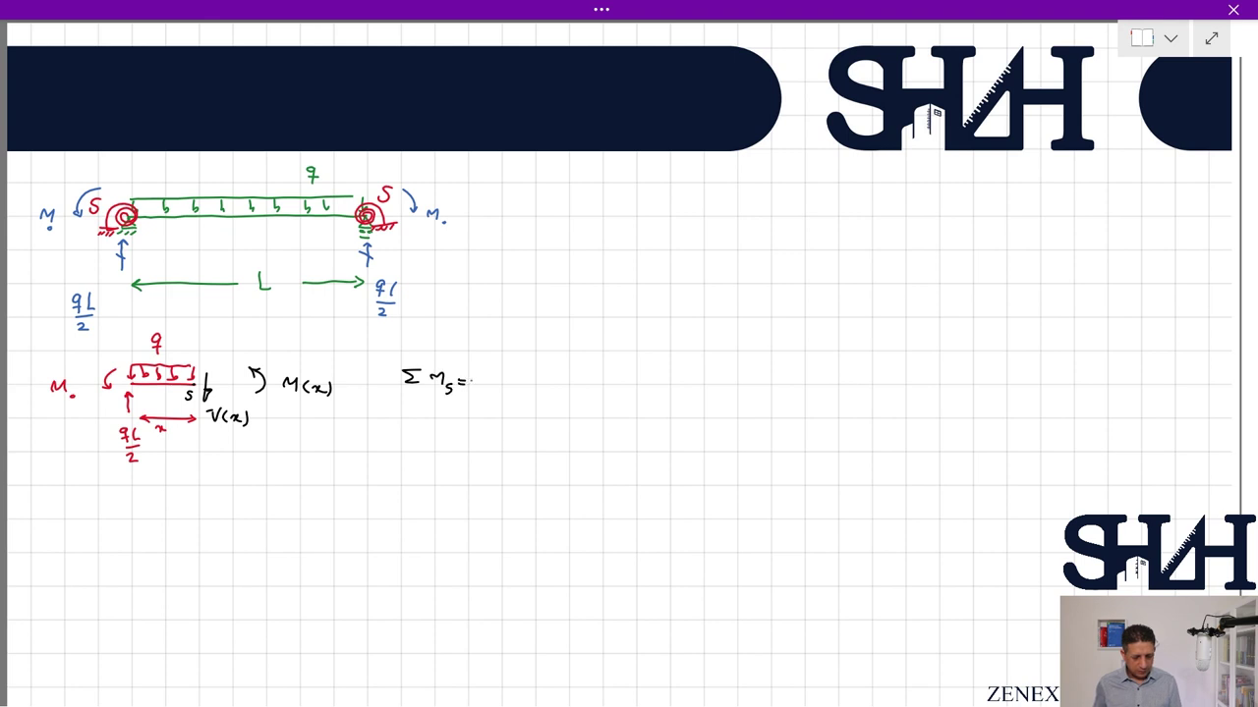
pyautogui.moveTo(364, 374); pyautogui.dragTo(374, 374)
pyautogui.moveTo(393, 361); pyautogui.dragTo(390, 385)
pyautogui.moveTo(529, 390); pyautogui.dragTo(552, 391)
pyautogui.moveTo(558, 382); pyautogui.dragTo(601, 382)
pyautogui.moveTo(595, 377)
pyautogui.mouseDown()
pyautogui.moveTo(595, 389)
pyautogui.moveTo(664, 382)
pyautogui.mouseUp()
pyautogui.moveTo(659, 376)
pyautogui.mouseDown()
pyautogui.moveTo(659, 389)
pyautogui.moveTo(705, 382)
pyautogui.mouseUp()
pyautogui.moveTo(713, 370)
pyautogui.mouseDown()
pyautogui.moveTo(697, 383)
pyautogui.moveTo(713, 389)
pyautogui.mouseUp()
pyautogui.moveTo(696, 395)
pyautogui.mouseDown()
pyautogui.moveTo(709, 403)
pyautogui.moveTo(749, 385)
pyautogui.mouseUp()
pyautogui.moveTo(769, 363)
pyautogui.mouseDown()
pyautogui.moveTo(767, 380)
pyautogui.moveTo(786, 388)
pyautogui.mouseUp()
pyautogui.moveTo(773, 394)
pyautogui.mouseDown()
pyautogui.moveTo(783, 403)
pyautogui.moveTo(851, 381)
pyautogui.mouseUp()
pyautogui.moveTo(840, 387); pyautogui.dragTo(852, 387)
# Step: Write the solved form M(x) = qL/2·x − qx²/2 − M0 on a new line
pyautogui.moveTo(351, 451)
pyautogui.mouseDown()
pyautogui.moveTo(353, 466)
pyautogui.moveTo(346, 453)
pyautogui.mouseUp()
pyautogui.moveTo(366, 453)
pyautogui.mouseDown()
pyautogui.moveTo(362, 466)
pyautogui.moveTo(381, 468)
pyautogui.mouseUp()
pyautogui.moveTo(387, 453); pyautogui.dragTo(391, 468)
pyautogui.moveTo(472, 449)
pyautogui.mouseDown()
pyautogui.moveTo(466, 466)
pyautogui.moveTo(479, 470)
pyautogui.mouseUp()
pyautogui.moveTo(464, 477); pyautogui.dragTo(505, 477)
pyautogui.moveTo(508, 466); pyautogui.dragTo(497, 476)
pyautogui.moveTo(565, 452)
pyautogui.mouseDown()
pyautogui.moveTo(558, 468)
pyautogui.moveTo(582, 466)
pyautogui.mouseUp()
pyautogui.moveTo(585, 455)
pyautogui.mouseDown()
pyautogui.moveTo(573, 465)
pyautogui.moveTo(593, 476)
pyautogui.mouseUp()
pyautogui.moveTo(568, 483)
pyautogui.mouseDown()
pyautogui.moveTo(580, 493)
pyautogui.moveTo(658, 471)
pyautogui.mouseUp()
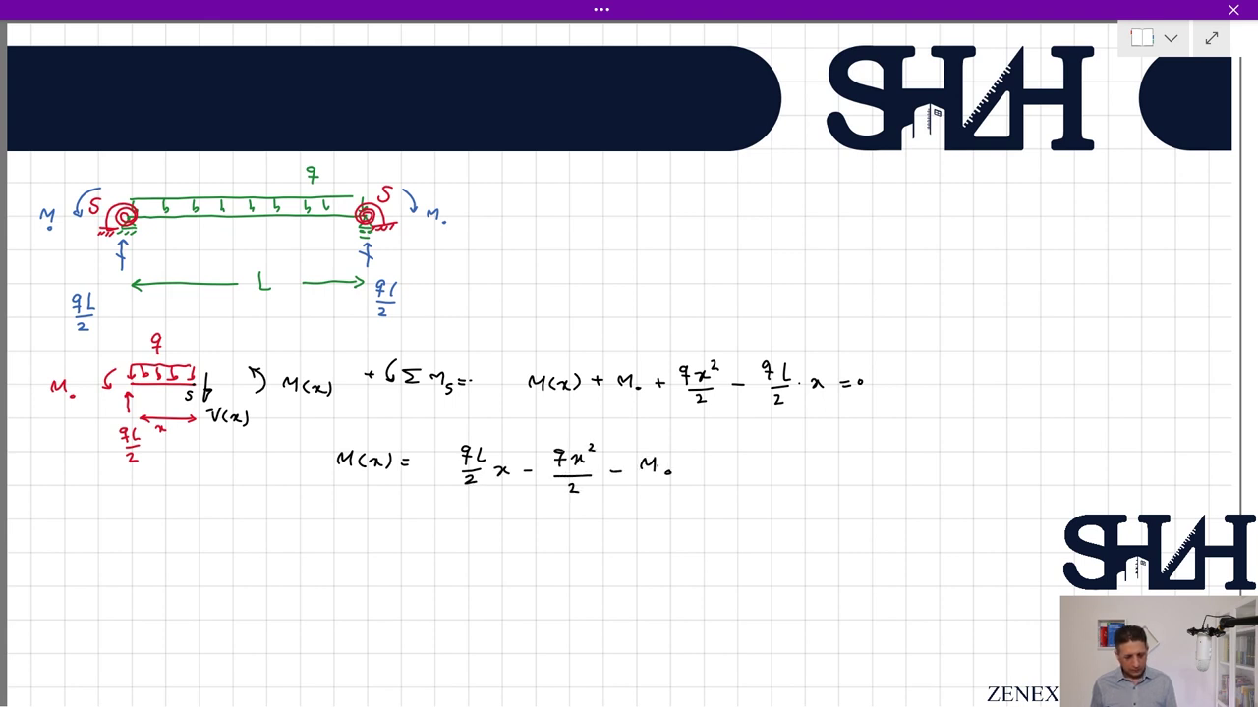
pyautogui.scroll(-3, 718, 494)
# Step: Write EIθ(x) = ∫M(x)dx = qL/2·x²/2 − qx³/6 − M0·x + EIθ0
pyautogui.moveTo(136, 220)
pyautogui.mouseDown()
pyautogui.moveTo(151, 238)
pyautogui.moveTo(197, 236)
pyautogui.mouseUp()
pyautogui.moveTo(208, 224); pyautogui.dragTo(227, 236)
pyautogui.moveTo(234, 226)
pyautogui.mouseDown()
pyautogui.moveTo(267, 241)
pyautogui.moveTo(253, 250)
pyautogui.mouseUp()
pyautogui.moveTo(287, 232)
pyautogui.mouseDown()
pyautogui.moveTo(300, 218)
pyautogui.moveTo(315, 231)
pyautogui.moveTo(352, 218)
pyautogui.moveTo(369, 232)
pyautogui.mouseUp()
pyautogui.moveTo(391, 231); pyautogui.dragTo(467, 233)
pyautogui.moveTo(452, 242)
pyautogui.mouseDown()
pyautogui.moveTo(464, 251)
pyautogui.moveTo(497, 230)
pyautogui.mouseUp()
pyautogui.moveTo(516, 206); pyautogui.dragTo(511, 242)
pyautogui.moveTo(580, 216)
pyautogui.mouseDown()
pyautogui.moveTo(574, 233)
pyautogui.moveTo(600, 228)
pyautogui.mouseUp()
pyautogui.moveTo(601, 216)
pyautogui.mouseDown()
pyautogui.moveTo(589, 228)
pyautogui.moveTo(609, 220)
pyautogui.mouseUp()
pyautogui.moveTo(570, 239)
pyautogui.mouseDown()
pyautogui.moveTo(612, 239)
pyautogui.moveTo(591, 256)
pyautogui.mouseUp()
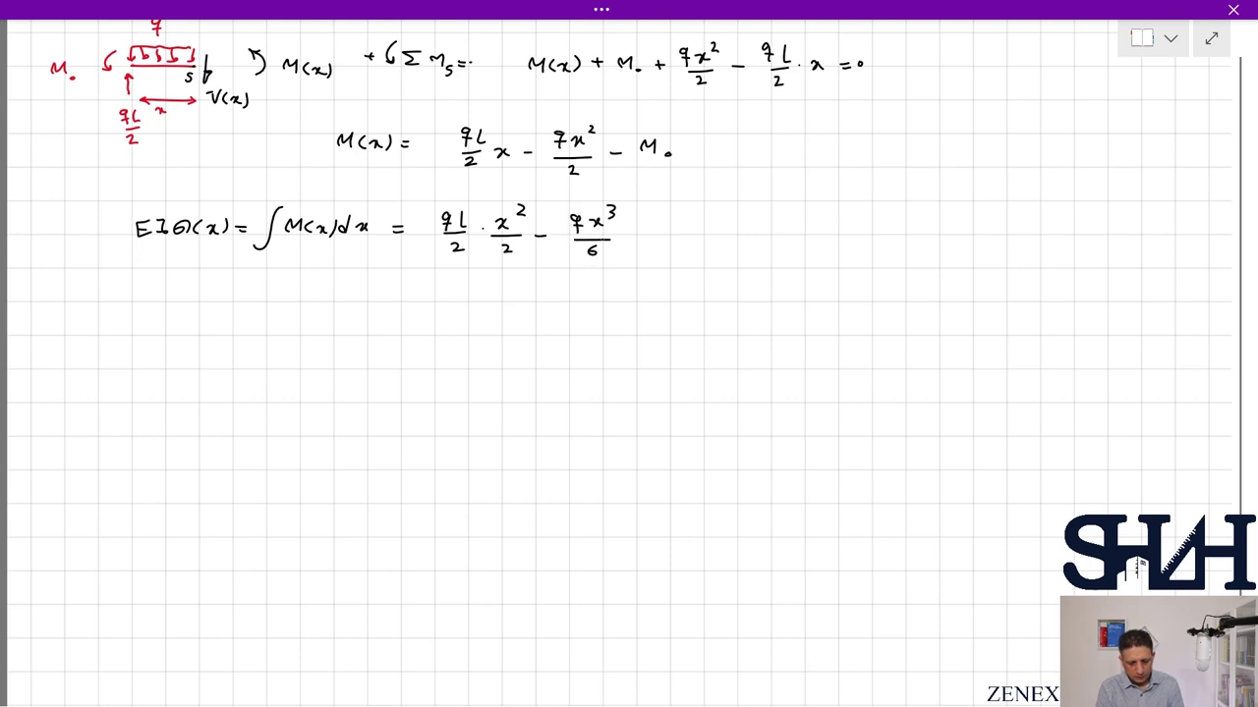
pyautogui.moveTo(668, 237); pyautogui.dragTo(719, 236)
pyautogui.moveTo(722, 224); pyautogui.dragTo(714, 237)
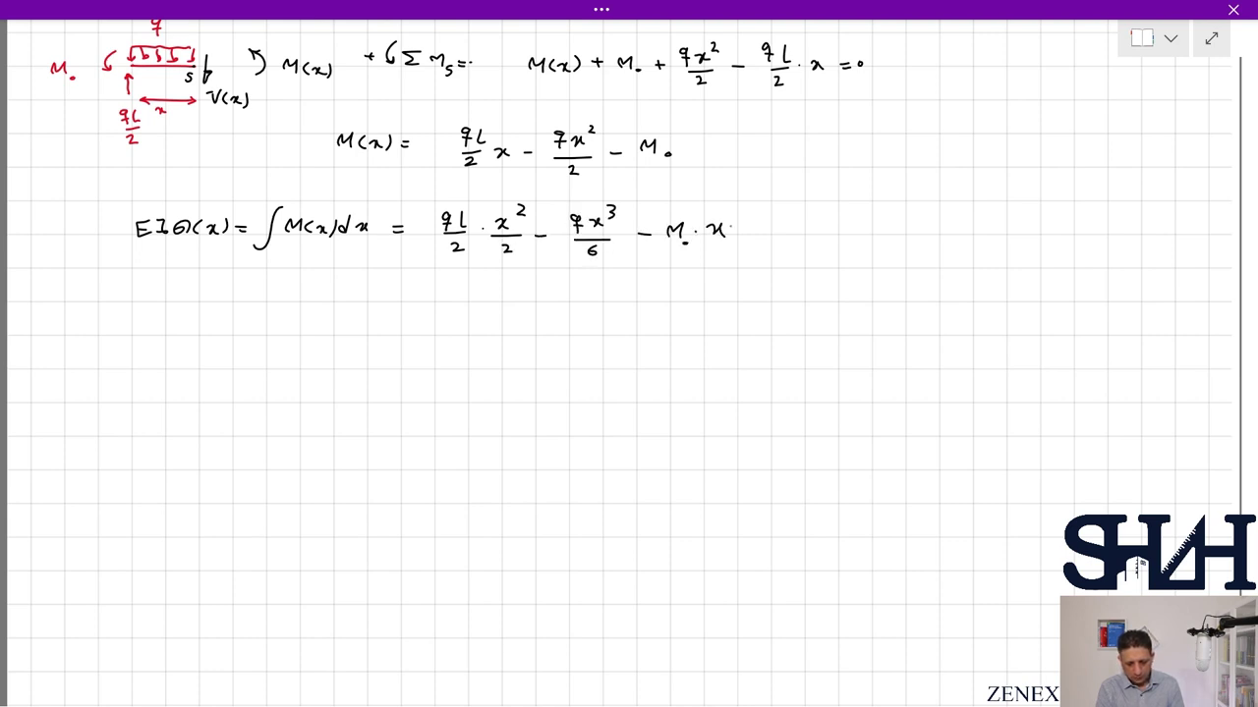
pyautogui.moveTo(792, 222)
pyautogui.mouseDown()
pyautogui.moveTo(792, 236)
pyautogui.moveTo(825, 233)
pyautogui.mouseUp()
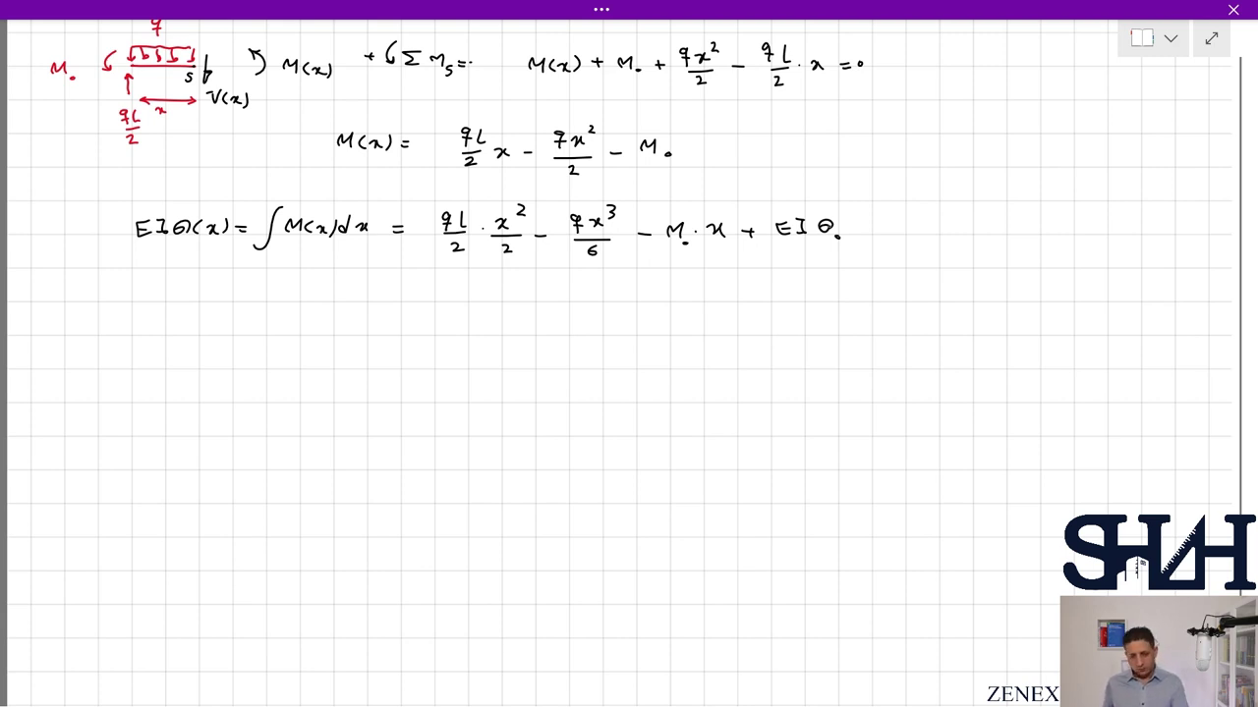
# Step: In green, rewrite it simplified as EIθ(x) = qLx²/4 − qx³/6 − M0·x + EIθ0
pyautogui.moveTo(153, 316)
pyautogui.mouseDown()
pyautogui.moveTo(171, 329)
pyautogui.moveTo(258, 328)
pyautogui.mouseUp()
pyautogui.moveTo(263, 318)
pyautogui.mouseDown()
pyautogui.moveTo(315, 307)
pyautogui.moveTo(308, 320)
pyautogui.mouseUp()
pyautogui.moveTo(329, 295)
pyautogui.mouseDown()
pyautogui.moveTo(325, 316)
pyautogui.moveTo(338, 315)
pyautogui.mouseUp()
pyautogui.moveTo(340, 303)
pyautogui.mouseDown()
pyautogui.moveTo(354, 312)
pyautogui.moveTo(363, 296)
pyautogui.mouseUp()
pyautogui.moveTo(356, 322)
pyautogui.mouseDown()
pyautogui.moveTo(302, 321)
pyautogui.moveTo(338, 342)
pyautogui.mouseUp()
pyautogui.moveTo(334, 334); pyautogui.dragTo(334, 347)
pyautogui.moveTo(415, 303)
pyautogui.mouseDown()
pyautogui.moveTo(411, 320)
pyautogui.moveTo(440, 315)
pyautogui.mouseUp()
pyautogui.moveTo(441, 302)
pyautogui.mouseDown()
pyautogui.moveTo(428, 315)
pyautogui.moveTo(448, 300)
pyautogui.mouseUp()
pyautogui.moveTo(452, 322)
pyautogui.mouseDown()
pyautogui.moveTo(405, 322)
pyautogui.moveTo(428, 342)
pyautogui.mouseUp()
pyautogui.moveTo(496, 317); pyautogui.dragTo(580, 313)
pyautogui.moveTo(573, 305); pyautogui.dragTo(573, 320)
pyautogui.moveTo(603, 305)
pyautogui.mouseDown()
pyautogui.moveTo(594, 317)
pyautogui.moveTo(607, 317)
pyautogui.mouseUp()
pyautogui.moveTo(623, 303); pyautogui.dragTo(623, 321)
pyautogui.moveTo(615, 320); pyautogui.dragTo(659, 324)
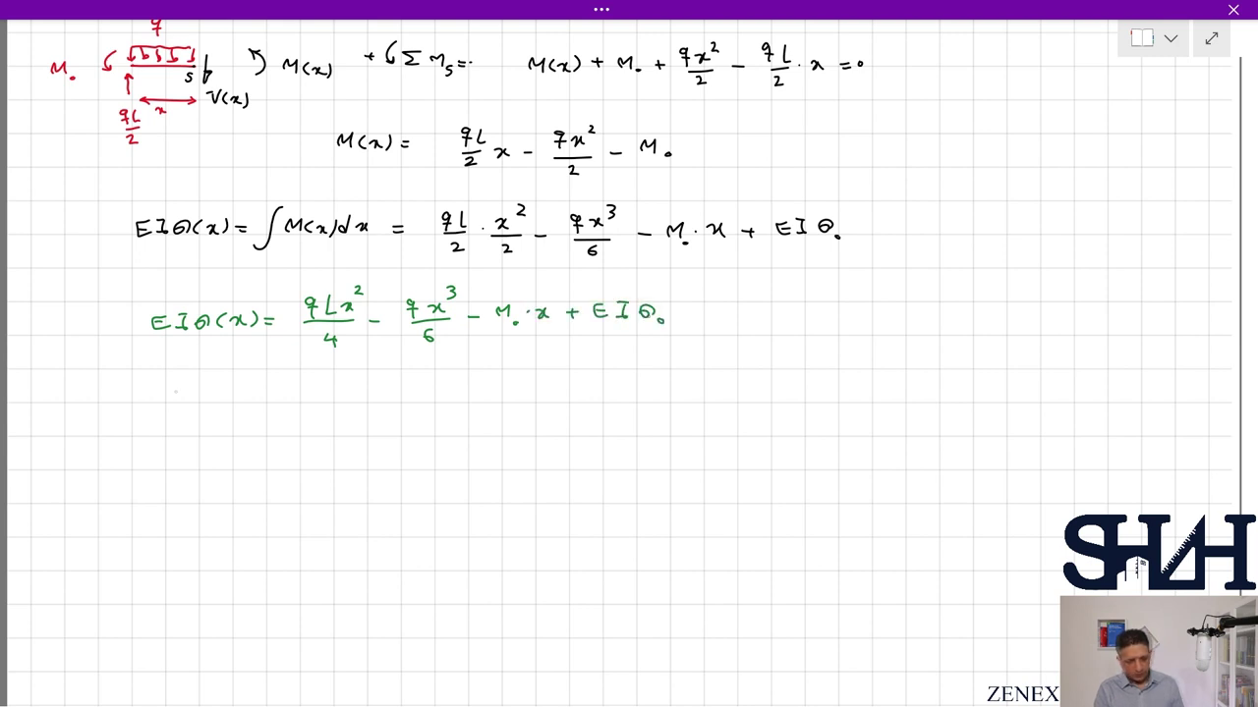
# Step: With the blue pen, write the midspan condition x = L/2 ⇒ θ = 0
pyautogui.scroll(2, 1253, 368)
pyautogui.moveTo(1253, 369); pyautogui.dragTo(1253, 334)
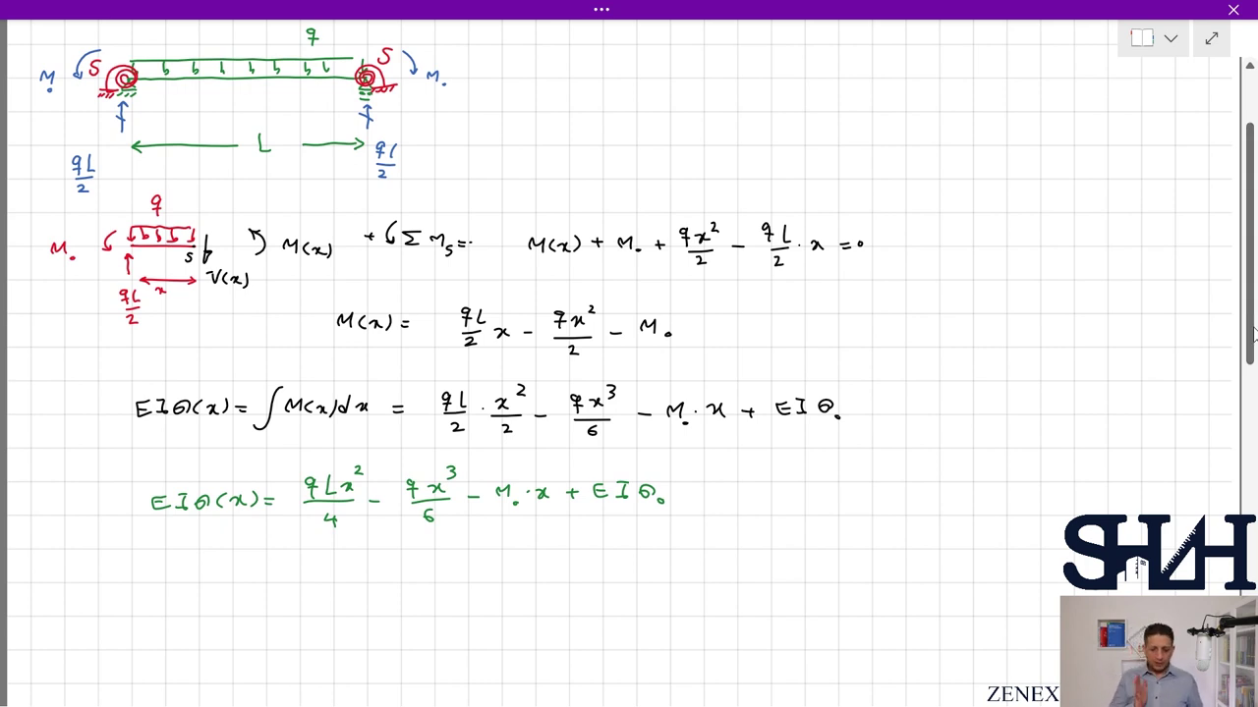
pyautogui.click(604, 19)
pyautogui.click(328, 105)
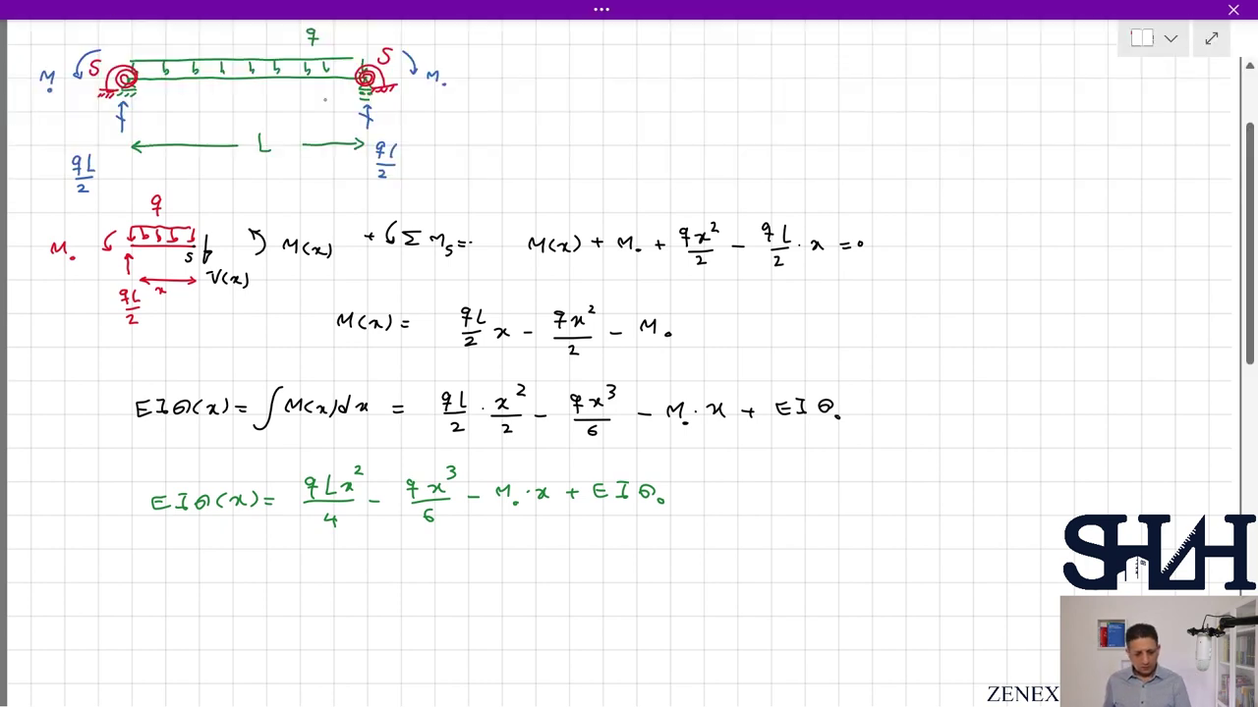
pyautogui.moveTo(81, 572)
pyautogui.mouseDown()
pyautogui.moveTo(93, 587)
pyautogui.moveTo(111, 580)
pyautogui.mouseUp()
pyautogui.moveTo(124, 566); pyautogui.dragTo(136, 588)
pyautogui.moveTo(121, 597)
pyautogui.mouseDown()
pyautogui.moveTo(138, 606)
pyautogui.moveTo(176, 592)
pyautogui.mouseUp()
pyautogui.moveTo(210, 574)
pyautogui.mouseDown()
pyautogui.moveTo(203, 588)
pyautogui.moveTo(228, 578)
pyautogui.mouseUp()
pyautogui.moveTo(218, 584); pyautogui.dragTo(269, 576)
pyautogui.moveTo(254, 584); pyautogui.dragTo(337, 579)
pyautogui.click(294, 579)
# Step: Write the substituted first term qL/4·(L/2)²
pyautogui.moveTo(323, 586); pyautogui.dragTo(377, 583)
pyautogui.moveTo(393, 565); pyautogui.dragTo(397, 588)
pyautogui.moveTo(381, 594); pyautogui.dragTo(411, 597)
pyautogui.moveTo(430, 569); pyautogui.dragTo(444, 592)
pyautogui.moveTo(433, 597); pyautogui.dragTo(444, 604)
pyautogui.moveTo(450, 570); pyautogui.dragTo(456, 598)
pyautogui.click(468, 571)
# Step: Add the substituted terms q/6·(L/2)³, M0·L/2 and EIθ0
pyautogui.moveTo(522, 566); pyautogui.dragTo(531, 587)
pyautogui.moveTo(525, 592)
pyautogui.mouseDown()
pyautogui.moveTo(542, 600)
pyautogui.moveTo(577, 580)
pyautogui.mouseUp()
pyautogui.moveTo(565, 586); pyautogui.dragTo(580, 587)
pyautogui.moveTo(568, 594); pyautogui.dragTo(581, 604)
pyautogui.moveTo(593, 574); pyautogui.dragTo(589, 601)
pyautogui.moveTo(596, 560)
pyautogui.mouseDown()
pyautogui.moveTo(596, 573)
pyautogui.moveTo(666, 586)
pyautogui.mouseUp()
pyautogui.click(629, 582)
pyautogui.moveTo(674, 588); pyautogui.dragTo(692, 591)
pyautogui.moveTo(721, 574); pyautogui.dragTo(725, 605)
pyautogui.moveTo(737, 566)
pyautogui.mouseDown()
pyautogui.moveTo(743, 595)
pyautogui.moveTo(781, 586)
pyautogui.mouseUp()
pyautogui.moveTo(778, 580); pyautogui.dragTo(823, 579)
# Step: In red, write the simplified form qL³/16 − qL³/48 − M0L/2 + EIθ0
pyautogui.scroll(-3, 629, 354)
pyautogui.click(601, 9)
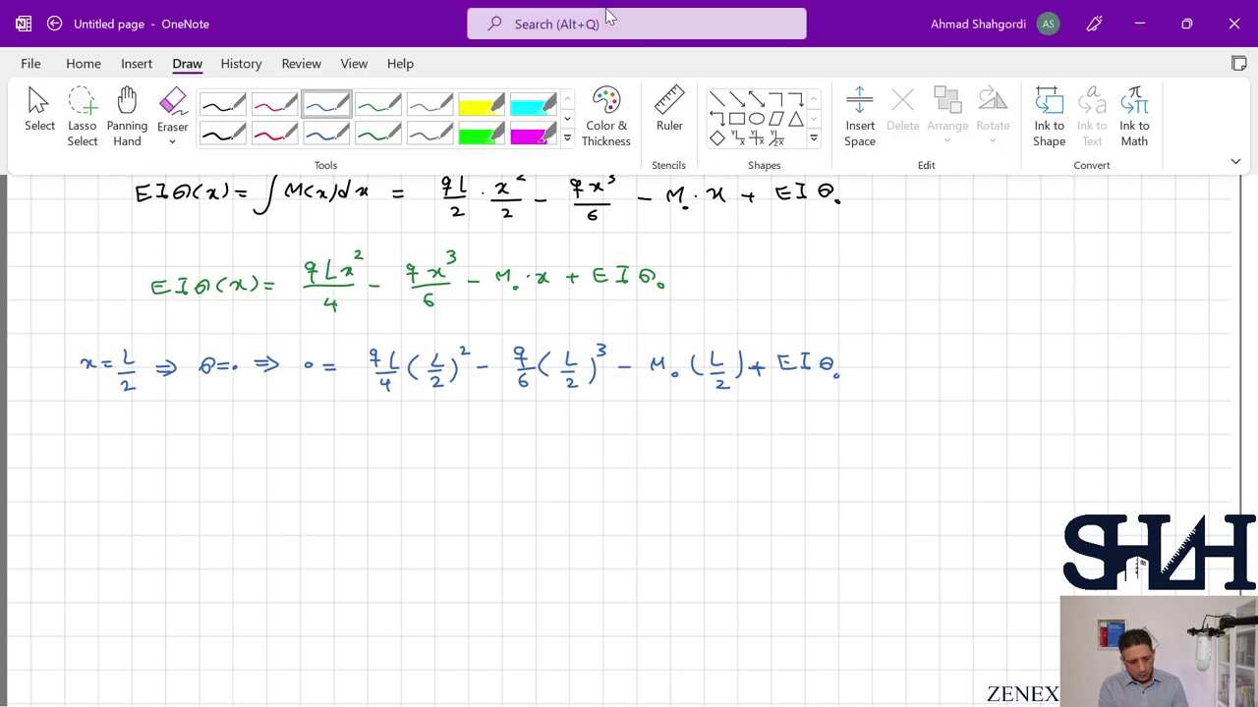
pyautogui.moveTo(358, 464)
pyautogui.mouseDown()
pyautogui.moveTo(356, 482)
pyautogui.moveTo(384, 459)
pyautogui.moveTo(345, 488)
pyautogui.moveTo(360, 512)
pyautogui.mouseUp()
pyautogui.moveTo(381, 498)
pyautogui.mouseDown()
pyautogui.moveTo(373, 507)
pyautogui.moveTo(458, 482)
pyautogui.mouseUp()
pyautogui.moveTo(469, 479)
pyautogui.mouseDown()
pyautogui.moveTo(488, 466)
pyautogui.moveTo(438, 490)
pyautogui.moveTo(464, 514)
pyautogui.mouseUp()
pyautogui.moveTo(480, 499)
pyautogui.mouseDown()
pyautogui.moveTo(478, 515)
pyautogui.moveTo(522, 488)
pyautogui.mouseUp()
pyautogui.moveTo(556, 472)
pyautogui.mouseDown()
pyautogui.moveTo(557, 487)
pyautogui.moveTo(560, 471)
pyautogui.mouseUp()
pyautogui.moveTo(564, 486); pyautogui.dragTo(598, 483)
pyautogui.moveTo(602, 497)
pyautogui.mouseDown()
pyautogui.moveTo(567, 496)
pyautogui.moveTo(589, 515)
pyautogui.moveTo(636, 492)
pyautogui.moveTo(688, 491)
pyautogui.mouseUp()
pyautogui.moveTo(715, 482); pyautogui.dragTo(714, 491)
pyautogui.moveTo(722, 497); pyautogui.dragTo(752, 489)
pyautogui.moveTo(761, 486); pyautogui.dragTo(761, 489)
pyautogui.scroll(-3, 1254, 430)
# Step: Add = 0 and multiply the first term by 3/3
pyautogui.click(341, 255)
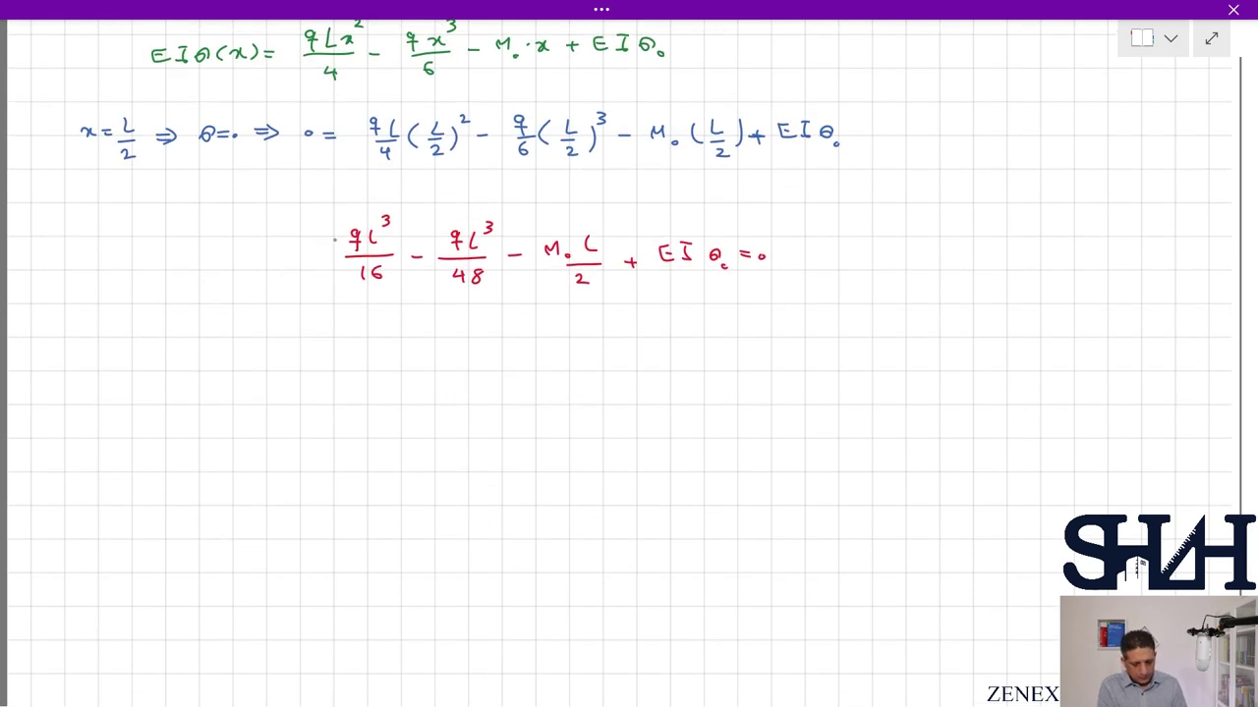
pyautogui.click(343, 244)
pyautogui.moveTo(331, 237); pyautogui.dragTo(350, 255)
pyautogui.moveTo(324, 266); pyautogui.dragTo(326, 278)
pyautogui.click(339, 273)
# Step: Write qL³/24 = M0L/2 − EIθ0 and start the spring relation M0 = S·θ0
pyautogui.moveTo(346, 340)
pyautogui.mouseDown()
pyautogui.moveTo(356, 360)
pyautogui.moveTo(377, 336)
pyautogui.moveTo(381, 360)
pyautogui.mouseUp()
pyautogui.moveTo(348, 372); pyautogui.dragTo(360, 379)
pyautogui.moveTo(369, 365); pyautogui.dragTo(379, 381)
pyautogui.moveTo(407, 363)
pyautogui.mouseDown()
pyautogui.moveTo(457, 344)
pyautogui.moveTo(490, 352)
pyautogui.mouseUp()
pyautogui.click(468, 347)
pyautogui.moveTo(462, 364); pyautogui.dragTo(487, 364)
pyautogui.moveTo(465, 370); pyautogui.dragTo(593, 360)
pyautogui.click(606, 363)
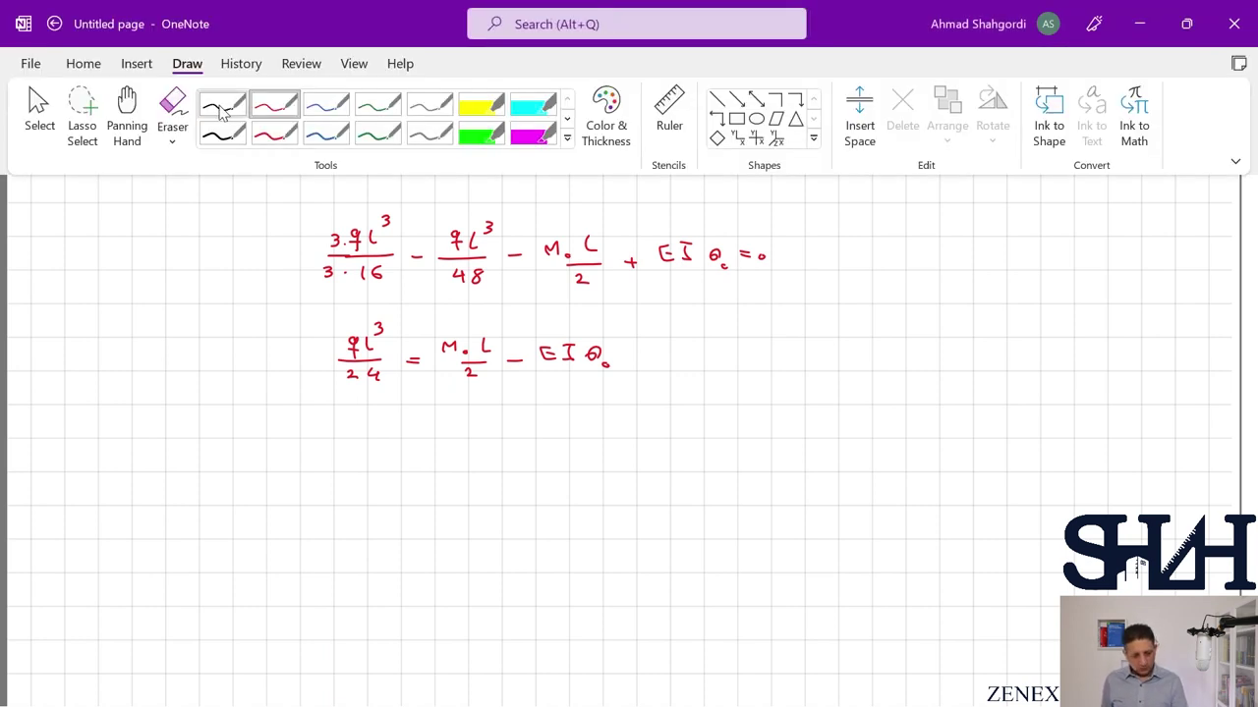
pyautogui.moveTo(68, 436)
pyautogui.mouseDown()
pyautogui.moveTo(173, 424)
pyautogui.moveTo(178, 439)
pyautogui.mouseUp()
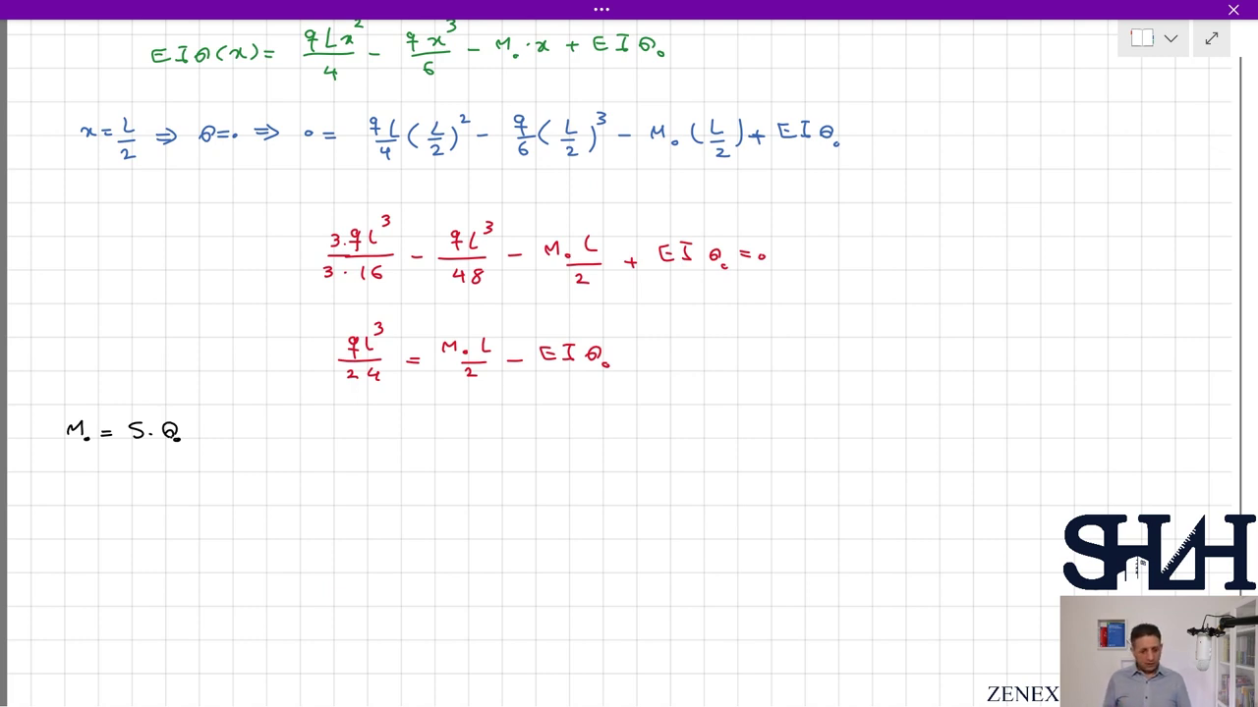
# Step: Draw an implication arrow after the spring relation and begin the substituted equation qL³/24 =
pyautogui.moveTo(214, 436); pyautogui.dragTo(236, 436)
pyautogui.moveTo(214, 442); pyautogui.dragTo(232, 447)
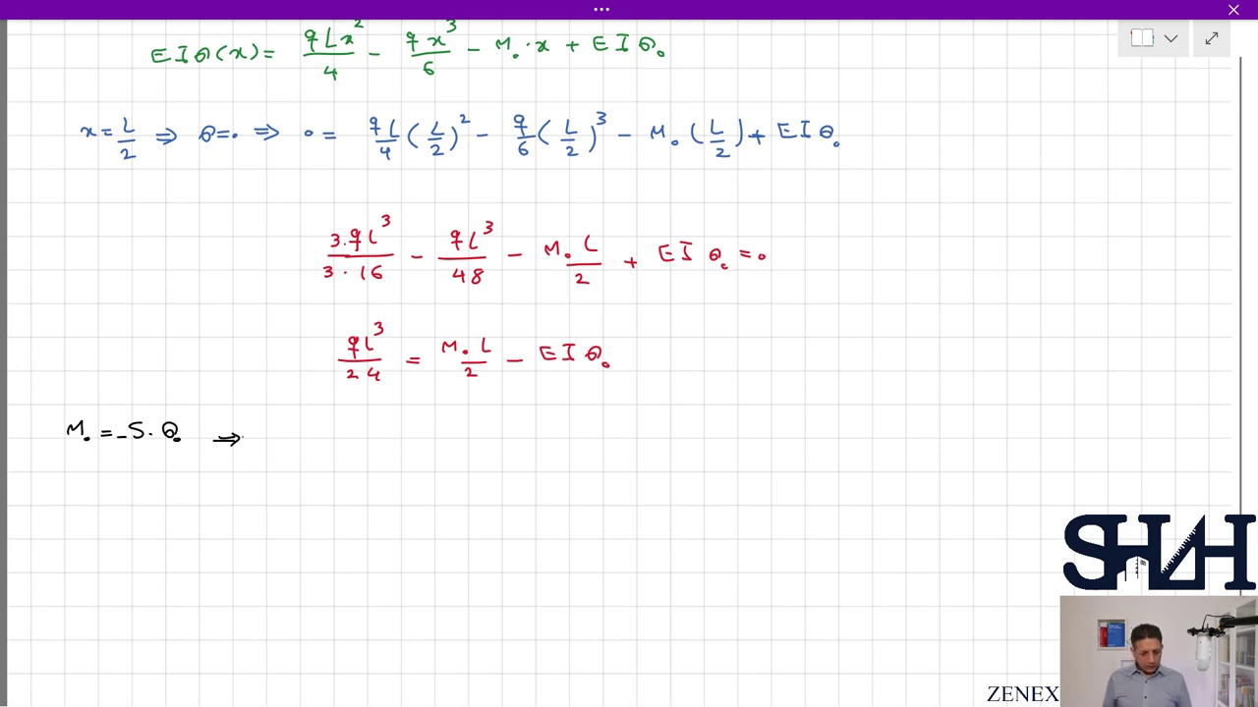
pyautogui.moveTo(340, 423); pyautogui.dragTo(342, 444)
pyautogui.moveTo(361, 425); pyautogui.dragTo(373, 445)
pyautogui.moveTo(343, 455); pyautogui.dragTo(354, 465)
pyautogui.moveTo(361, 455); pyautogui.dragTo(368, 468)
pyautogui.moveTo(388, 444); pyautogui.dragTo(396, 443)
pyautogui.moveTo(388, 448); pyautogui.dragTo(511, 446)
# Step: Complete the substituted equation's right side as −S·L/2·θ0 − EIθ0
pyautogui.moveTo(498, 454); pyautogui.dragTo(511, 462)
pyautogui.click(525, 444)
pyautogui.moveTo(558, 427); pyautogui.dragTo(563, 437)
pyautogui.moveTo(563, 449); pyautogui.dragTo(566, 451)
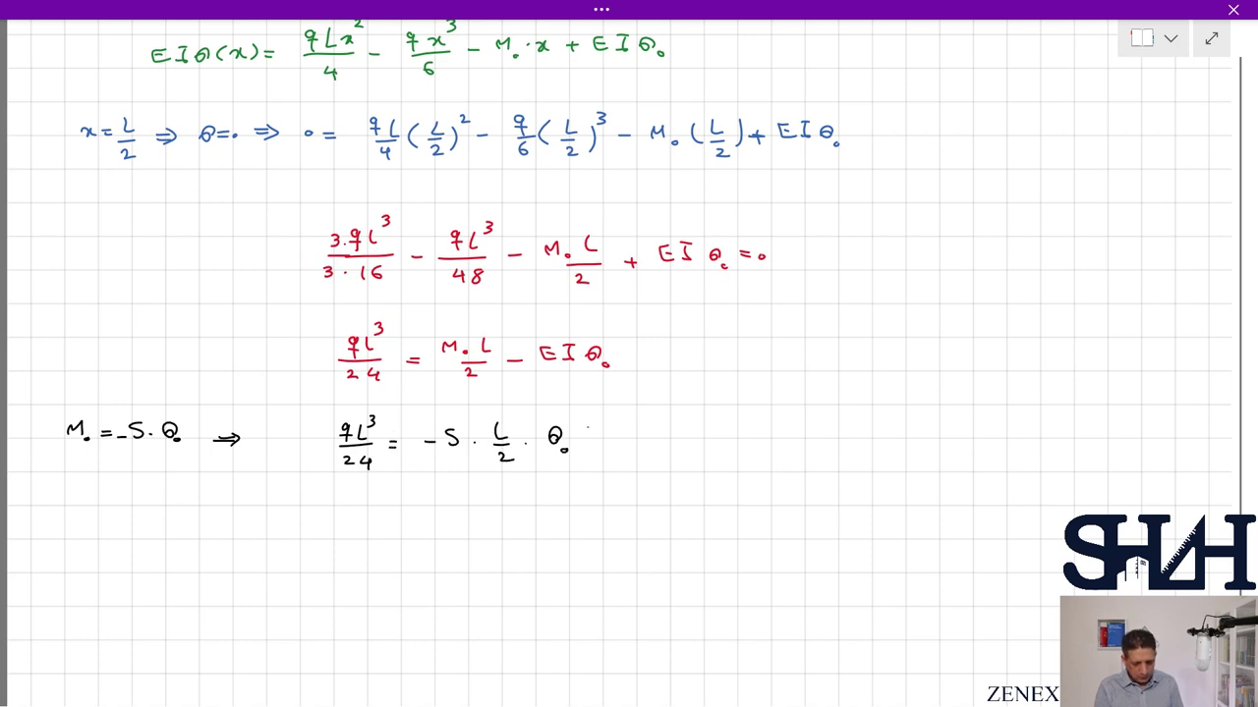
pyautogui.moveTo(647, 429)
pyautogui.mouseDown()
pyautogui.moveTo(647, 444)
pyautogui.moveTo(670, 427)
pyautogui.mouseUp()
pyautogui.moveTo(665, 427); pyautogui.dragTo(664, 442)
pyautogui.moveTo(656, 443); pyautogui.dragTo(687, 428)
pyautogui.moveTo(680, 435); pyautogui.dragTo(694, 434)
pyautogui.click(699, 444)
# Step: Write the factored form −θ0(EI + SL/2) = qL³/24
pyautogui.moveTo(258, 566); pyautogui.dragTo(263, 571)
pyautogui.moveTo(303, 540)
pyautogui.mouseDown()
pyautogui.moveTo(294, 579)
pyautogui.moveTo(416, 559)
pyautogui.mouseUp()
pyautogui.click(312, 556)
pyautogui.moveTo(391, 564)
pyautogui.mouseDown()
pyautogui.moveTo(416, 564)
pyautogui.moveTo(410, 581)
pyautogui.mouseUp()
pyautogui.moveTo(424, 541); pyautogui.dragTo(424, 573)
pyautogui.moveTo(503, 536)
pyautogui.mouseDown()
pyautogui.moveTo(491, 545)
pyautogui.moveTo(500, 558)
pyautogui.mouseUp()
pyautogui.moveTo(518, 535); pyautogui.dragTo(518, 557)
pyautogui.moveTo(527, 525); pyautogui.dragTo(535, 558)
pyautogui.moveTo(491, 569); pyautogui.dragTo(501, 579)
pyautogui.moveTo(507, 569); pyautogui.dragTo(517, 577)
# Step: In red ink, bracket the factored equation and mark it ×2 ⇒
pyautogui.click(601, 10)
pyautogui.click(275, 106)
pyautogui.moveTo(210, 533); pyautogui.dragTo(208, 579)
pyautogui.moveTo(539, 528)
pyautogui.mouseDown()
pyautogui.moveTo(543, 582)
pyautogui.moveTo(574, 561)
pyautogui.mouseUp()
pyautogui.moveTo(574, 553); pyautogui.dragTo(566, 561)
pyautogui.moveTo(586, 553); pyautogui.dragTo(596, 562)
pyautogui.moveTo(609, 560); pyautogui.dragTo(630, 554)
pyautogui.moveTo(625, 551); pyautogui.dragTo(625, 566)
pyautogui.scroll(-3, 674, 558)
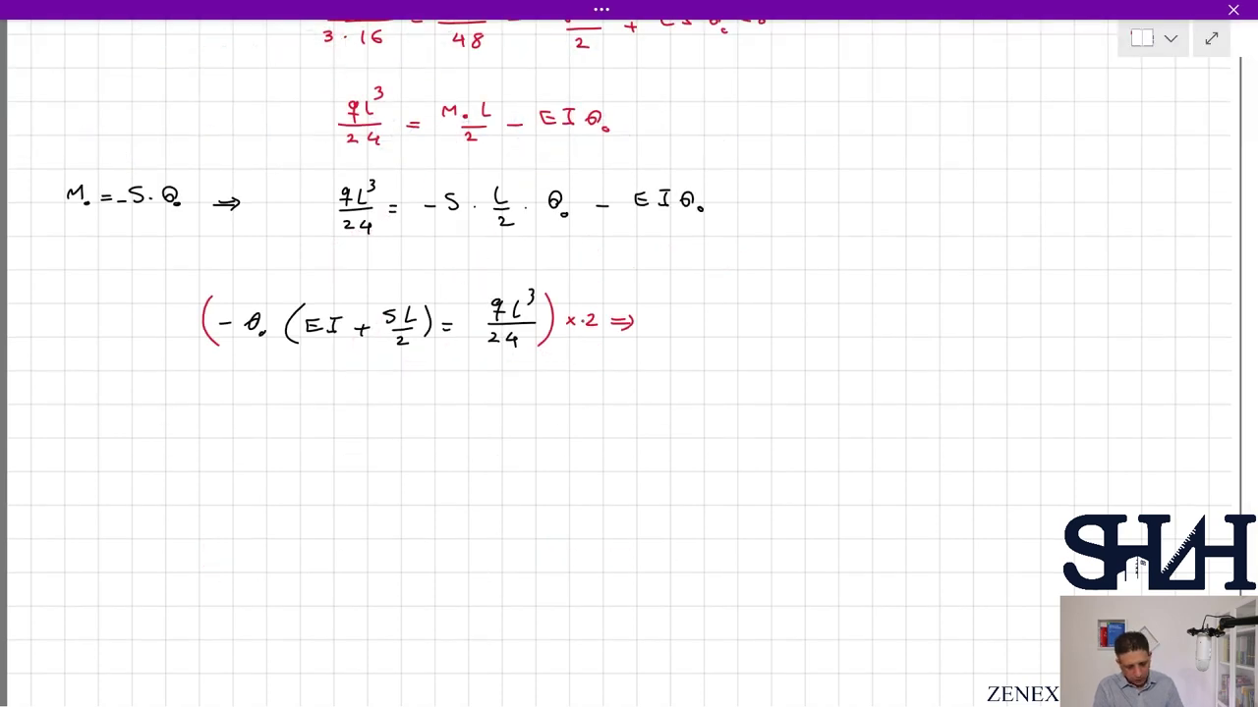
# Step: Write the doubled equation θ0(2EI + SL) = −qL³/12 in red
pyautogui.moveTo(201, 418); pyautogui.dragTo(207, 426)
pyautogui.moveTo(203, 437); pyautogui.dragTo(234, 448)
pyautogui.moveTo(260, 422); pyautogui.dragTo(271, 435)
pyautogui.moveTo(293, 419)
pyautogui.mouseDown()
pyautogui.moveTo(283, 434)
pyautogui.moveTo(313, 436)
pyautogui.mouseUp()
pyautogui.moveTo(323, 429); pyautogui.dragTo(379, 438)
pyautogui.moveTo(383, 407); pyautogui.dragTo(385, 444)
pyautogui.moveTo(416, 426)
pyautogui.mouseDown()
pyautogui.moveTo(488, 420)
pyautogui.moveTo(497, 407)
pyautogui.mouseUp()
pyautogui.moveTo(452, 432)
pyautogui.mouseDown()
pyautogui.moveTo(503, 431)
pyautogui.moveTo(490, 456)
pyautogui.mouseUp()
pyautogui.moveTo(441, 419); pyautogui.dragTo(452, 418)
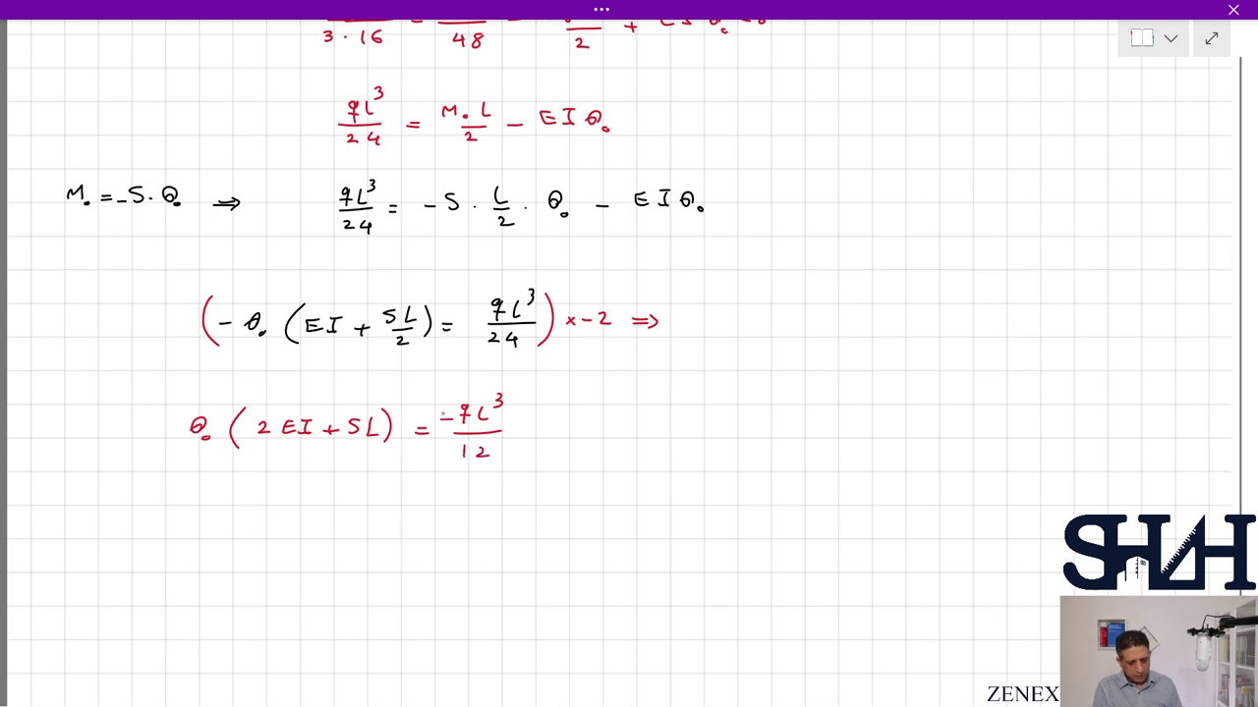
# Step: In blue ink, bracket the doubled equation and mark it for division by L
pyautogui.click(601, 10)
pyautogui.click(281, 101)
pyautogui.moveTo(171, 408); pyautogui.dragTo(165, 448)
pyautogui.moveTo(528, 397); pyautogui.dragTo(530, 458)
pyautogui.moveTo(586, 420); pyautogui.dragTo(594, 437)
# Step: Write the divided equation θ0(S + 2EI/L) = −qL²/12
pyautogui.moveTo(193, 525)
pyautogui.mouseDown()
pyautogui.moveTo(236, 550)
pyautogui.moveTo(259, 539)
pyautogui.mouseUp()
pyautogui.moveTo(287, 532); pyautogui.dragTo(294, 538)
pyautogui.moveTo(317, 516); pyautogui.dragTo(350, 521)
pyautogui.moveTo(362, 514)
pyautogui.mouseDown()
pyautogui.moveTo(364, 527)
pyautogui.moveTo(375, 514)
pyautogui.mouseUp()
pyautogui.moveTo(328, 537)
pyautogui.mouseDown()
pyautogui.moveTo(366, 537)
pyautogui.moveTo(350, 560)
pyautogui.mouseUp()
pyautogui.moveTo(379, 509); pyautogui.dragTo(389, 546)
pyautogui.moveTo(406, 527); pyautogui.dragTo(421, 527)
pyautogui.moveTo(407, 535); pyautogui.dragTo(420, 536)
pyautogui.moveTo(483, 507)
pyautogui.mouseDown()
pyautogui.moveTo(482, 522)
pyautogui.moveTo(507, 517)
pyautogui.mouseUp()
pyautogui.moveTo(513, 495); pyautogui.dragTo(520, 503)
pyautogui.moveTo(470, 535)
pyautogui.mouseDown()
pyautogui.moveTo(516, 535)
pyautogui.moveTo(476, 562)
pyautogui.mouseUp()
pyautogui.moveTo(489, 550); pyautogui.dragTo(502, 562)
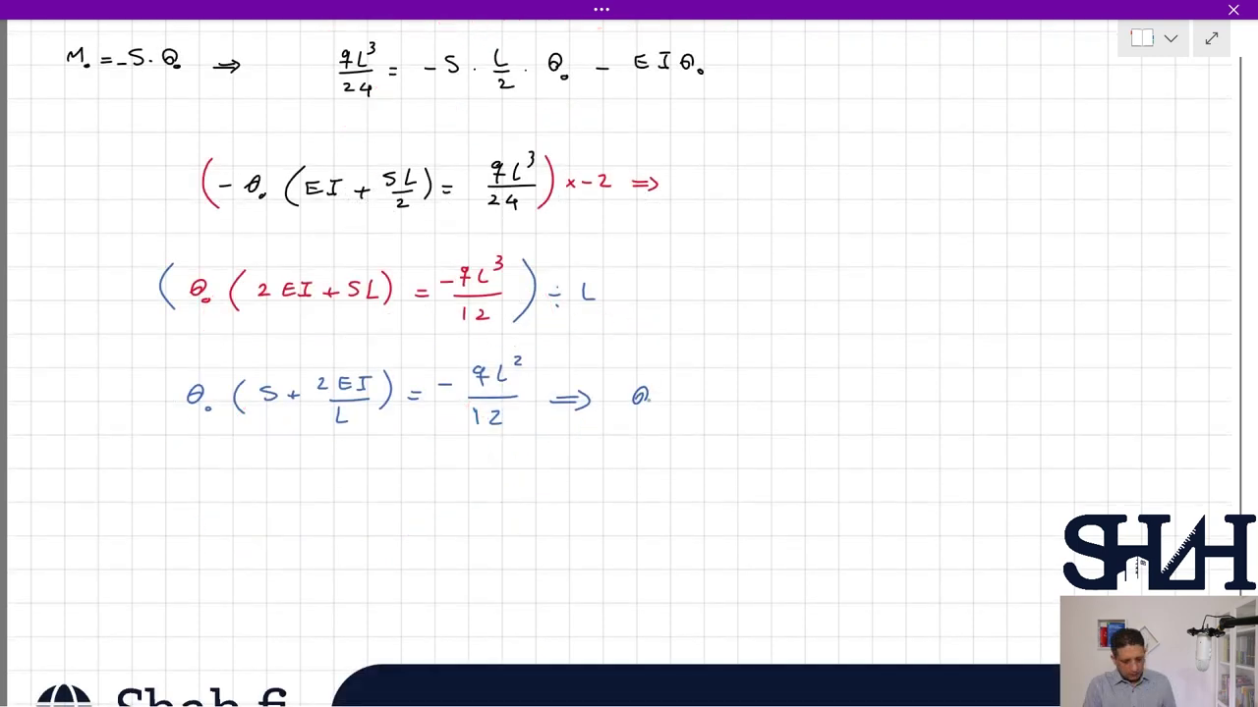
# Step: Conclude after the arrow with θ0 = −qL²/(12(S + 2EI/L))
pyautogui.moveTo(647, 403); pyautogui.dragTo(653, 409)
pyautogui.moveTo(670, 397); pyautogui.dragTo(678, 399)
pyautogui.moveTo(784, 364); pyautogui.dragTo(782, 387)
pyautogui.moveTo(798, 360); pyautogui.dragTo(804, 380)
pyautogui.moveTo(815, 352); pyautogui.dragTo(827, 360)
pyautogui.moveTo(904, 405)
pyautogui.mouseDown()
pyautogui.moveTo(707, 405)
pyautogui.moveTo(711, 438)
pyautogui.moveTo(731, 439)
pyautogui.mouseUp()
pyautogui.moveTo(743, 423); pyautogui.dragTo(739, 443)
pyautogui.moveTo(770, 423)
pyautogui.mouseDown()
pyautogui.moveTo(762, 435)
pyautogui.moveTo(792, 432)
pyautogui.mouseUp()
pyautogui.moveTo(786, 426); pyautogui.dragTo(786, 438)
pyautogui.moveTo(808, 420); pyautogui.dragTo(869, 439)
pyautogui.moveTo(843, 446); pyautogui.dragTo(854, 462)
pyautogui.moveTo(877, 415); pyautogui.dragTo(880, 448)
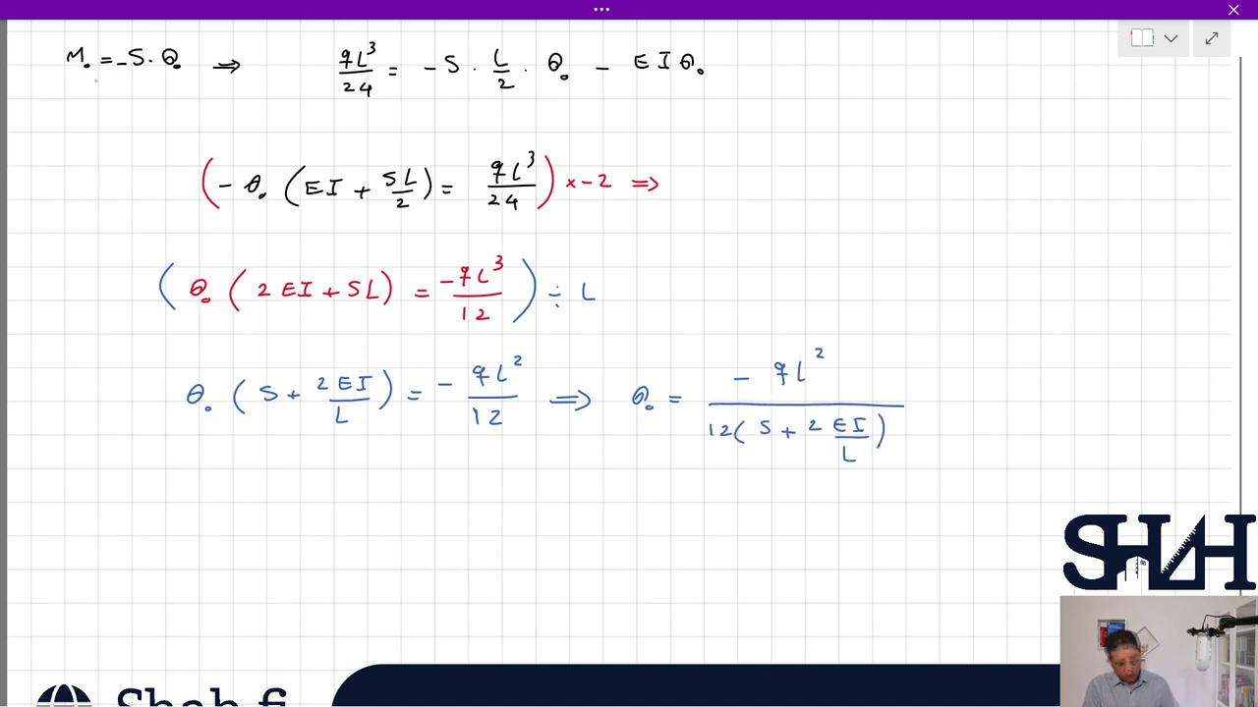
# Step: In green ink, draw an arrow down from the spring relation and write M0 = −S·θ0
pyautogui.click(601, 10)
pyautogui.moveTo(92, 85); pyautogui.dragTo(102, 513)
pyautogui.moveTo(110, 514); pyautogui.dragTo(197, 518)
pyautogui.moveTo(199, 525); pyautogui.dragTo(230, 513)
pyautogui.moveTo(218, 519); pyautogui.dragTo(294, 509)
pyautogui.click(279, 517)
pyautogui.click(310, 519)
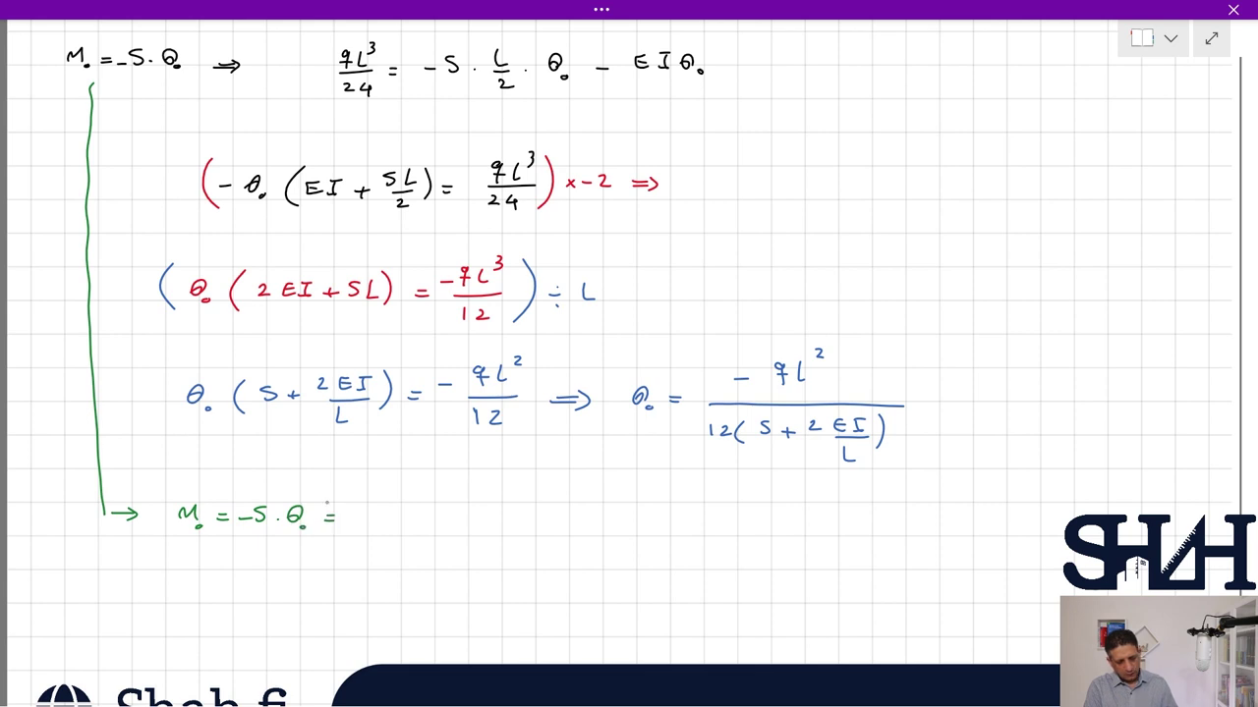
# Step: Substitute θ0 to get qL²·S/(12(S + 2EI/L)) =
pyautogui.moveTo(407, 485); pyautogui.dragTo(401, 505)
pyautogui.moveTo(426, 481)
pyautogui.mouseDown()
pyautogui.moveTo(422, 503)
pyautogui.moveTo(444, 483)
pyautogui.moveTo(531, 524)
pyautogui.moveTo(365, 523)
pyautogui.moveTo(356, 565)
pyautogui.mouseUp()
pyautogui.click(448, 488)
pyautogui.moveTo(360, 556); pyautogui.dragTo(383, 574)
pyautogui.moveTo(409, 550); pyautogui.dragTo(399, 564)
pyautogui.moveTo(419, 559); pyautogui.dragTo(432, 559)
pyautogui.moveTo(425, 553)
pyautogui.mouseDown()
pyautogui.moveTo(425, 566)
pyautogui.moveTo(461, 562)
pyautogui.mouseUp()
pyautogui.moveTo(480, 546)
pyautogui.mouseDown()
pyautogui.moveTo(470, 562)
pyautogui.moveTo(497, 560)
pyautogui.mouseUp()
pyautogui.moveTo(472, 565)
pyautogui.mouseDown()
pyautogui.moveTo(499, 563)
pyautogui.moveTo(488, 582)
pyautogui.mouseUp()
pyautogui.moveTo(509, 541); pyautogui.dragTo(511, 574)
pyautogui.moveTo(556, 526); pyautogui.dragTo(568, 525)
# Step: In black, rewrite it as q·L²·S/(12S(1 + 2EI/(L·S))) and cancel S
pyautogui.click(222, 92)
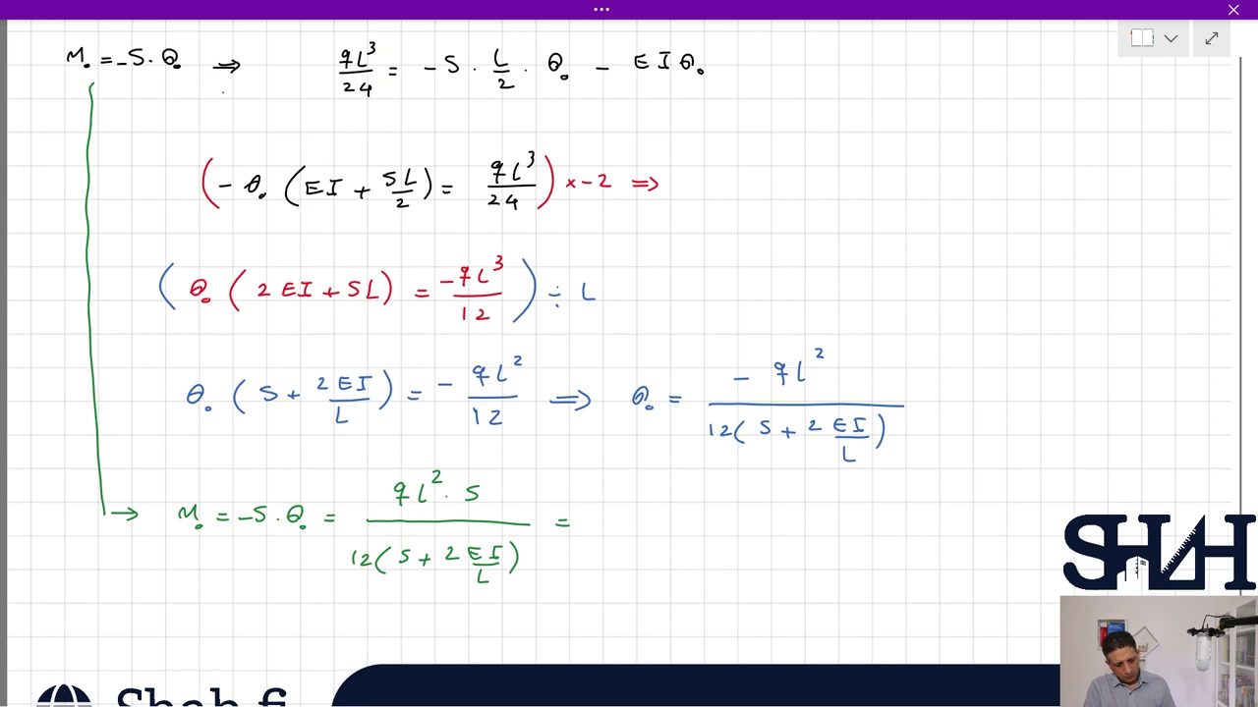
pyautogui.moveTo(621, 490)
pyautogui.mouseDown()
pyautogui.moveTo(629, 507)
pyautogui.moveTo(682, 484)
pyautogui.moveTo(712, 501)
pyautogui.mouseUp()
pyautogui.click(637, 498)
pyautogui.click(686, 498)
pyautogui.moveTo(605, 517); pyautogui.dragTo(776, 523)
pyautogui.moveTo(588, 544)
pyautogui.mouseDown()
pyautogui.moveTo(588, 558)
pyautogui.moveTo(607, 558)
pyautogui.mouseUp()
pyautogui.moveTo(626, 545)
pyautogui.mouseDown()
pyautogui.moveTo(618, 559)
pyautogui.moveTo(647, 569)
pyautogui.mouseUp()
pyautogui.moveTo(663, 546)
pyautogui.mouseDown()
pyautogui.moveTo(664, 559)
pyautogui.moveTo(729, 554)
pyautogui.mouseUp()
pyautogui.moveTo(756, 539)
pyautogui.mouseDown()
pyautogui.moveTo(757, 553)
pyautogui.moveTo(769, 540)
pyautogui.mouseUp()
pyautogui.moveTo(750, 553)
pyautogui.mouseDown()
pyautogui.moveTo(770, 559)
pyautogui.moveTo(737, 584)
pyautogui.moveTo(752, 584)
pyautogui.mouseUp()
pyautogui.moveTo(780, 534); pyautogui.dragTo(781, 569)
pyautogui.moveTo(710, 483); pyautogui.dragTo(725, 501)
pyautogui.moveTo(616, 541); pyautogui.dragTo(637, 564)
# Step: Arrow to the final M0 = qL²/(12(1 + 2EI/(S·L))) and box it in red
pyautogui.moveTo(809, 521); pyautogui.dragTo(827, 520)
pyautogui.moveTo(808, 529); pyautogui.dragTo(881, 531)
pyautogui.moveTo(887, 536); pyautogui.dragTo(889, 539)
pyautogui.moveTo(989, 494)
pyautogui.mouseDown()
pyautogui.moveTo(986, 517)
pyautogui.moveTo(1008, 518)
pyautogui.mouseUp()
pyautogui.moveTo(1023, 478); pyautogui.dragTo(1031, 487)
pyautogui.moveTo(985, 535); pyautogui.dragTo(1100, 537)
pyautogui.moveTo(941, 533); pyautogui.dragTo(1065, 535)
pyautogui.moveTo(936, 558); pyautogui.dragTo(938, 574)
pyautogui.moveTo(945, 561); pyautogui.dragTo(977, 583)
pyautogui.moveTo(987, 559)
pyautogui.mouseDown()
pyautogui.moveTo(989, 573)
pyautogui.moveTo(1010, 568)
pyautogui.mouseUp()
pyautogui.moveTo(1003, 562)
pyautogui.mouseDown()
pyautogui.moveTo(1003, 576)
pyautogui.moveTo(1103, 574)
pyautogui.moveTo(1041, 600)
pyautogui.mouseUp()
pyautogui.moveTo(1130, 595)
pyautogui.mouseDown()
pyautogui.moveTo(1133, 466)
pyautogui.moveTo(847, 467)
pyautogui.moveTo(846, 525)
pyautogui.moveTo(1059, 601)
pyautogui.mouseUp()
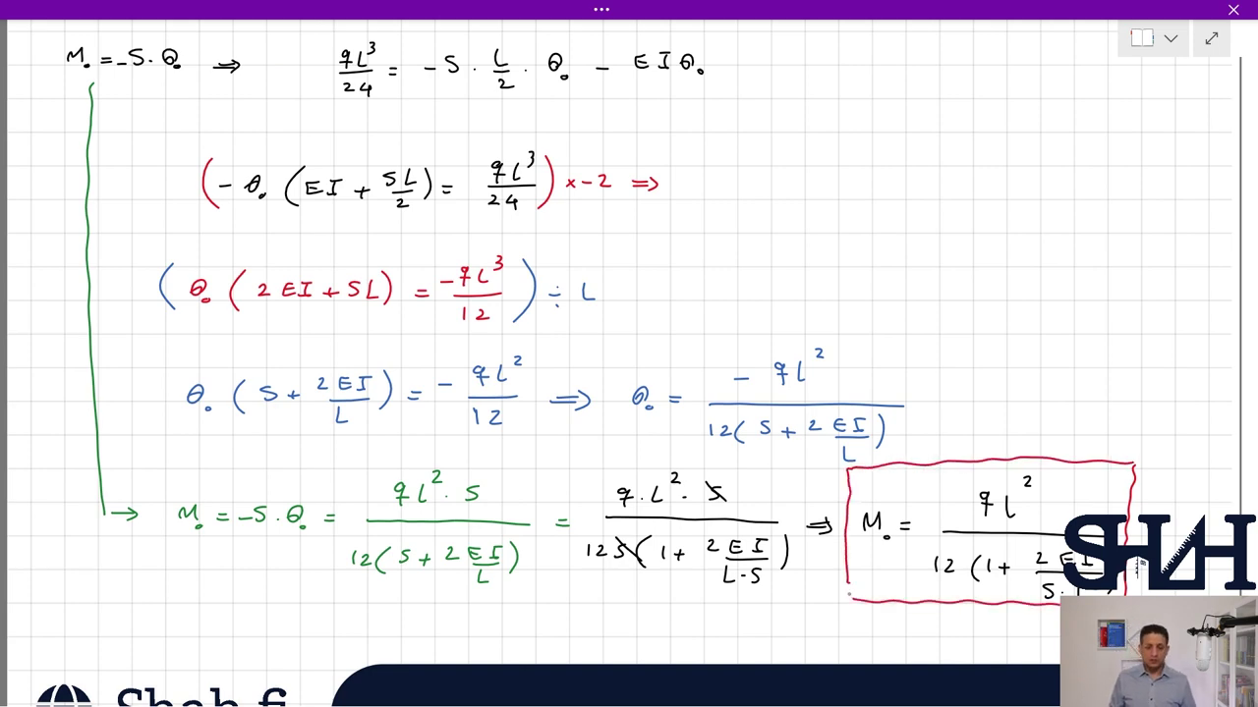
# Step: Scroll the Mathcad worksheet down past the Sj = 1.7·10⁴ kN·m result
pyautogui.scroll(-2, 506, 519)
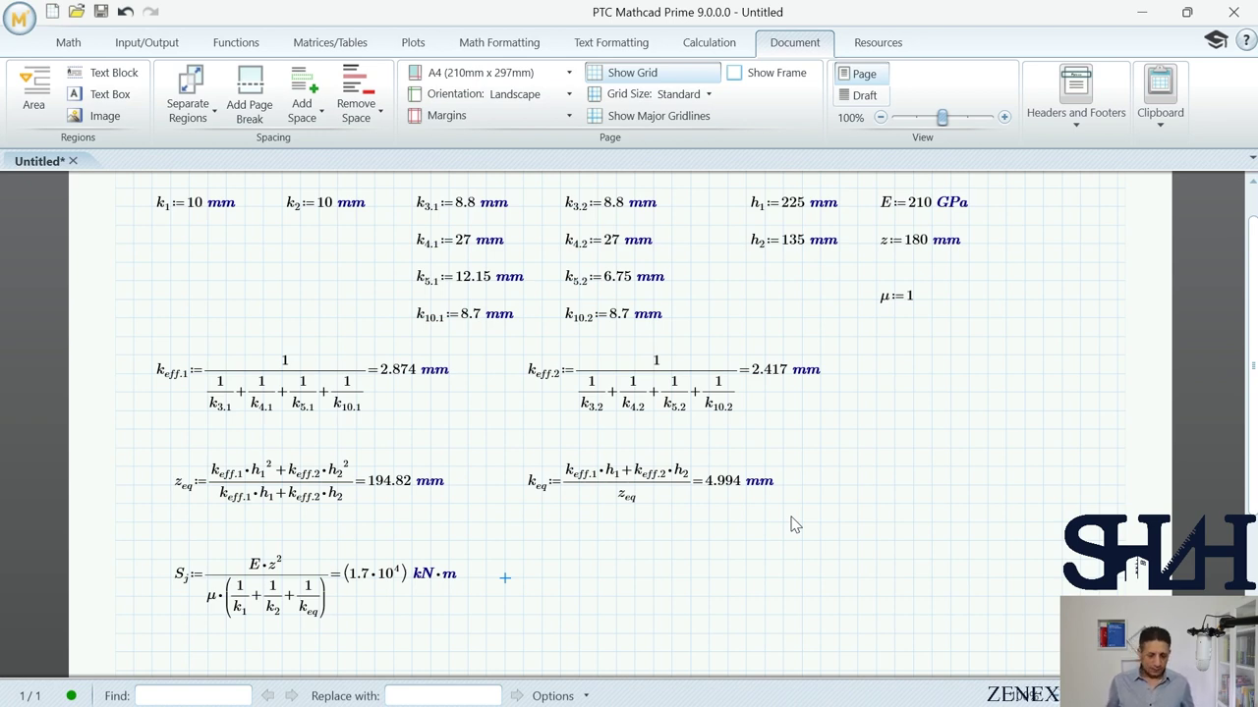
pyautogui.scroll(-3, 792, 520)
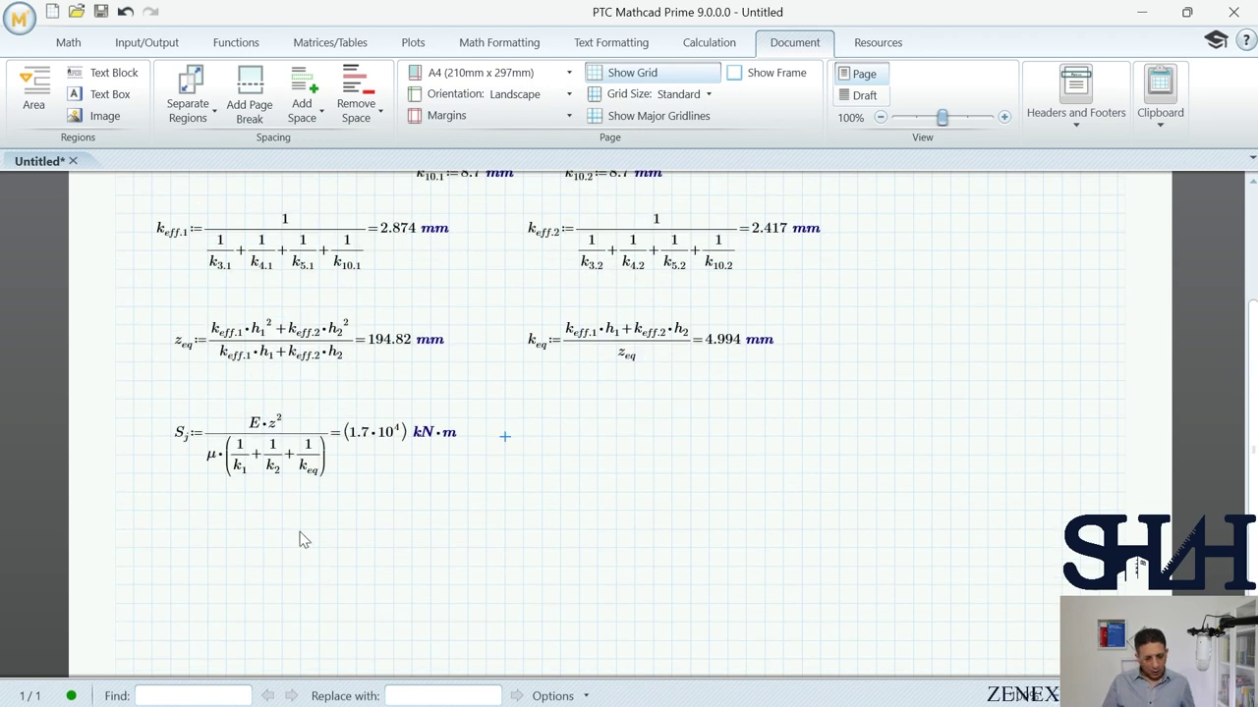
# Step: Below the Sj result, define the beam span l:6.668*m
pyautogui.click(157, 536)
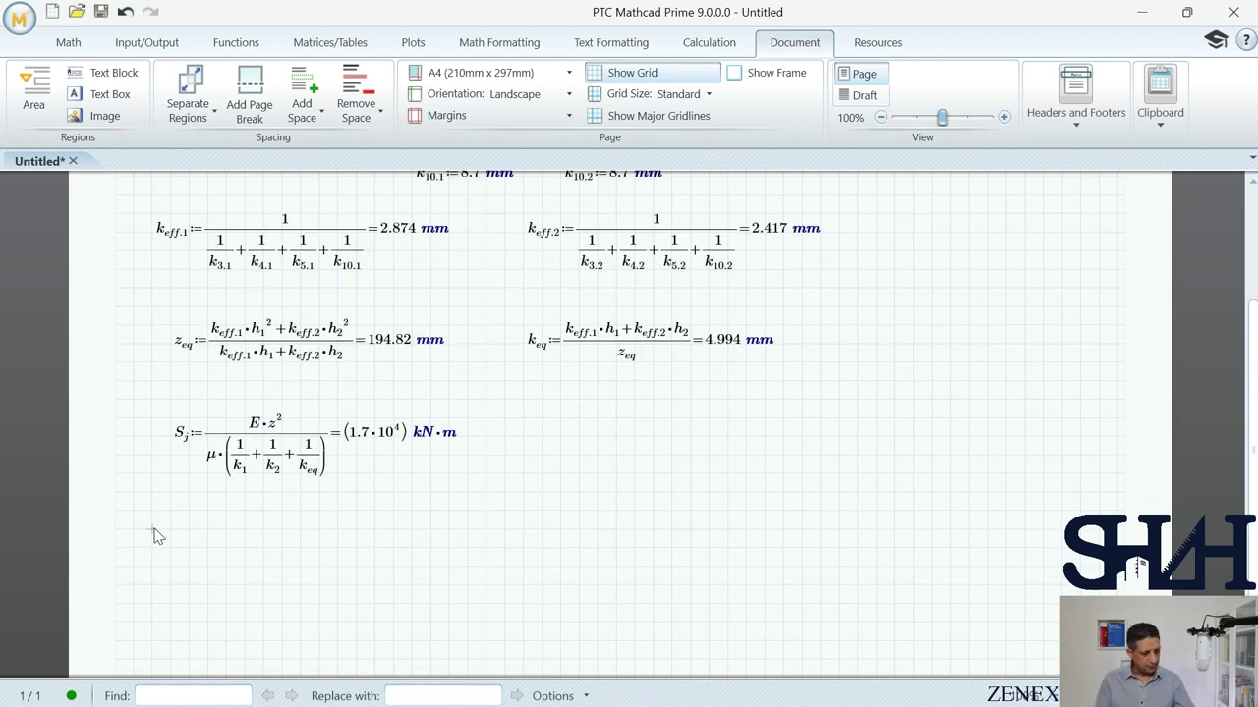
pyautogui.write('l:6.668')
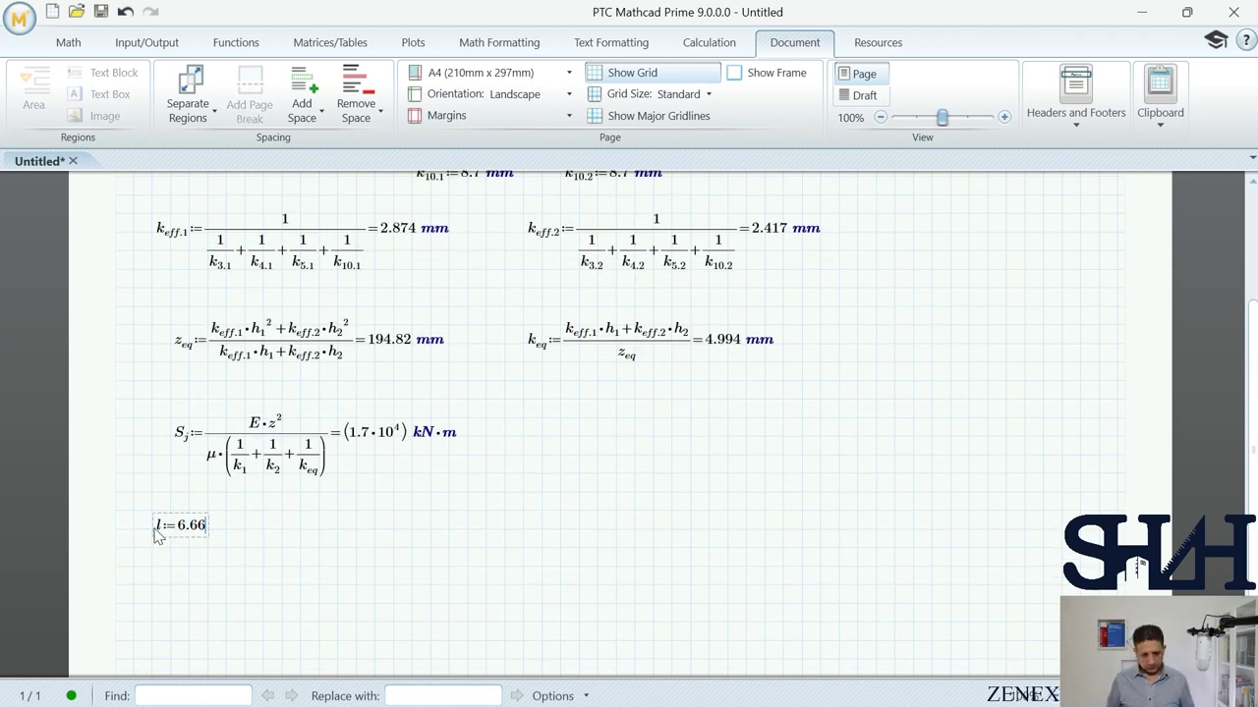
pyautogui.write('*m')
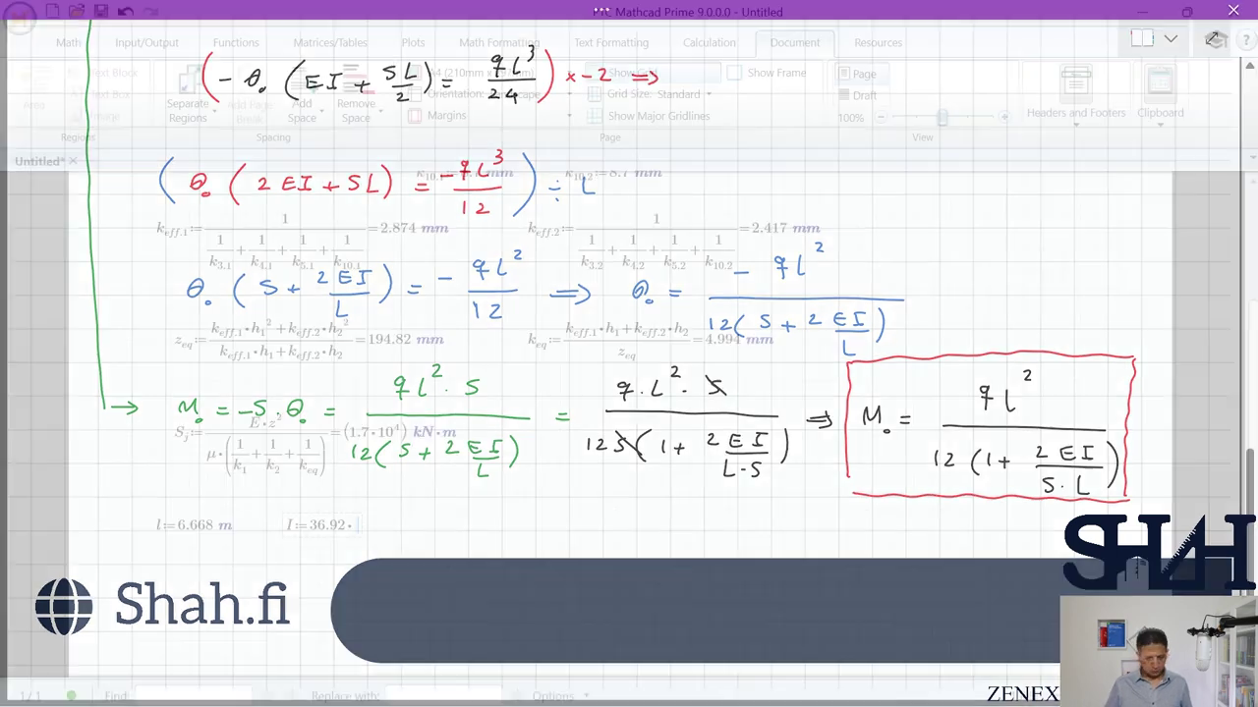
# Step: Finish I as 36.92·10⁶ mm⁴, snip the boxed M0 formula from OneNote, and start M0(s
pyautogui.write('0')
pyautogui.write('^6mm')
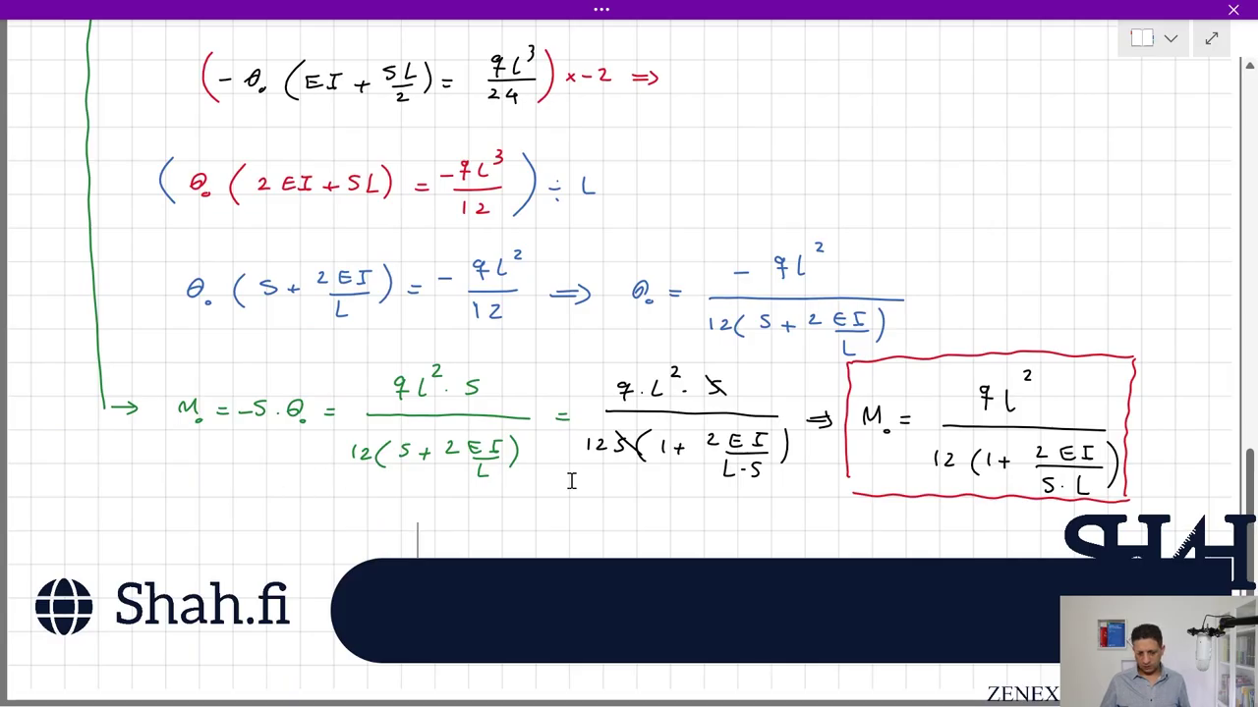
pyautogui.press('ctrl+Print')
pyautogui.moveTo(849, 358); pyautogui.dragTo(1132, 500)
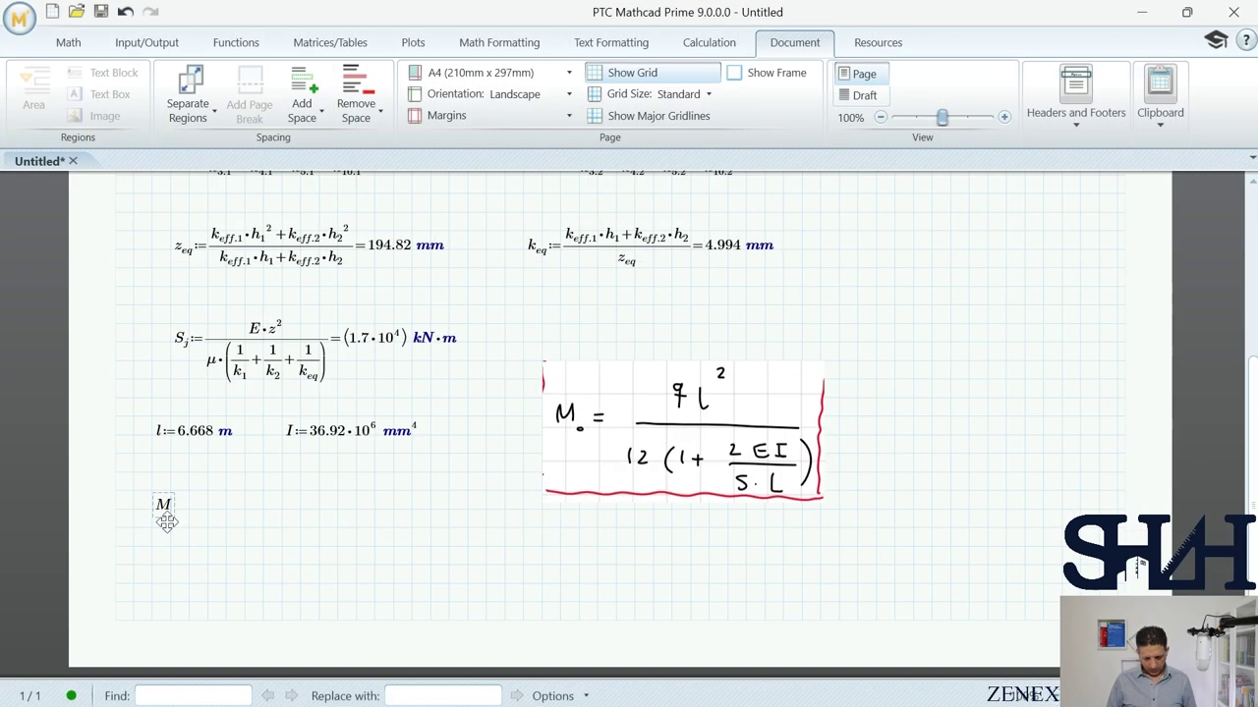
pyautogui.write('.0(')
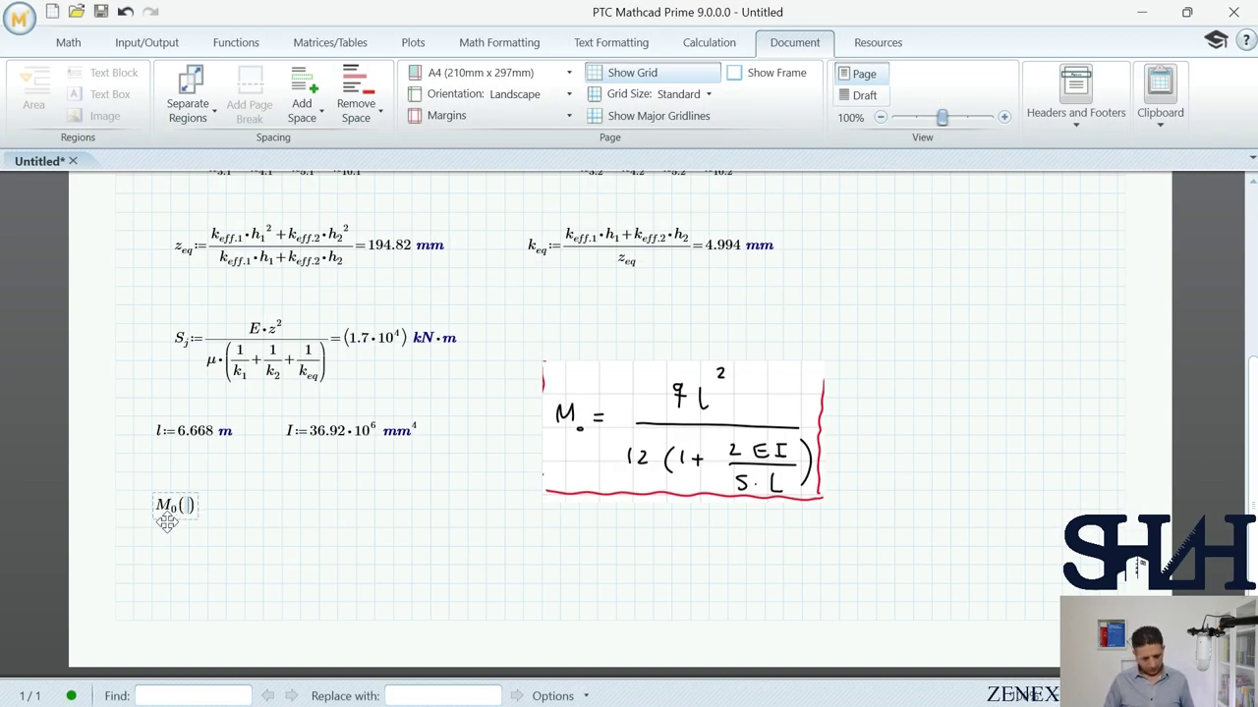
pyautogui.write('s')
# Step: Complete the M0(S) definition as q·l²/(12·(1+2·E·I/(S·l)))
pyautogui.press('BackSpace')
pyautogui.write('S:q')
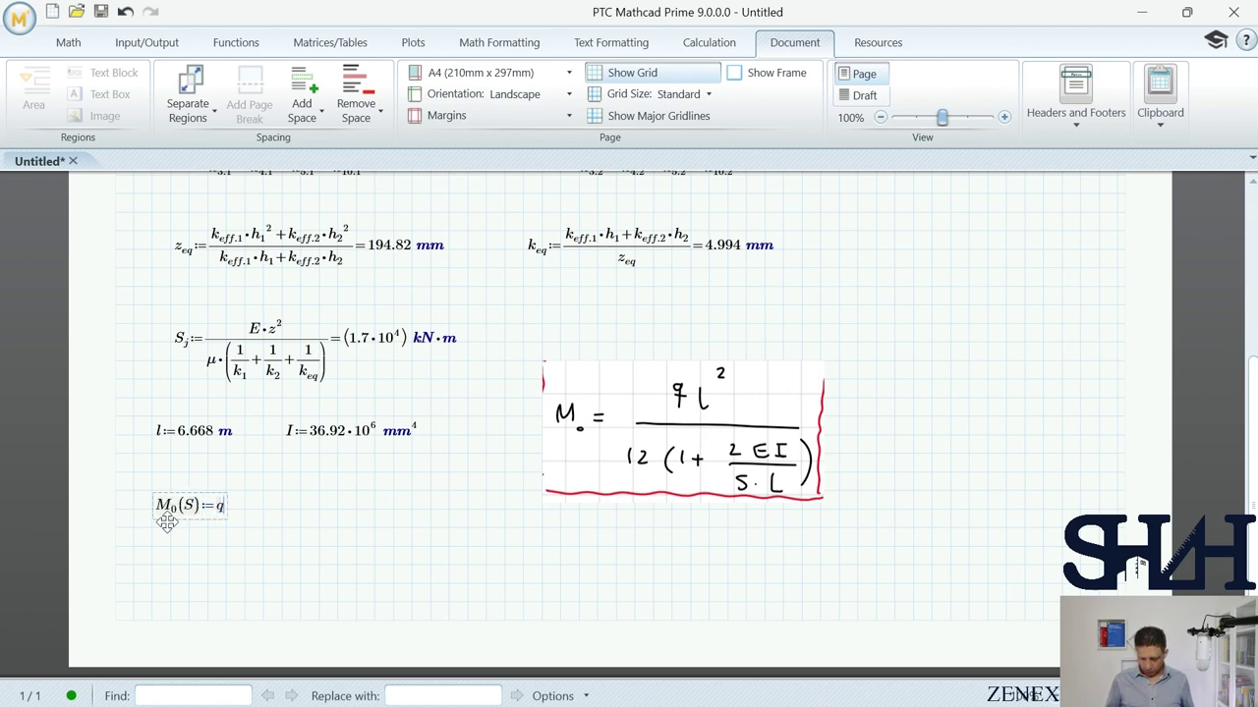
pyautogui.write('*l^2')
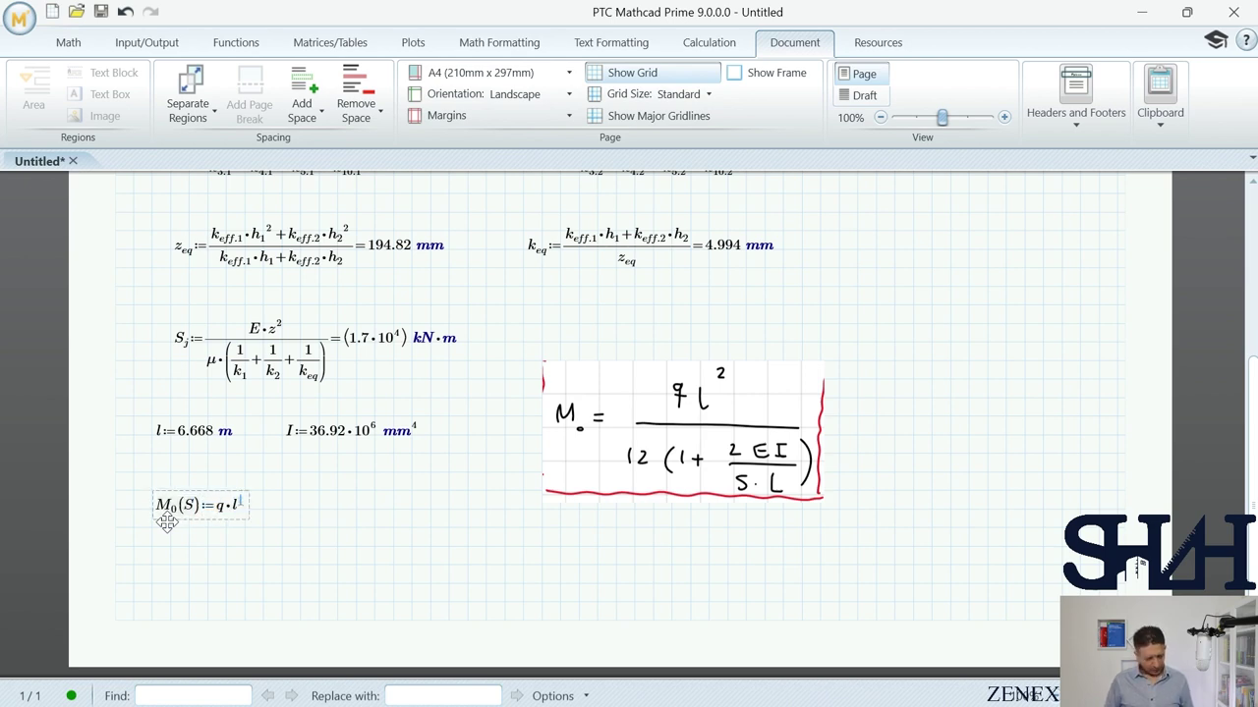
pyautogui.press('space')
pyautogui.press('space')
pyautogui.write('/12')
pyautogui.write('*(1+2*')
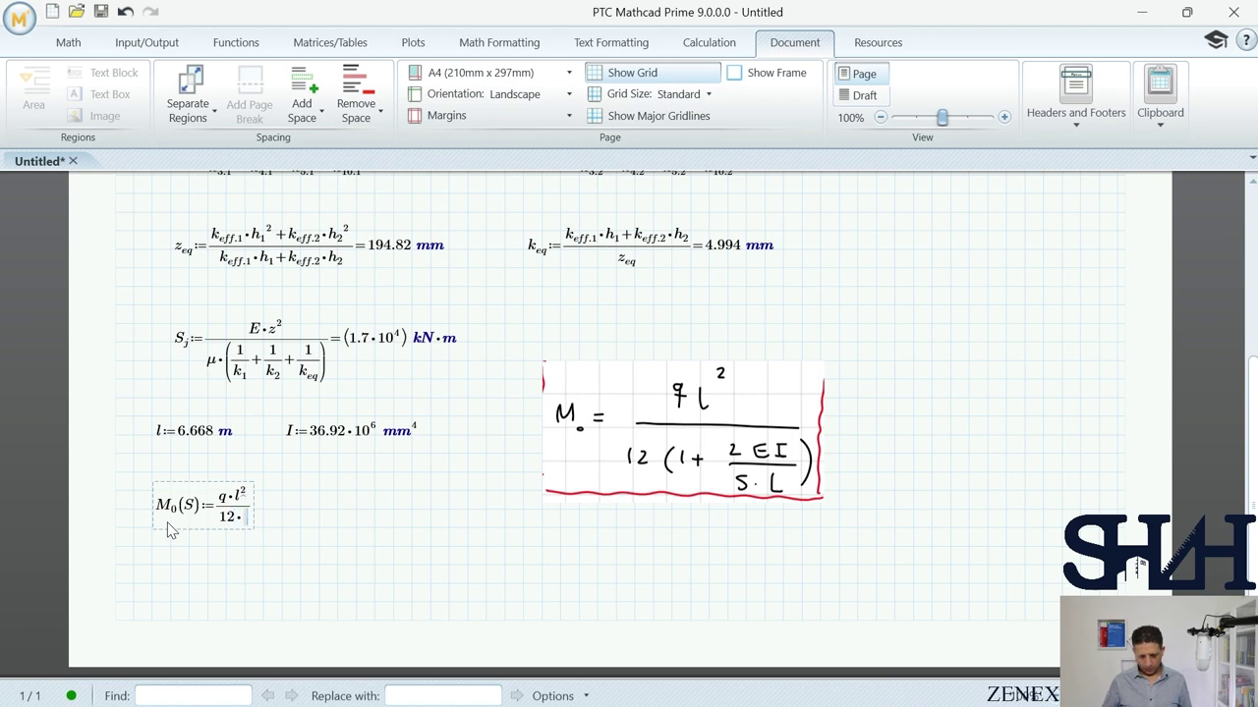
pyautogui.write('E*I')
pyautogui.press('space')
pyautogui.press('space')
pyautogui.write('/S*')
pyautogui.write('l')
pyautogui.click(652, 326)
# Step: Delete the handwritten formula image and define the load q := 15 kN/m
pyautogui.click(589, 426)
pyautogui.press('Delete')
pyautogui.click(467, 438)
pyautogui.write('q:15*k')
pyautogui.write('N/m')
pyautogui.click(411, 594)
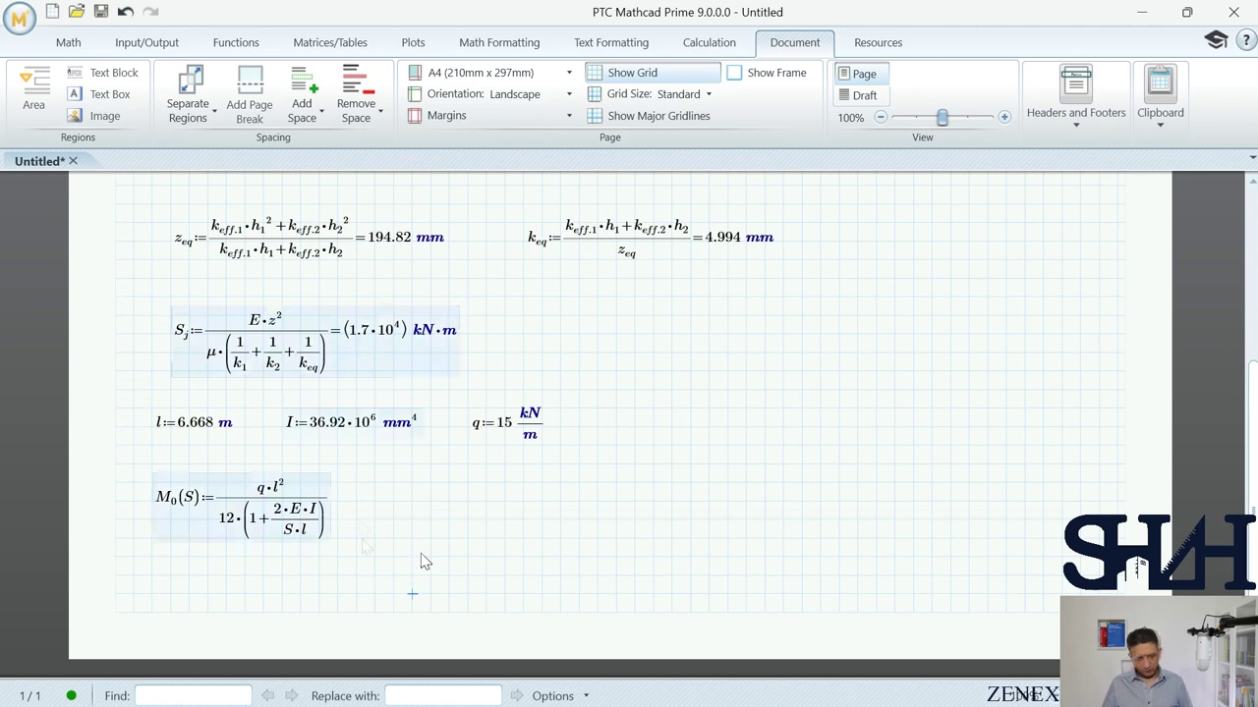
# Step: Push the M0(S) definition down onto a new second page
pyautogui.click(356, 474)
pyautogui.press('Return')
pyautogui.press('Return')
pyautogui.scroll(-3, 442, 472)
pyautogui.click(524, 462)
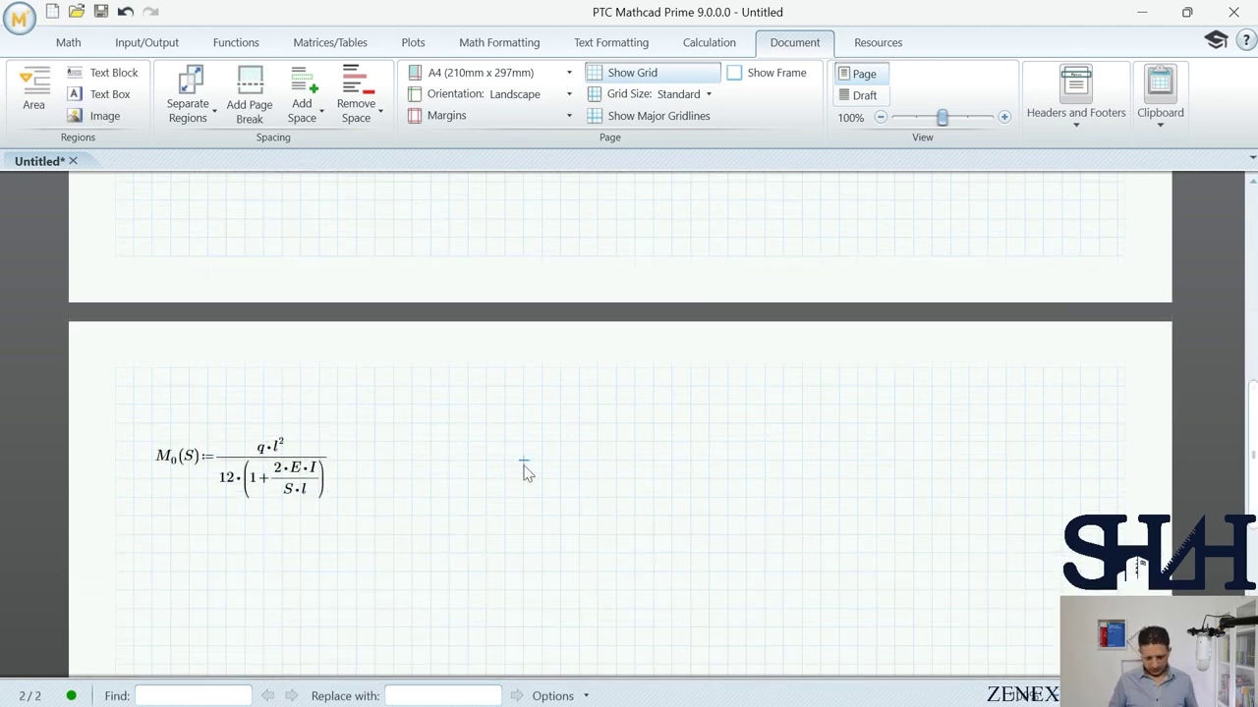
# Step: Define the range S := 0, 1 kN·m..2·S_j and plot M0(S) with kN·m on the y-axis
pyautogui.write('S:')
pyautogui.write('0,1kN;')
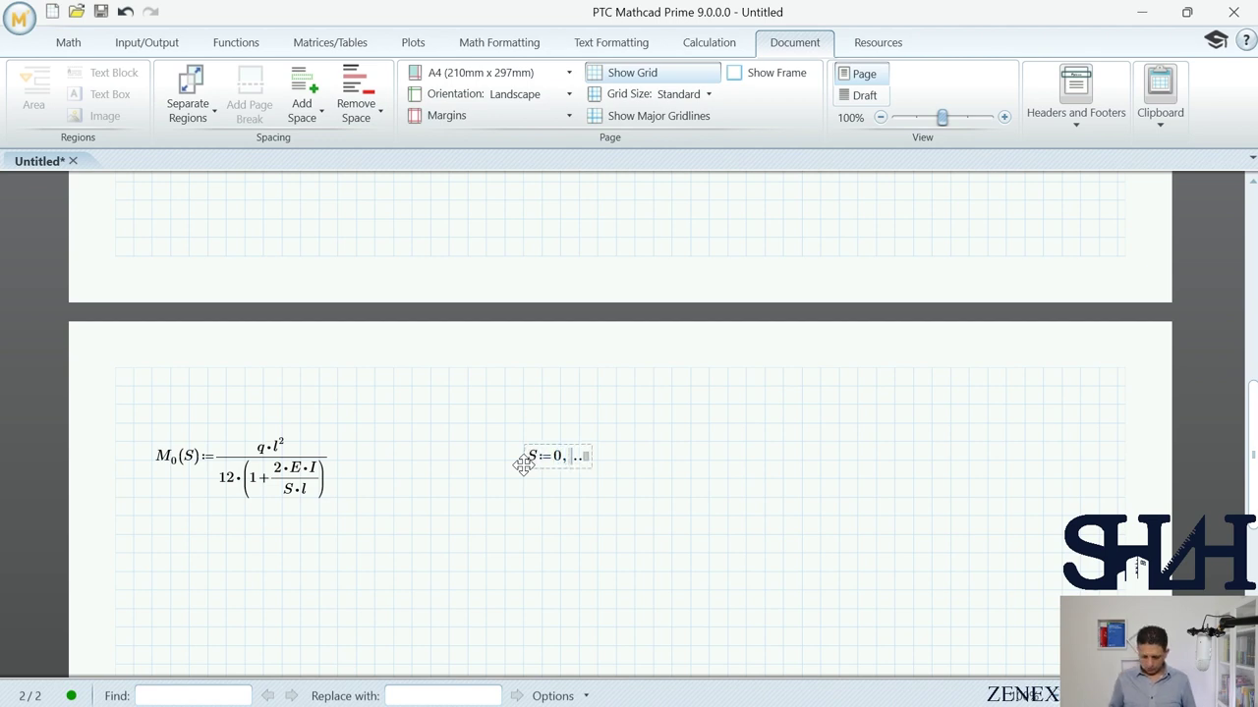
pyautogui.write('*m')
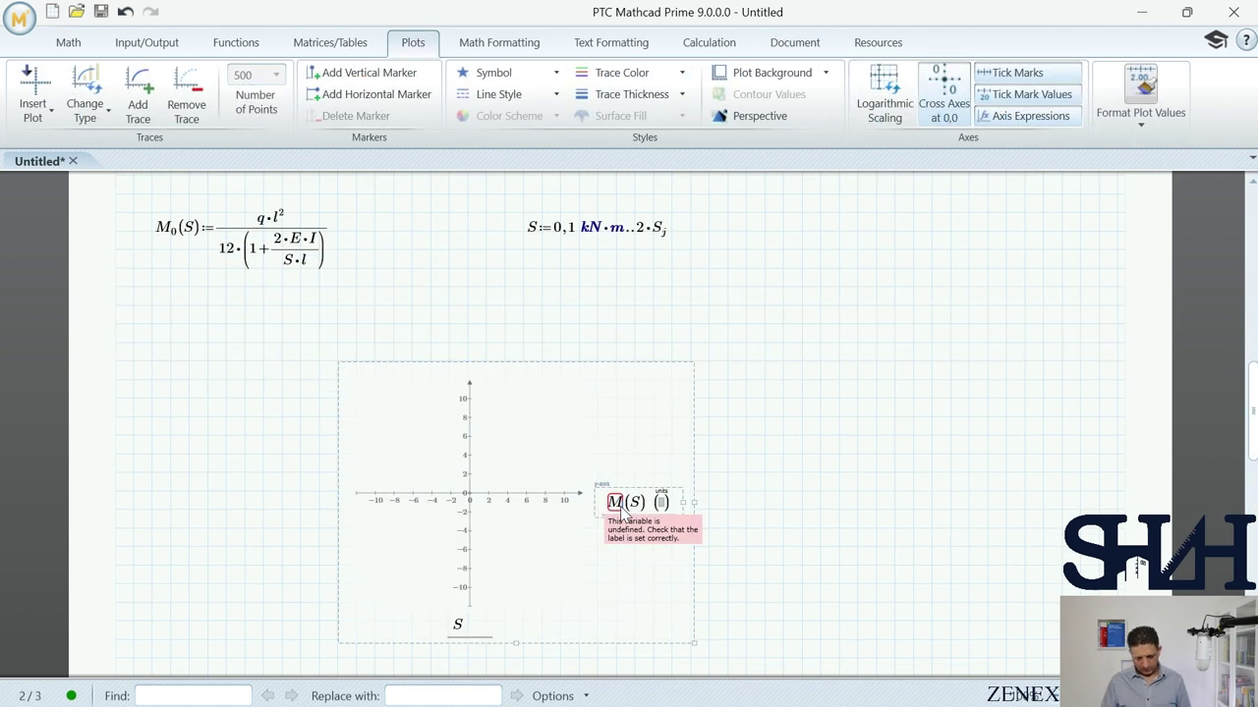
pyautogui.write('.0')
pyautogui.click(666, 503)
pyautogui.press('BackSpace')
pyautogui.write('k')
pyautogui.write('N*m')
pyautogui.click(479, 625)
# Step: Show S in kN·m on the x-axis, reposition the plot and drag it taller
pyautogui.press('BackSpace')
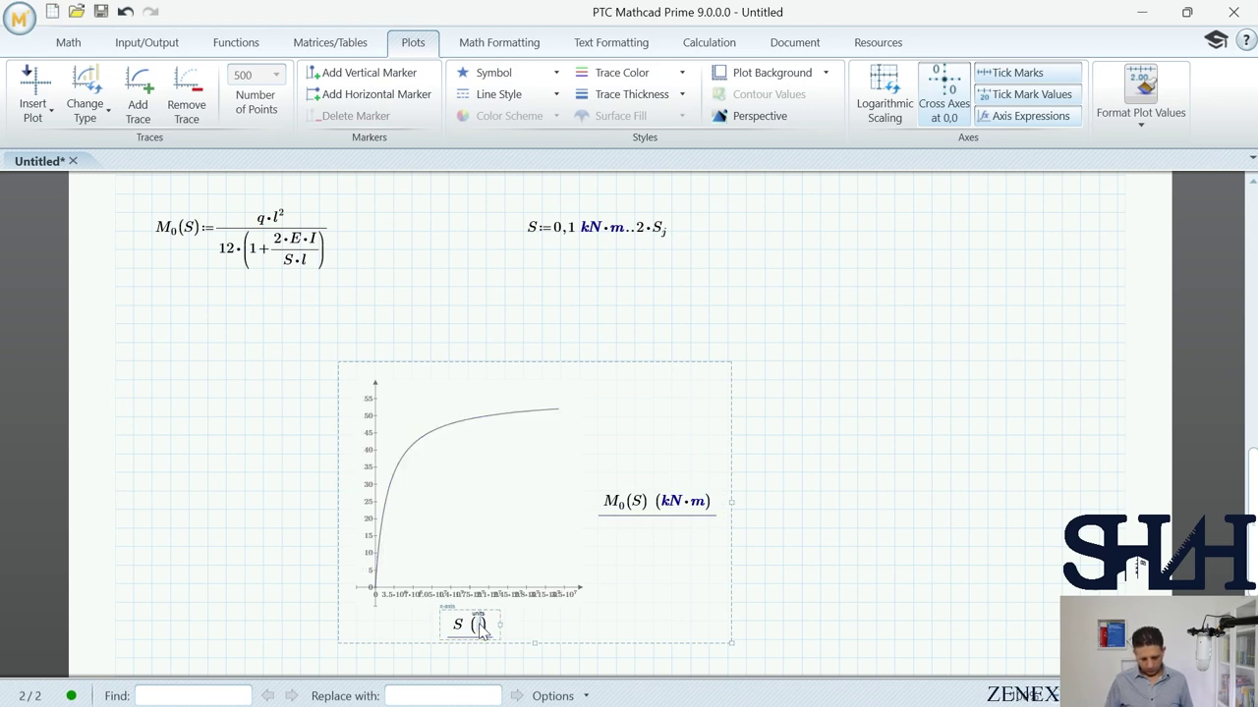
pyautogui.moveTo(834, 500); pyautogui.dragTo(467, 266)
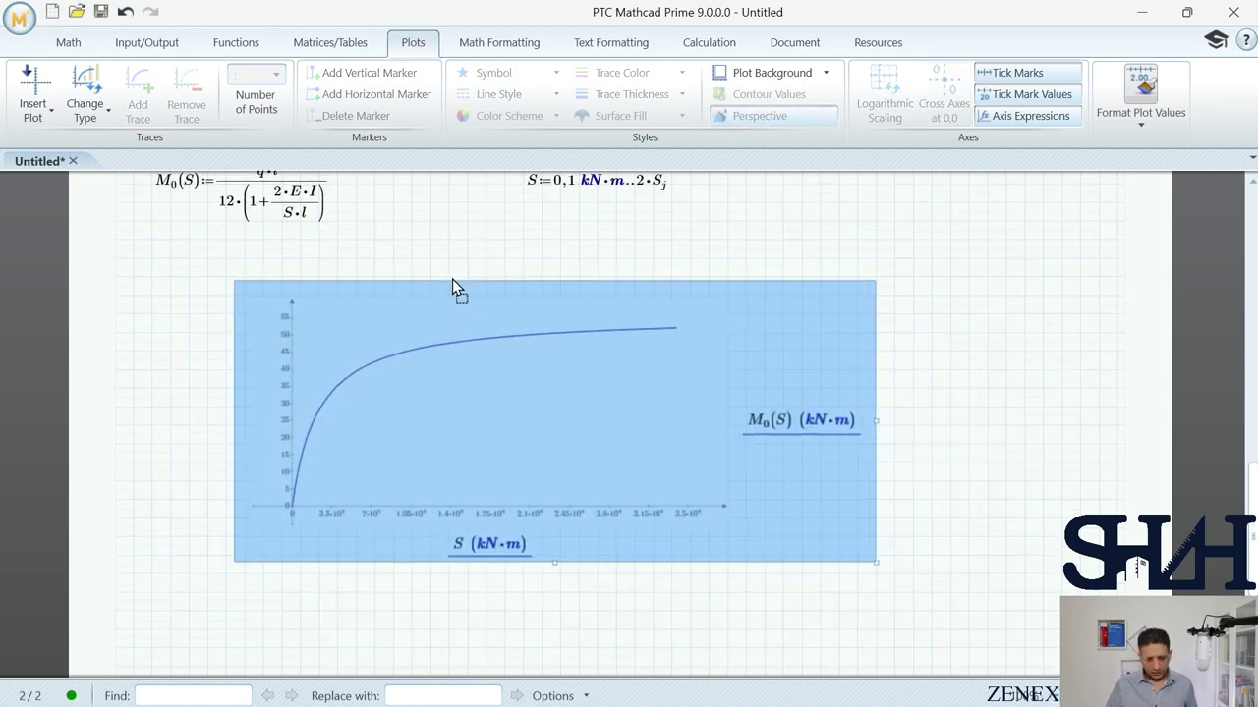
pyautogui.click(950, 372)
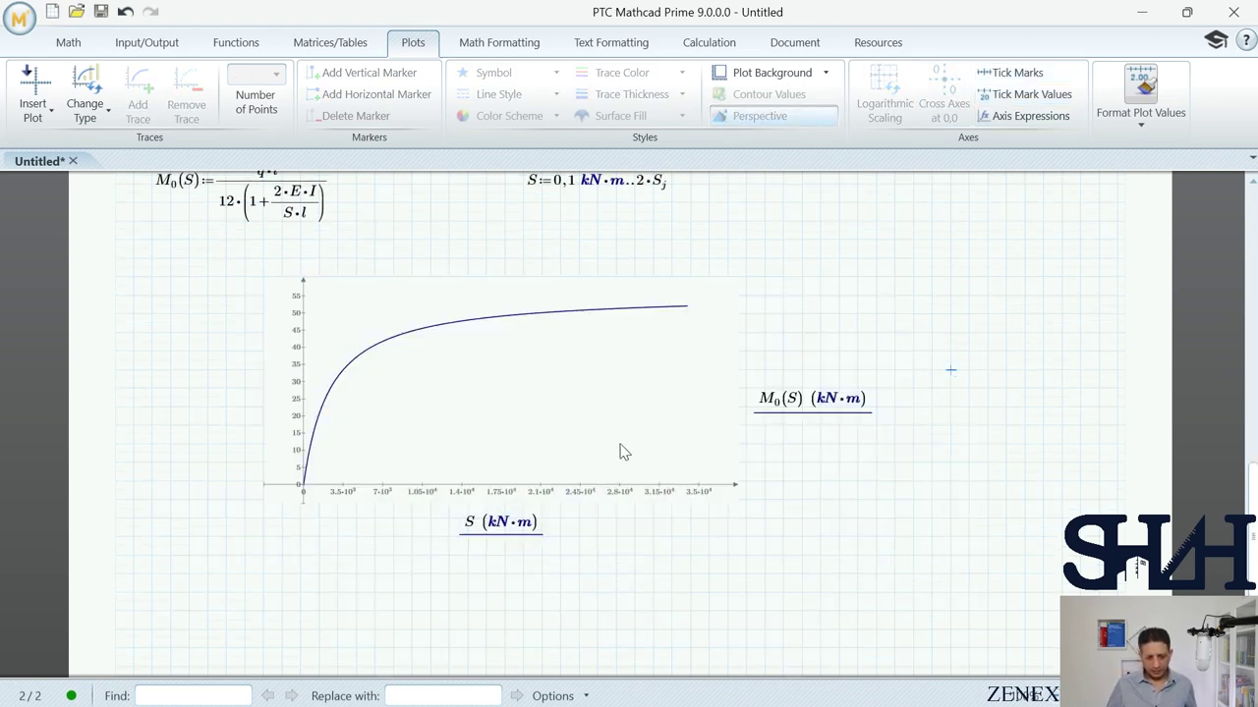
pyautogui.click(522, 542)
pyautogui.moveTo(522, 541); pyautogui.dragTo(562, 624)
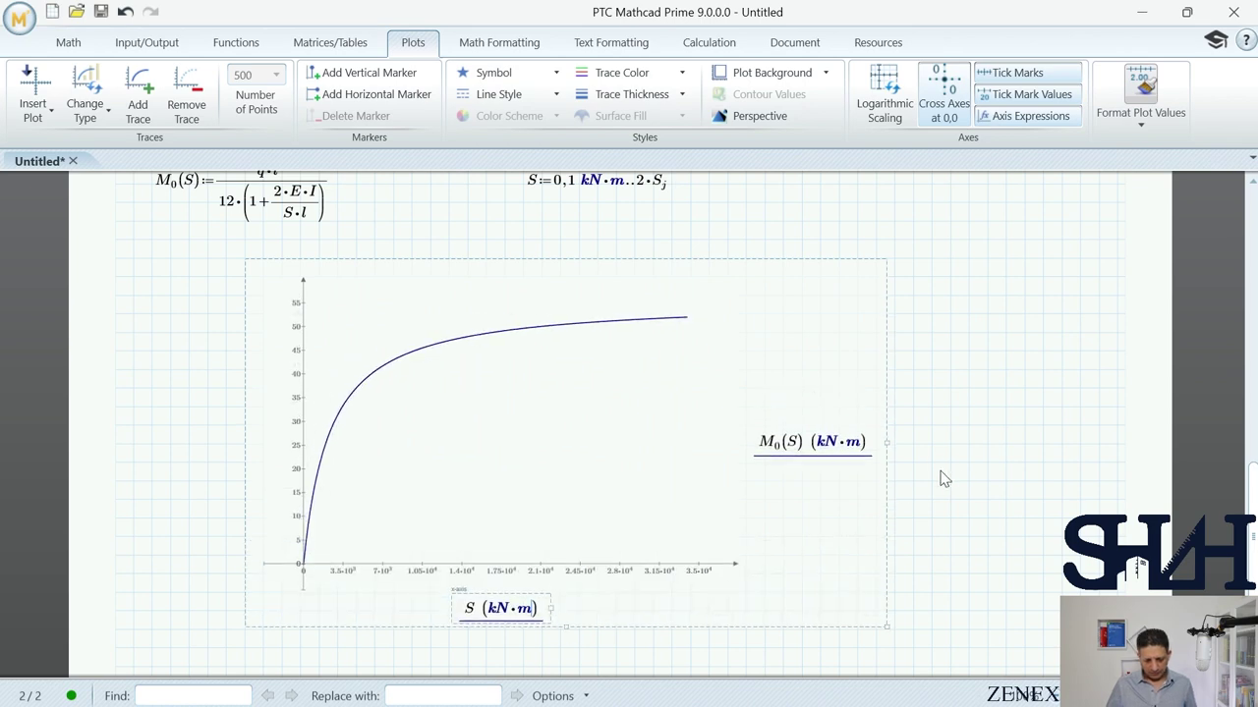
pyautogui.click(934, 482)
pyautogui.scroll(8, 946, 472)
pyautogui.click(645, 278)
# Step: Define M_FR := q·l²/12 beside q and display its result in kN·m
pyautogui.write('M')
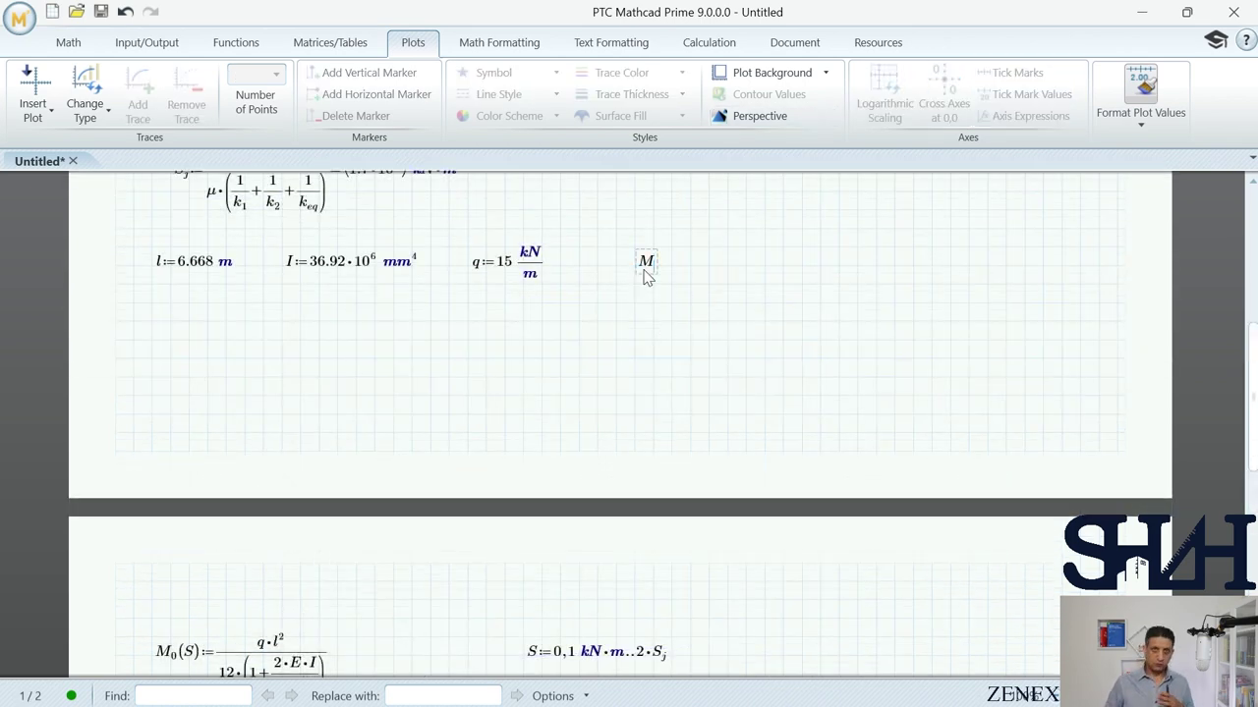
pyautogui.hotkey('ctrl', '-')
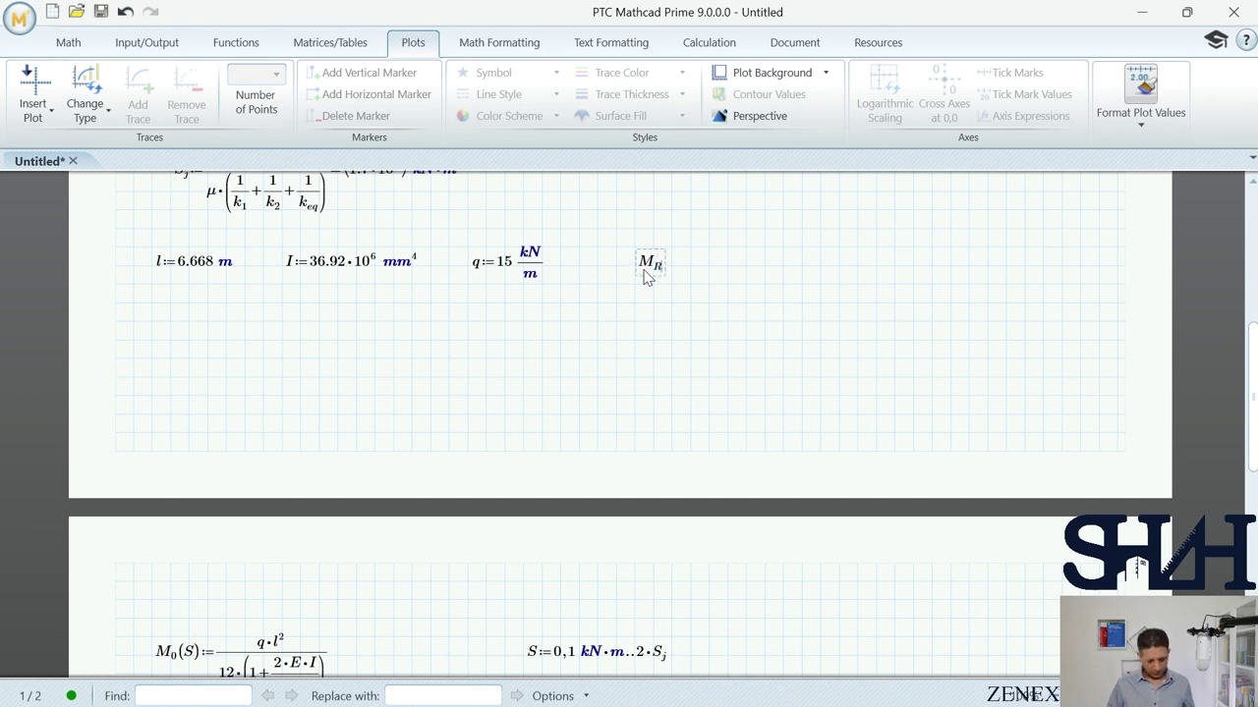
pyautogui.write('FR')
pyautogui.press('Right')
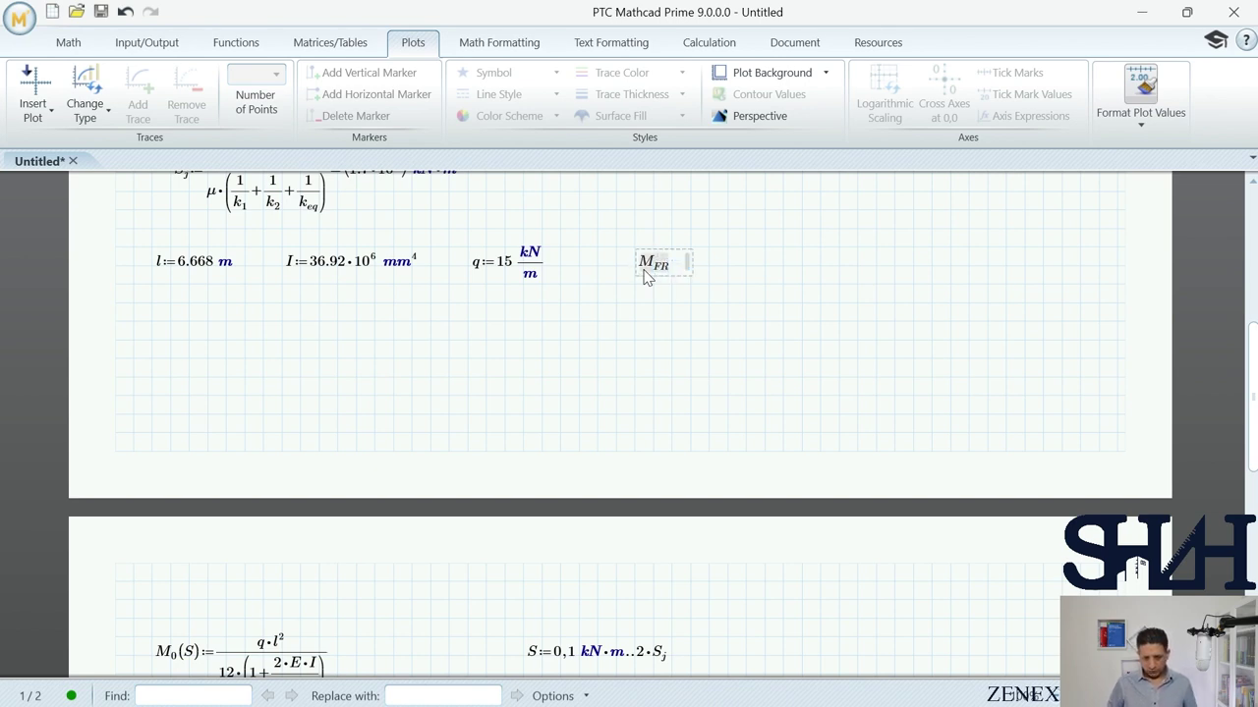
pyautogui.write('q')
pyautogui.write('l^2')
pyautogui.press('space')
pyautogui.write('/12=(5.558·10^4) J')
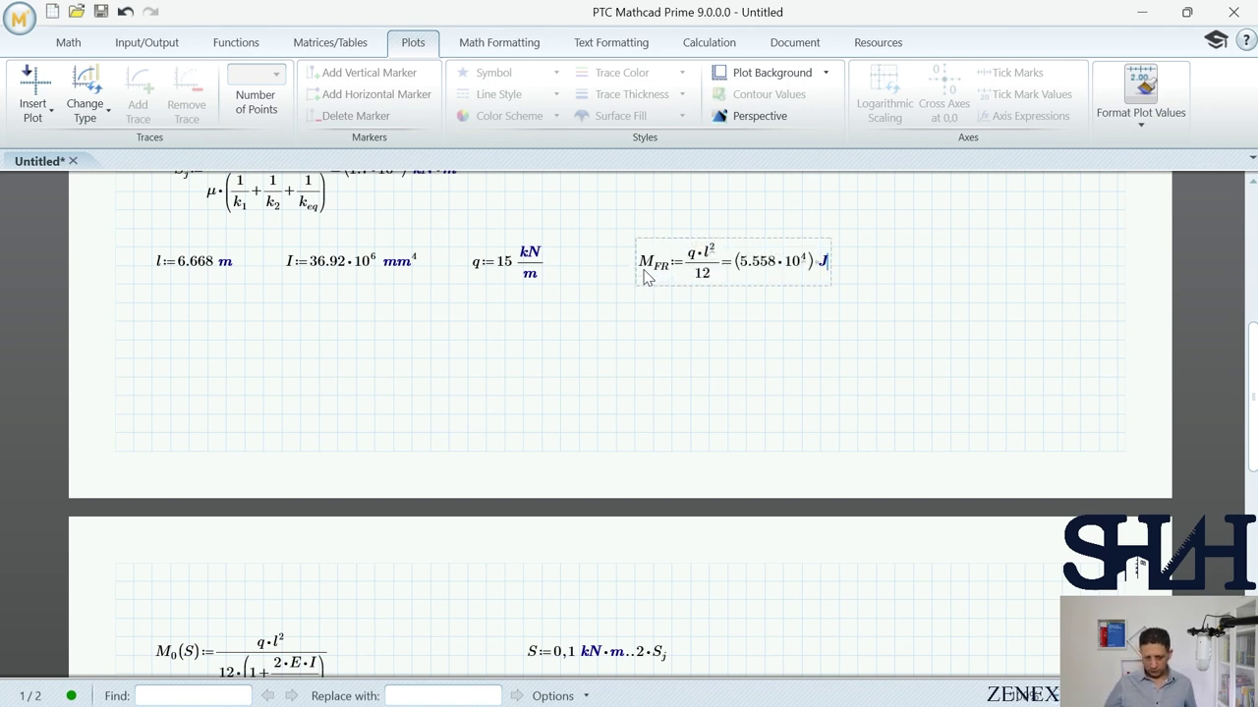
pyautogui.write('kN*m')
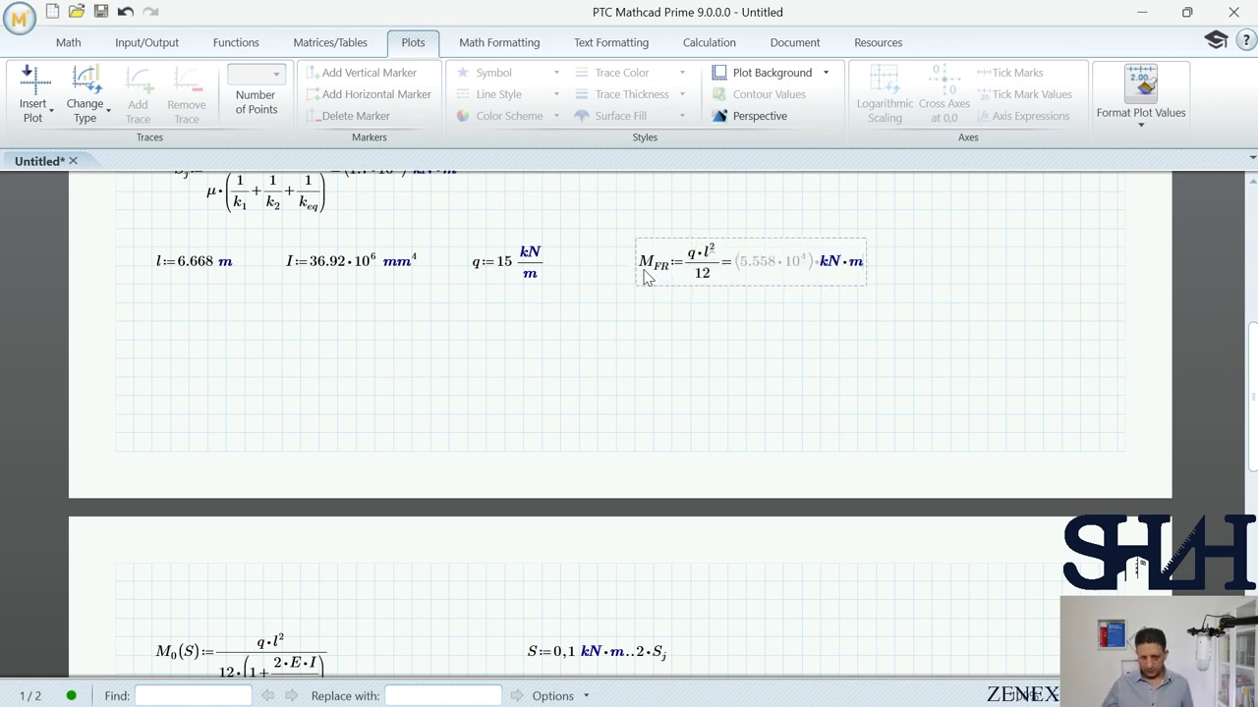
pyautogui.click(685, 324)
pyautogui.scroll(-5, 583, 425)
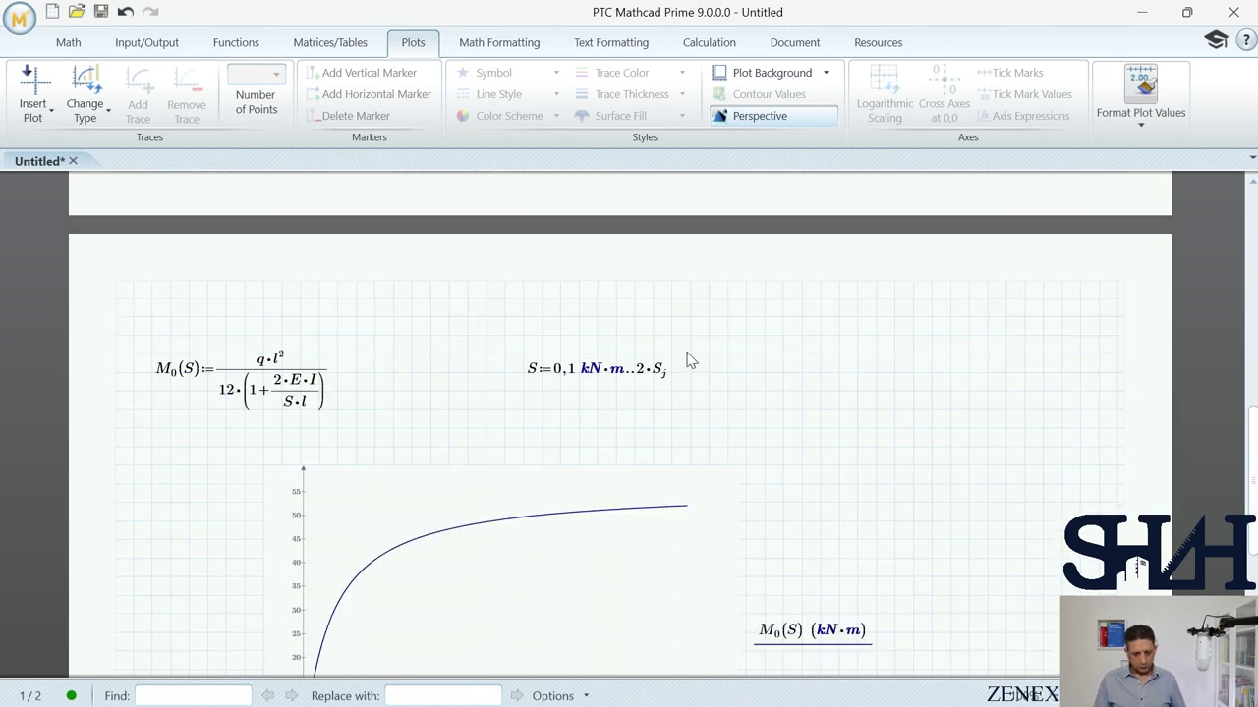
# Step: Mark S_j/kN·m with a vertical marker and add a horizontal marker at the 48.92 kN·m crossing
pyautogui.scroll(-2, 397, 501)
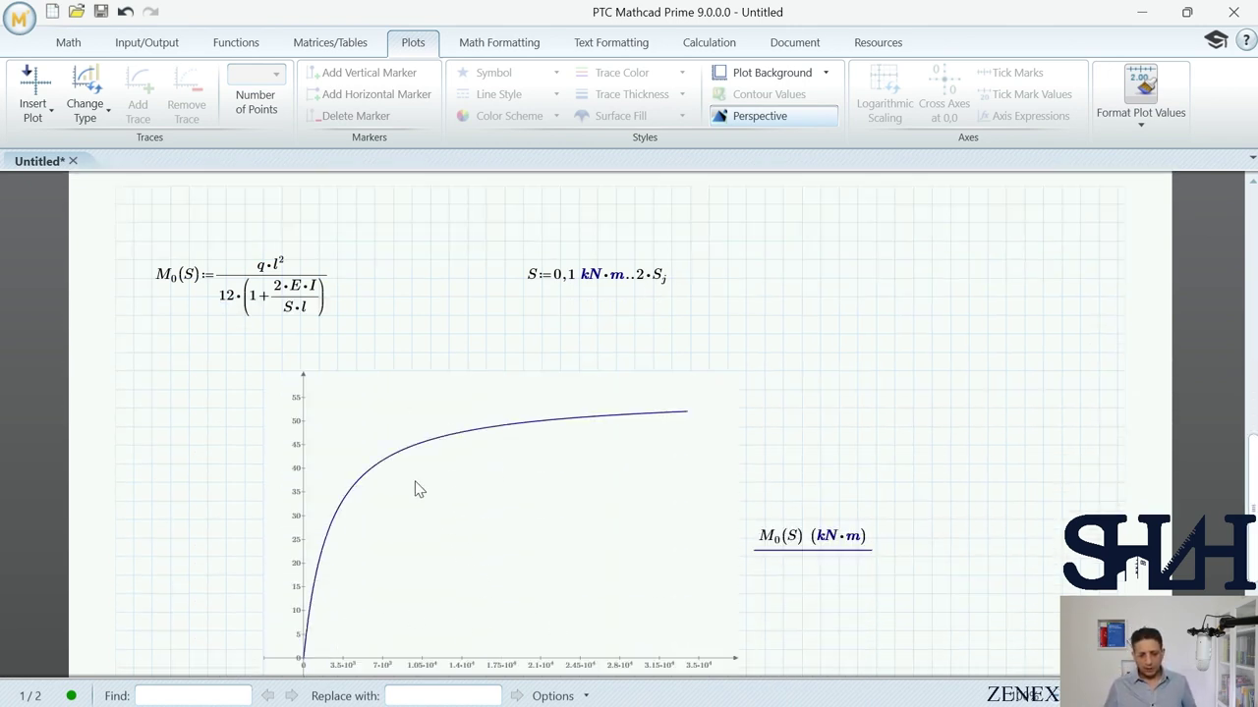
pyautogui.scroll(-1, 590, 421)
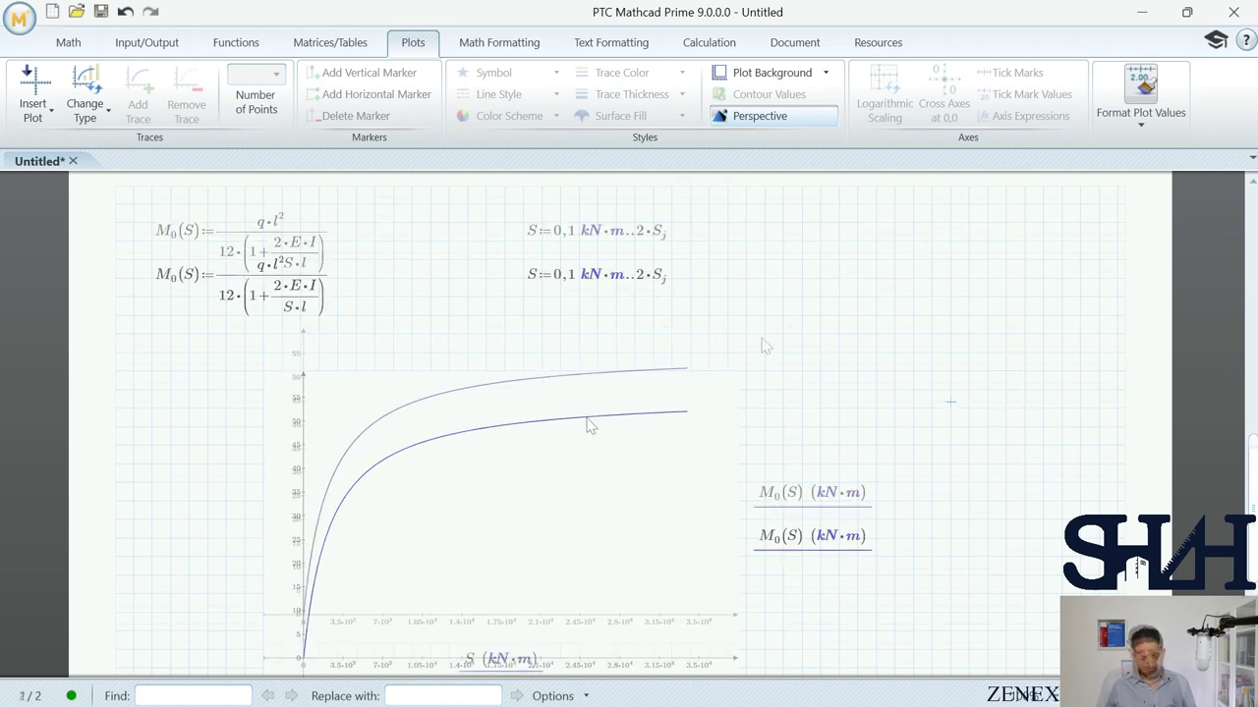
pyautogui.click(594, 491)
pyautogui.click(378, 77)
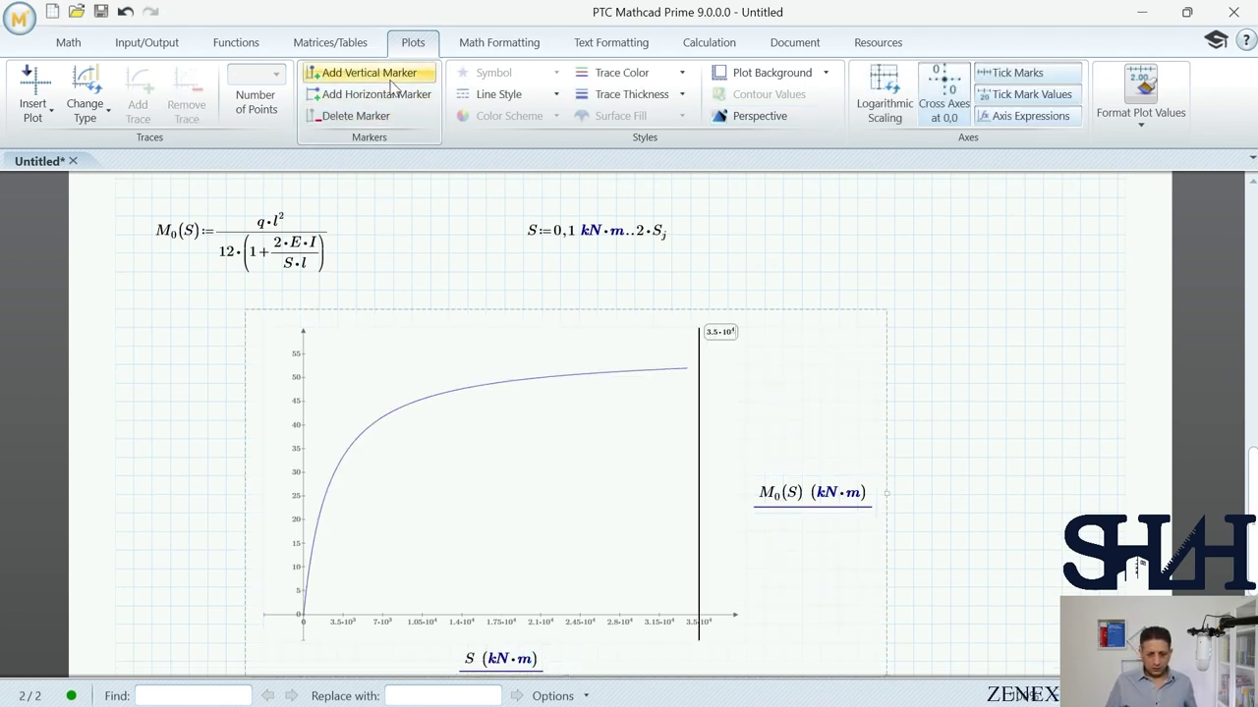
pyautogui.write('S.j/kN*m')
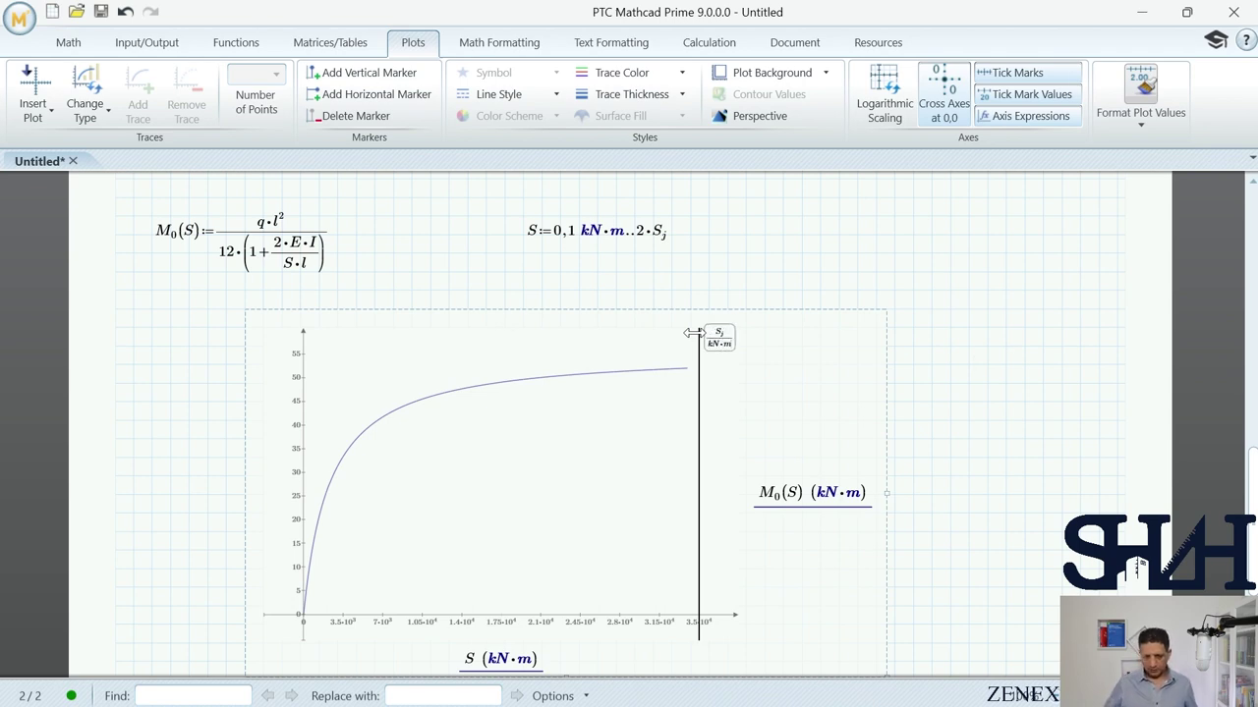
pyautogui.press('Return')
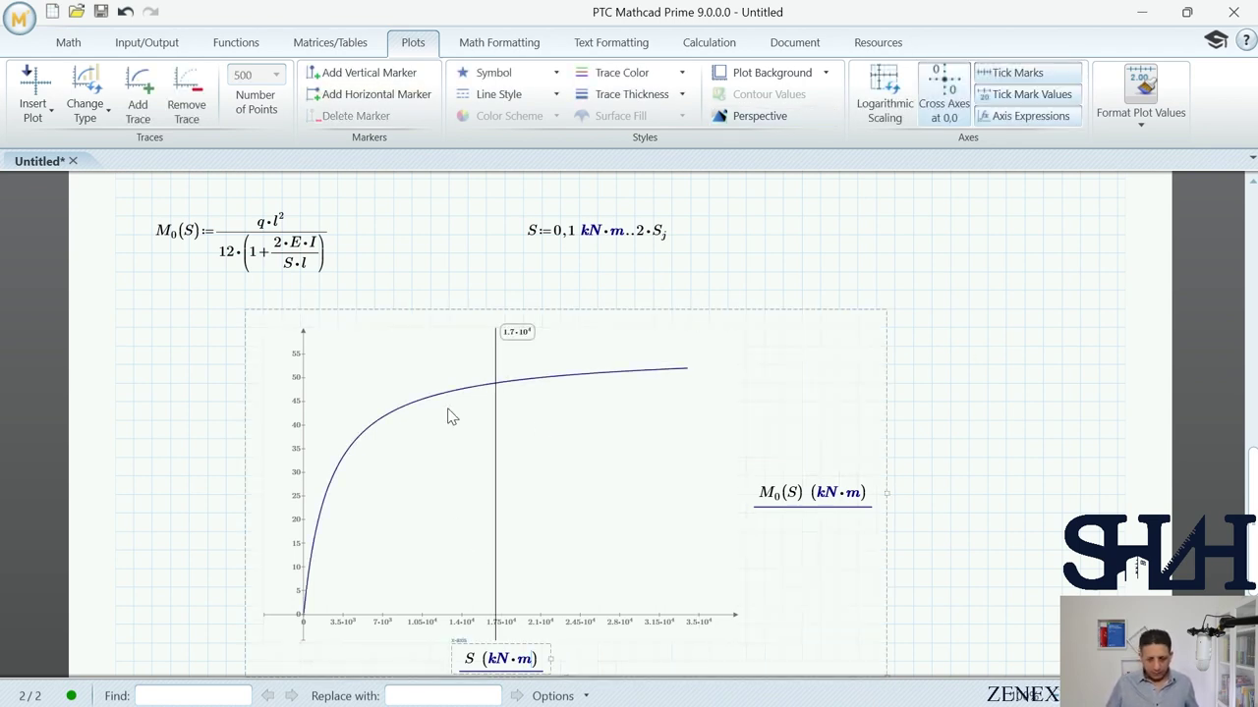
pyautogui.click(335, 94)
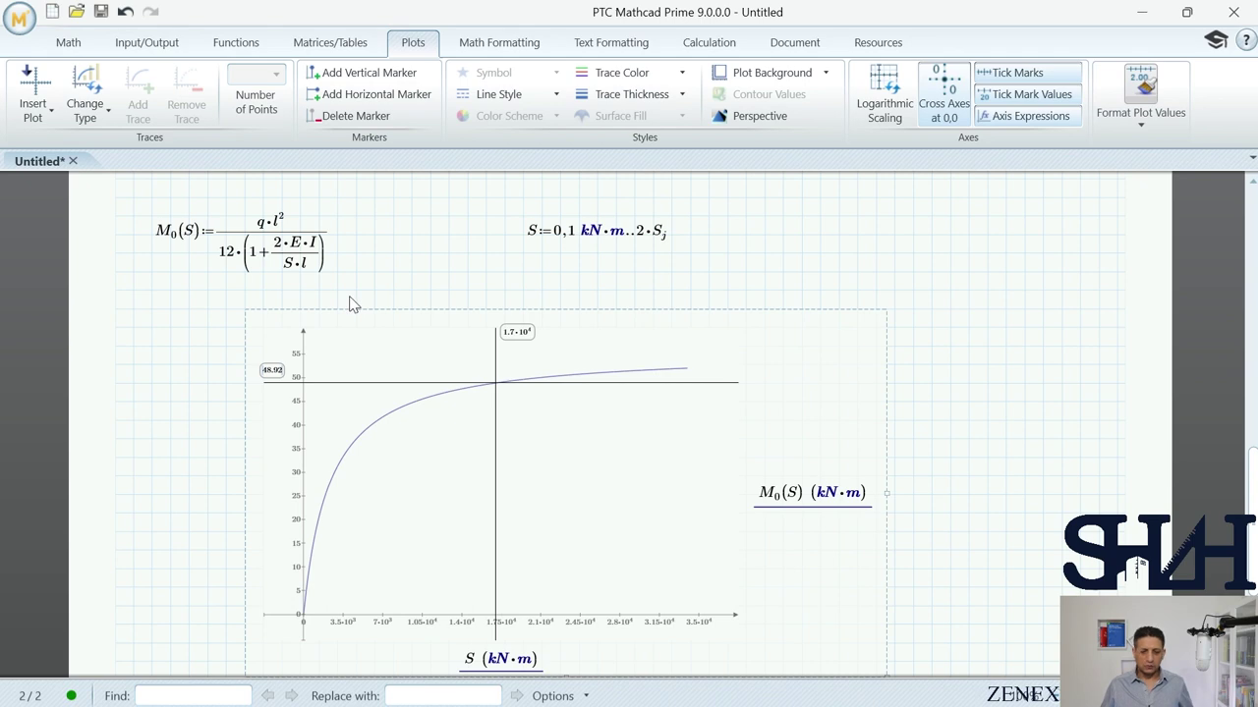
pyautogui.scroll(2, 446, 293)
pyautogui.scroll(-2, 446, 293)
pyautogui.scroll(-2, 446, 300)
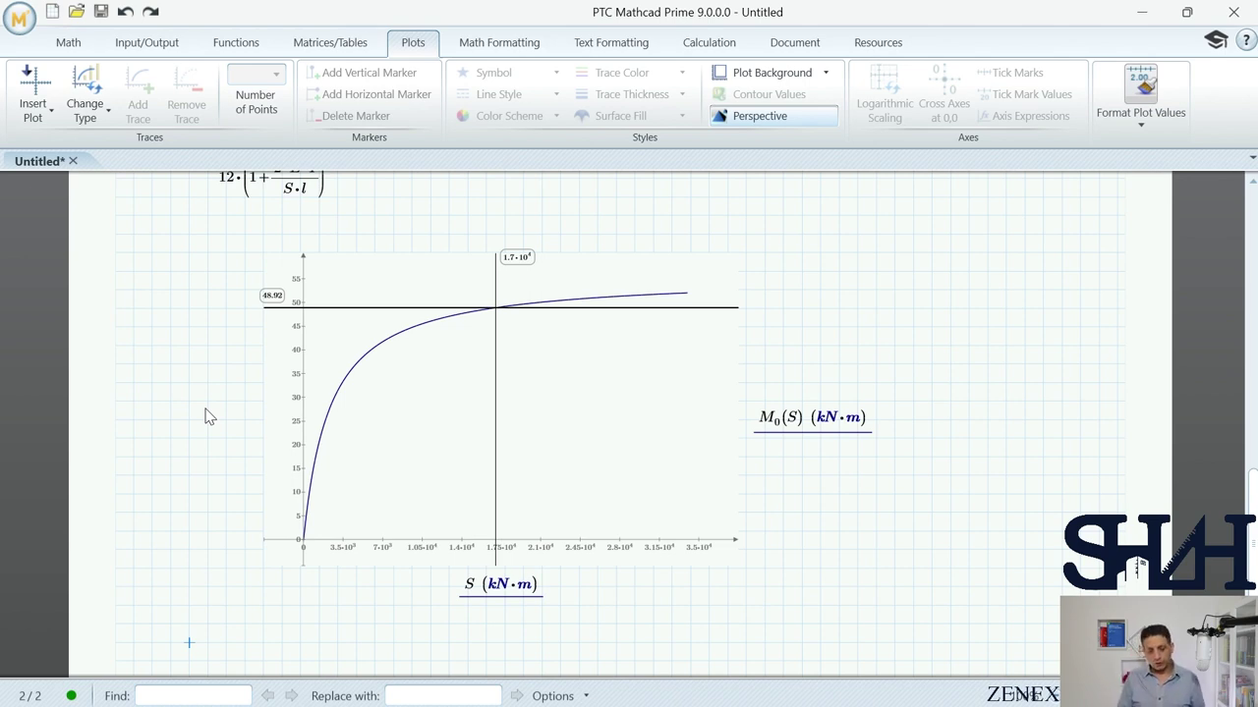
pyautogui.scroll(3, 265, 433)
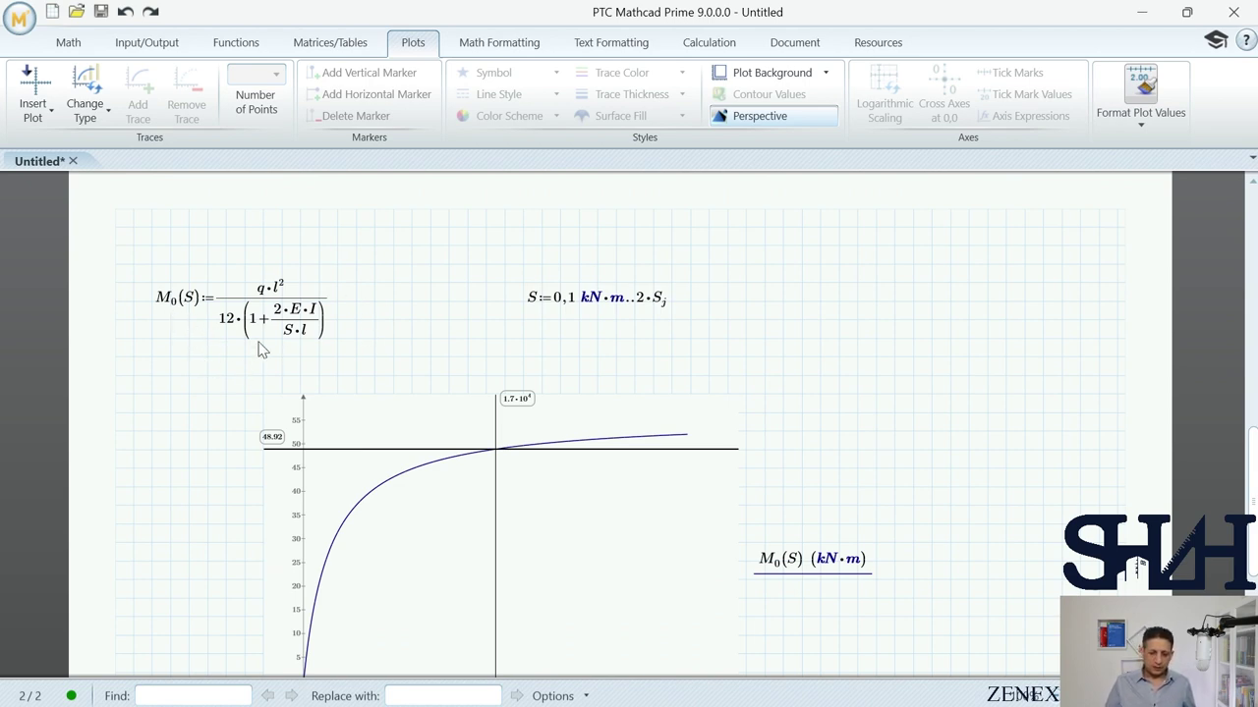
pyautogui.scroll(8, 298, 393)
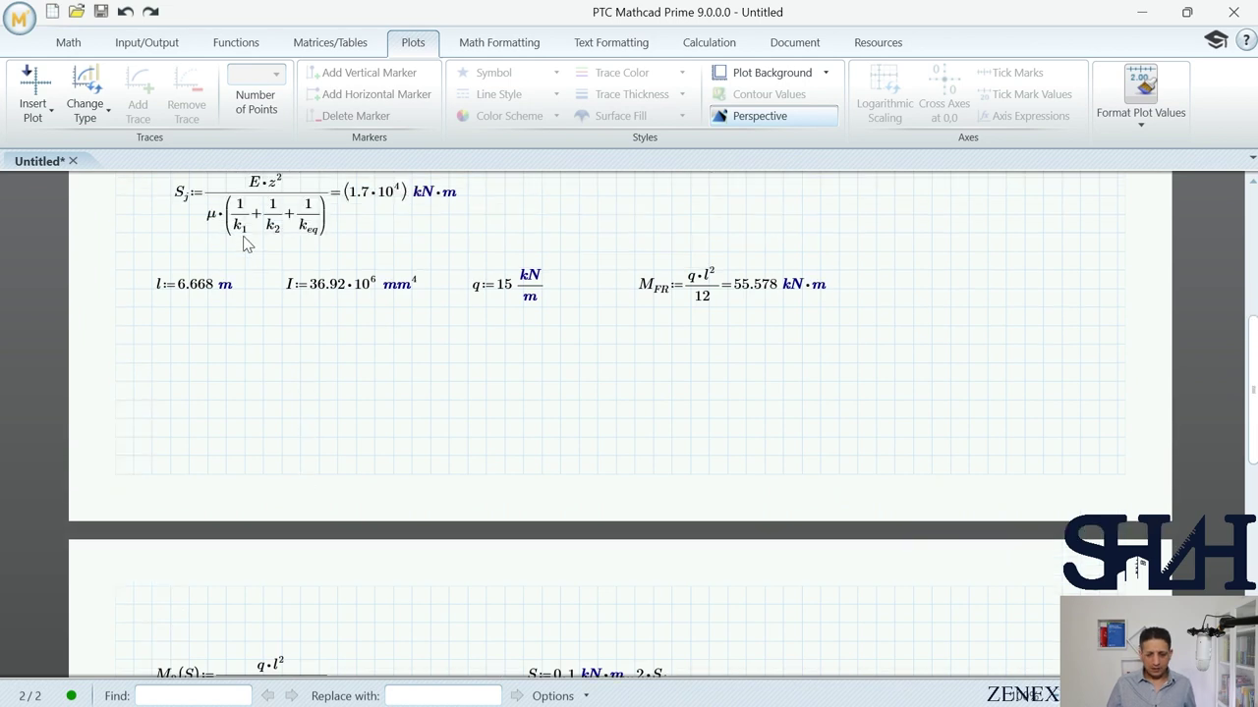
pyautogui.scroll(-7, 247, 287)
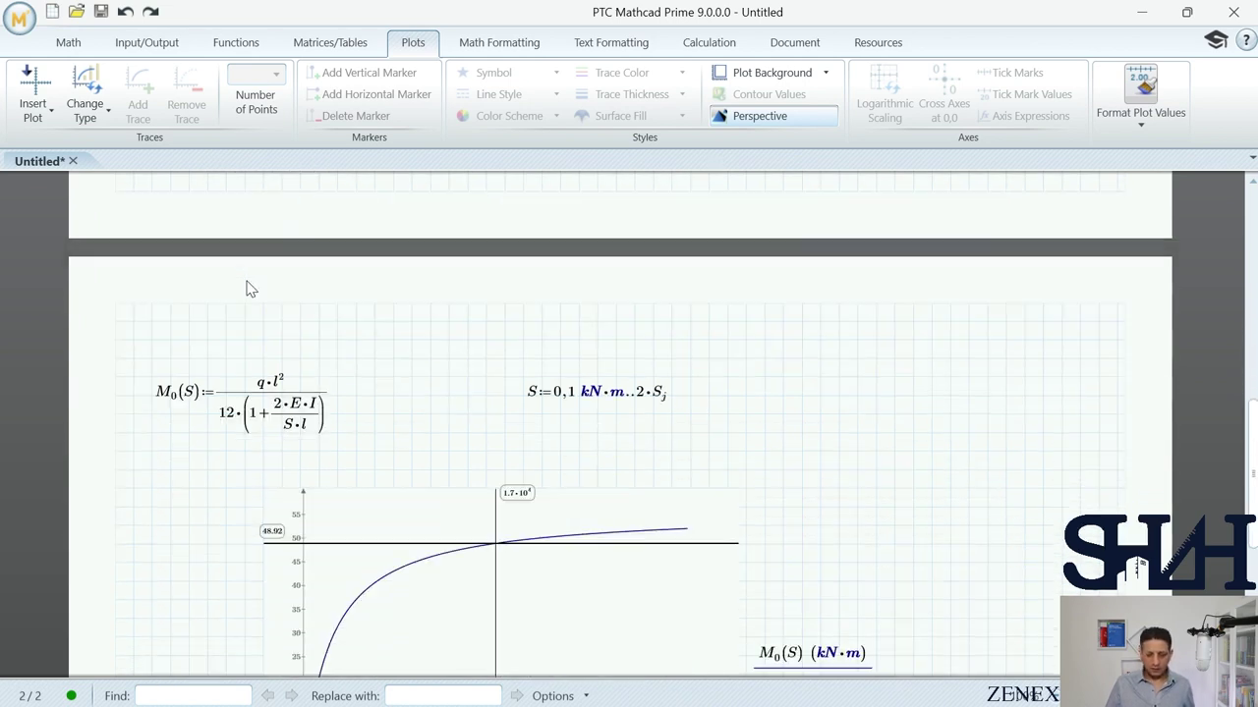
pyautogui.scroll(5, 390, 304)
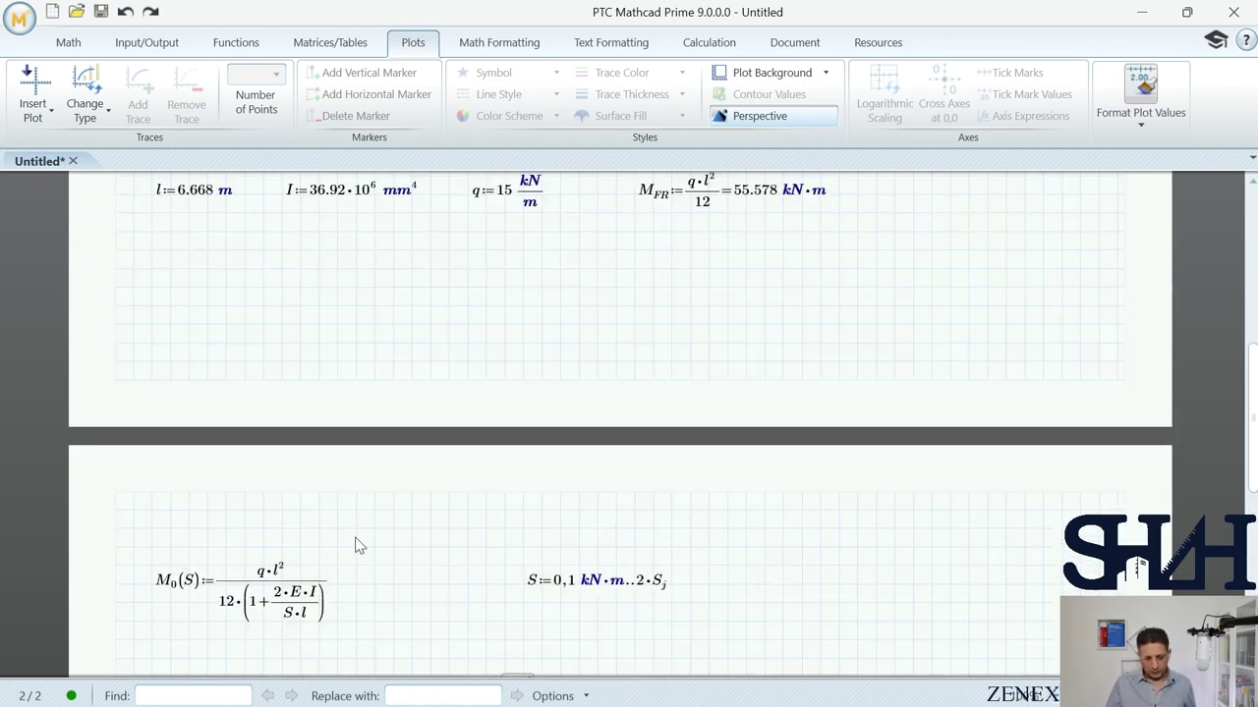
pyautogui.moveTo(315, 586); pyautogui.dragTo(250, 650)
# Step: Cut M0(S) from page 2 and paste it on page 1 below the l, I, q row
pyautogui.hotkey('ctrl', 'x')
pyautogui.scroll(2, 206, 472)
pyautogui.click(157, 324)
pyautogui.hotkey('ctrl', 'v')
# Step: Define M_Ed := M0(S_j) beside M0(S), evaluating to 48.89 kN·m
pyautogui.scroll(4, 397, 557)
pyautogui.scroll(1, 401, 557)
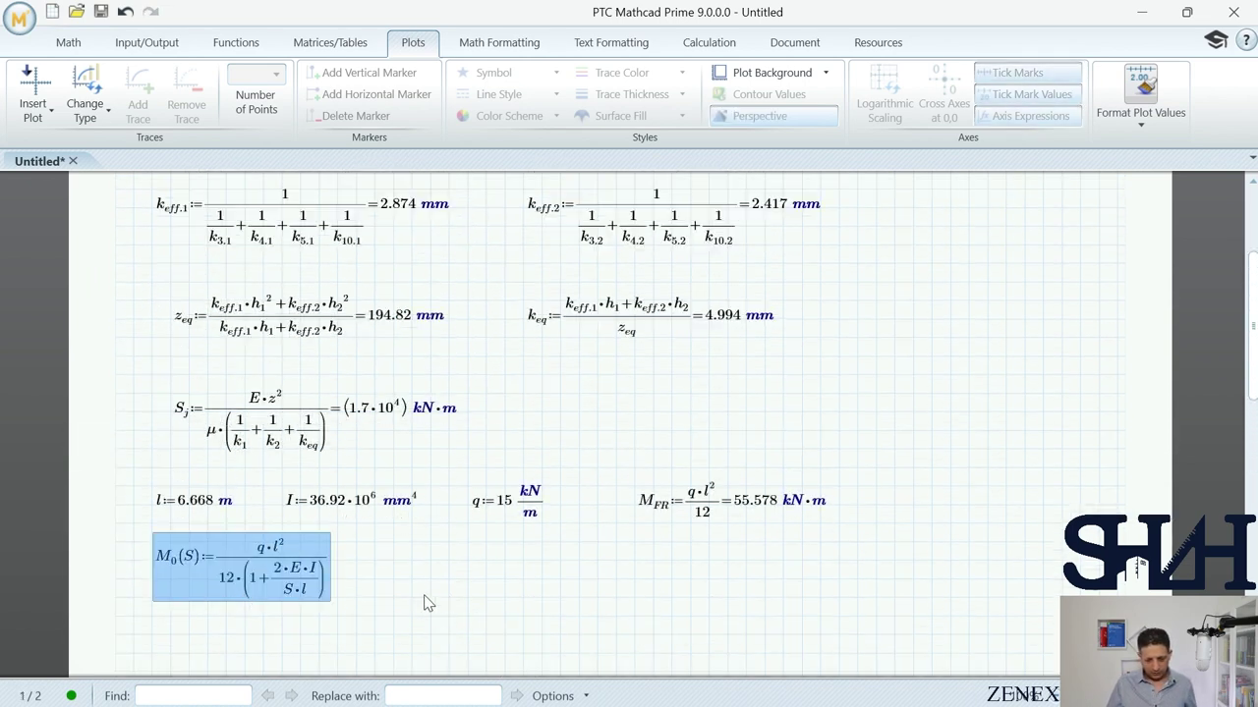
pyautogui.click(438, 579)
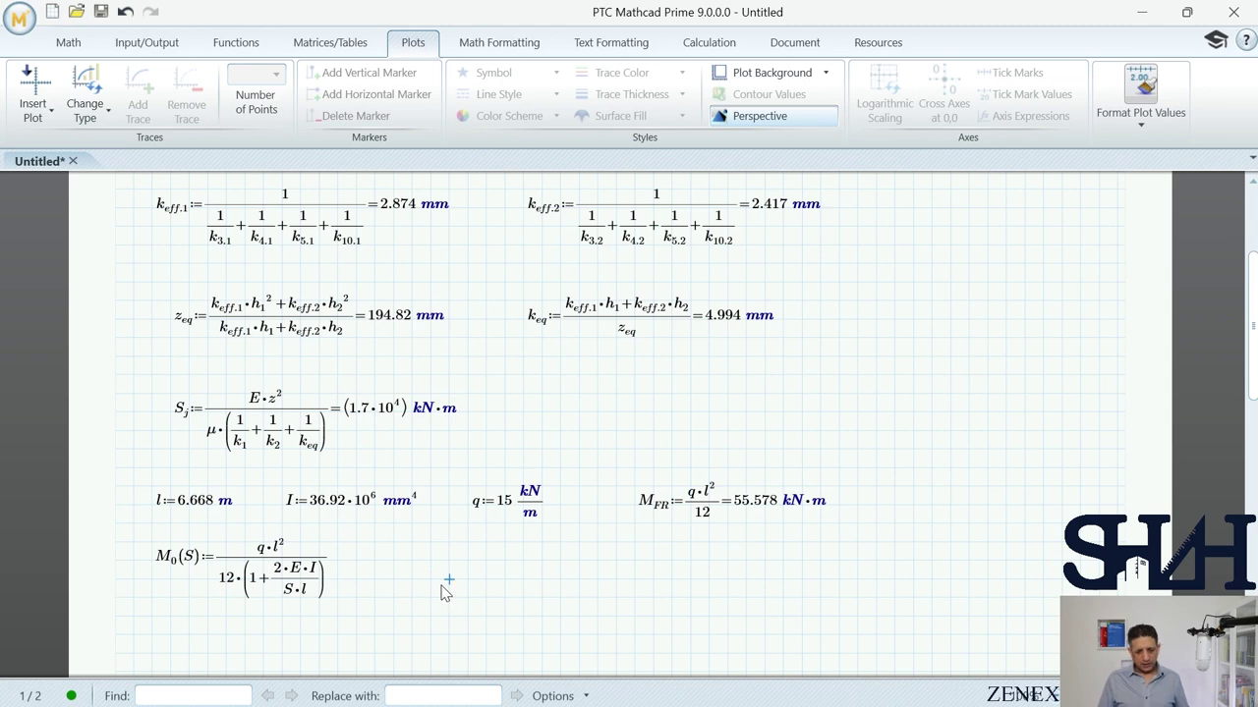
pyautogui.write('M.Ed:')
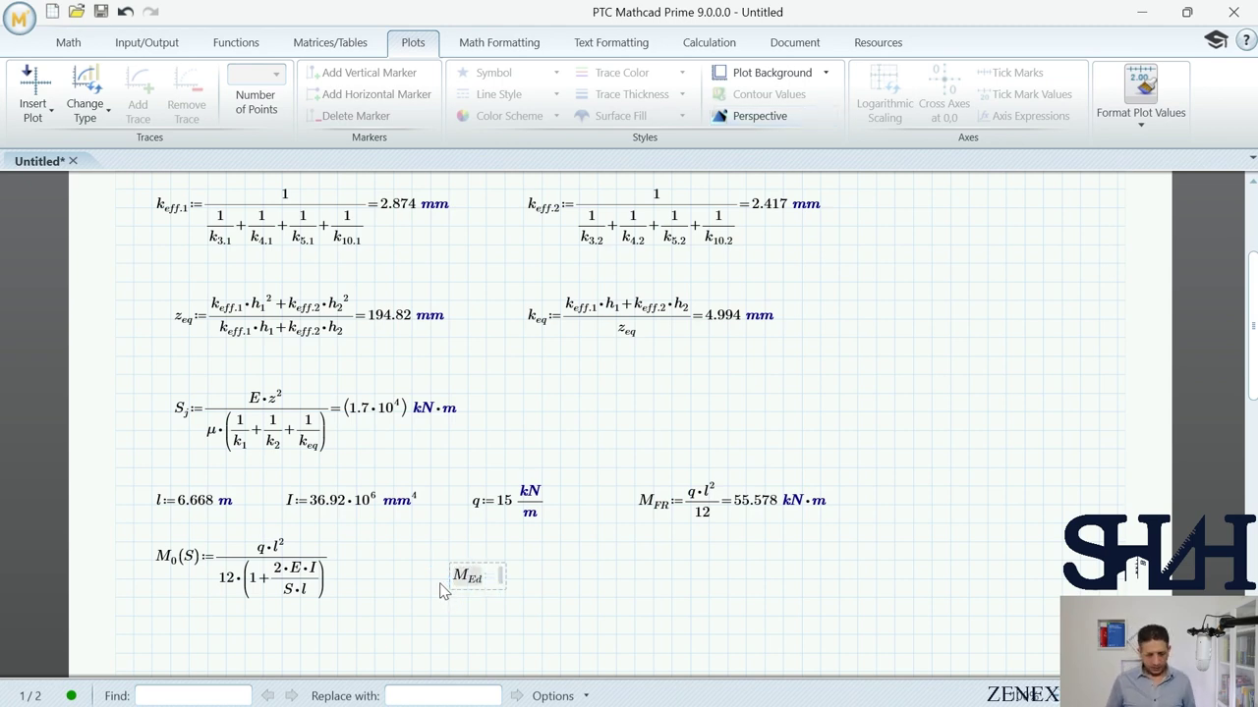
pyautogui.write('M.0(S')
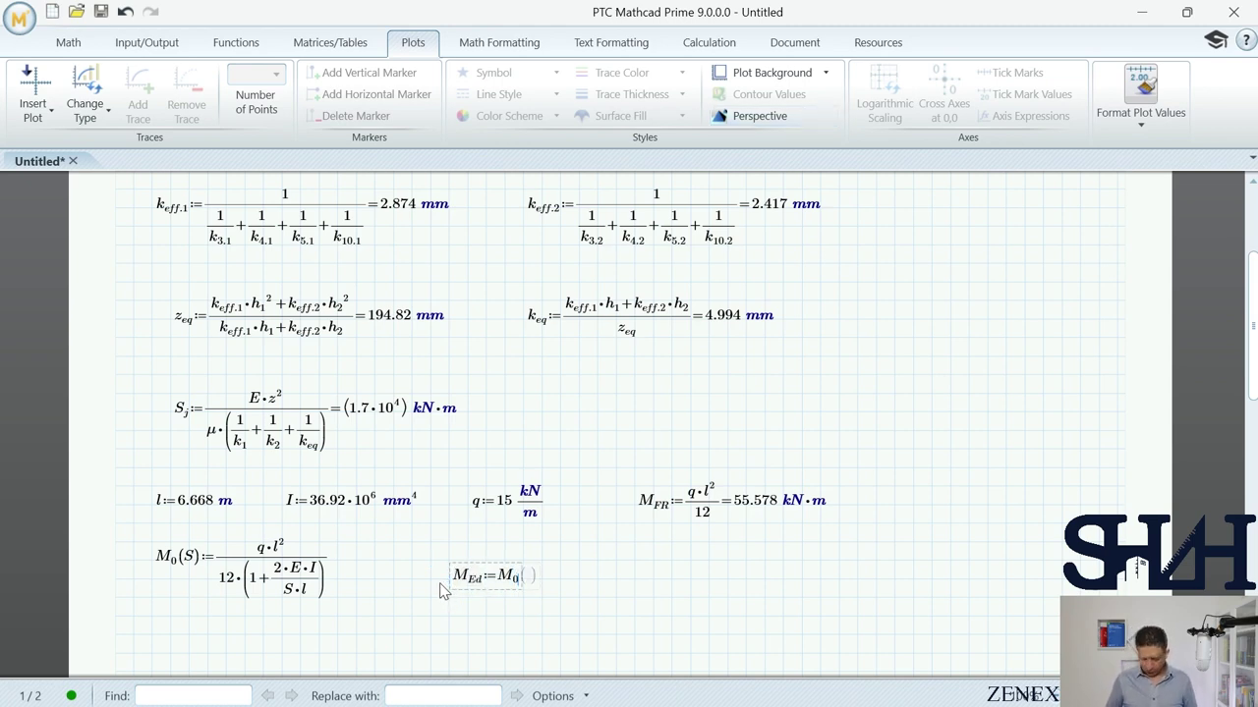
pyautogui.write('=')
pyautogui.click(763, 582)
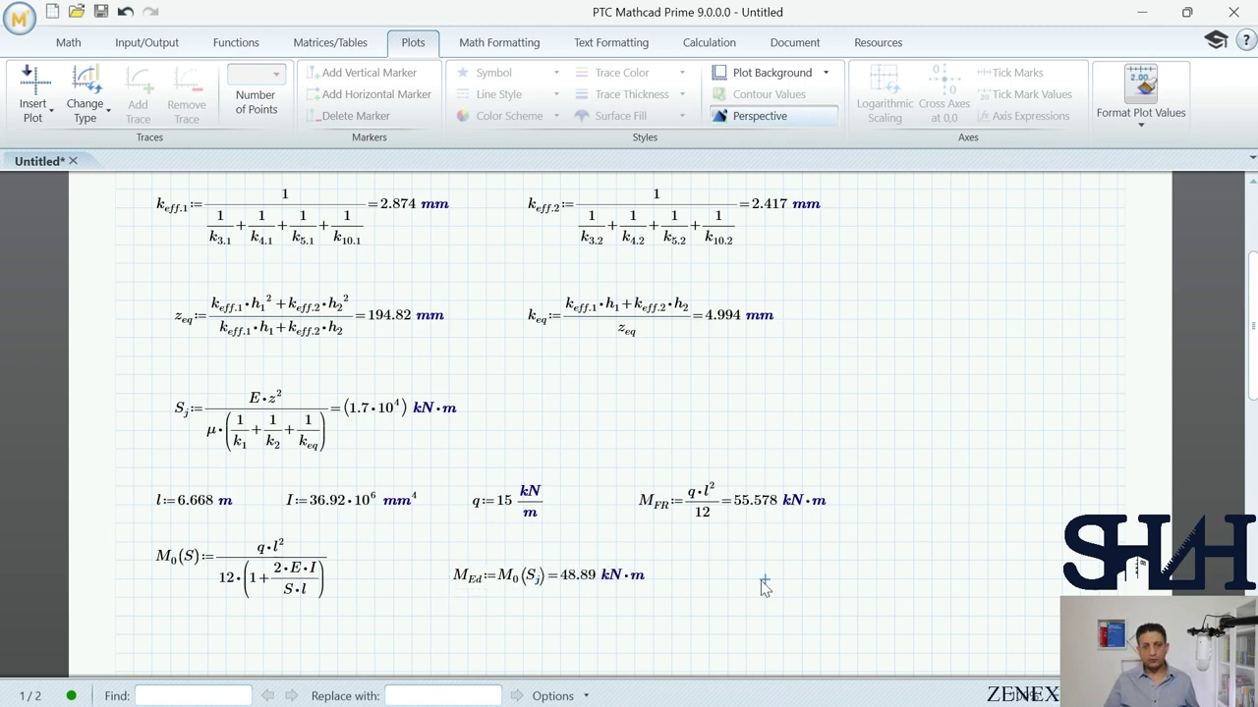
# Step: Define θ0 := M_Ed/S_j below M_Ed and display the result in degrees
pyautogui.scroll(-2, 737, 584)
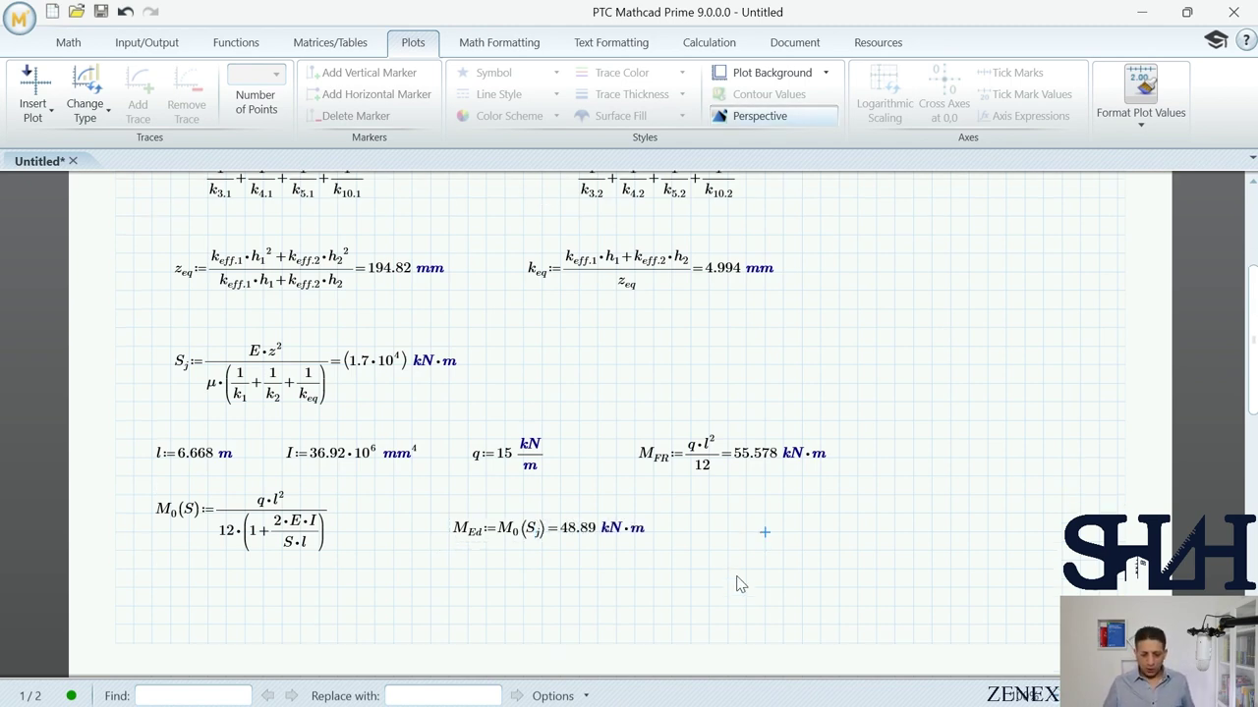
pyautogui.click(458, 548)
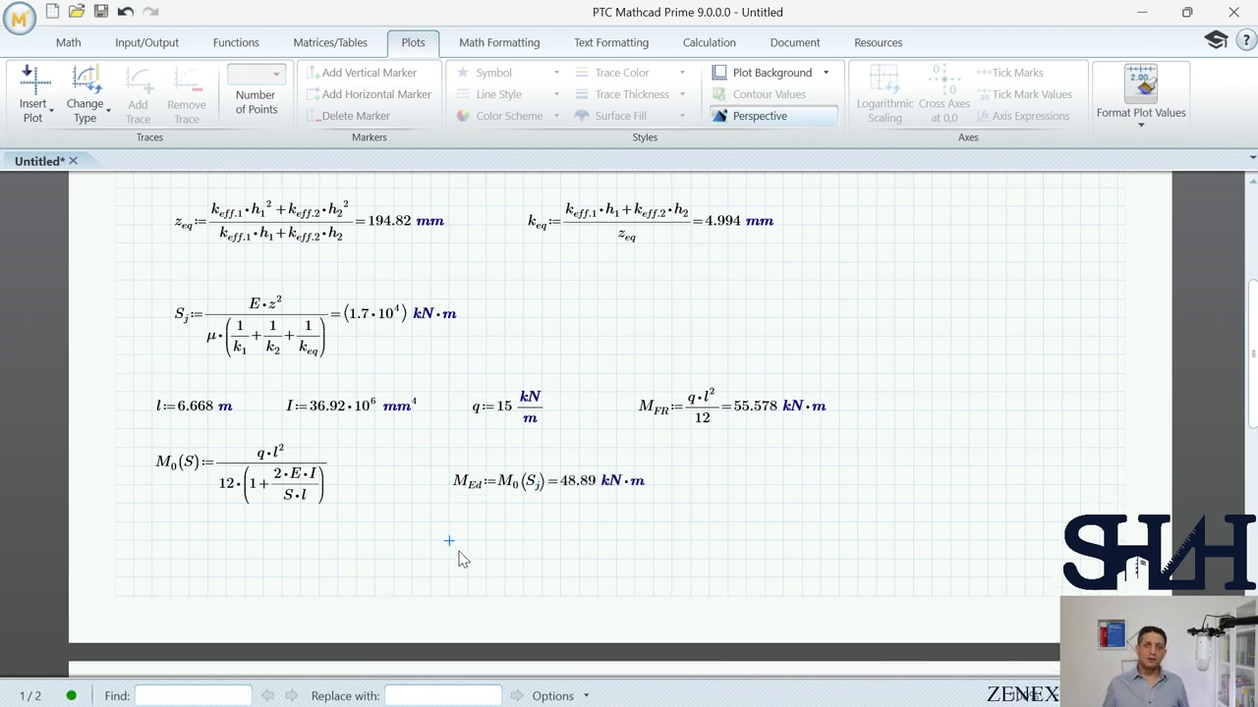
pyautogui.write('q')
pyautogui.hotkey('ctrl', 'g')
pyautogui.write('.0:')
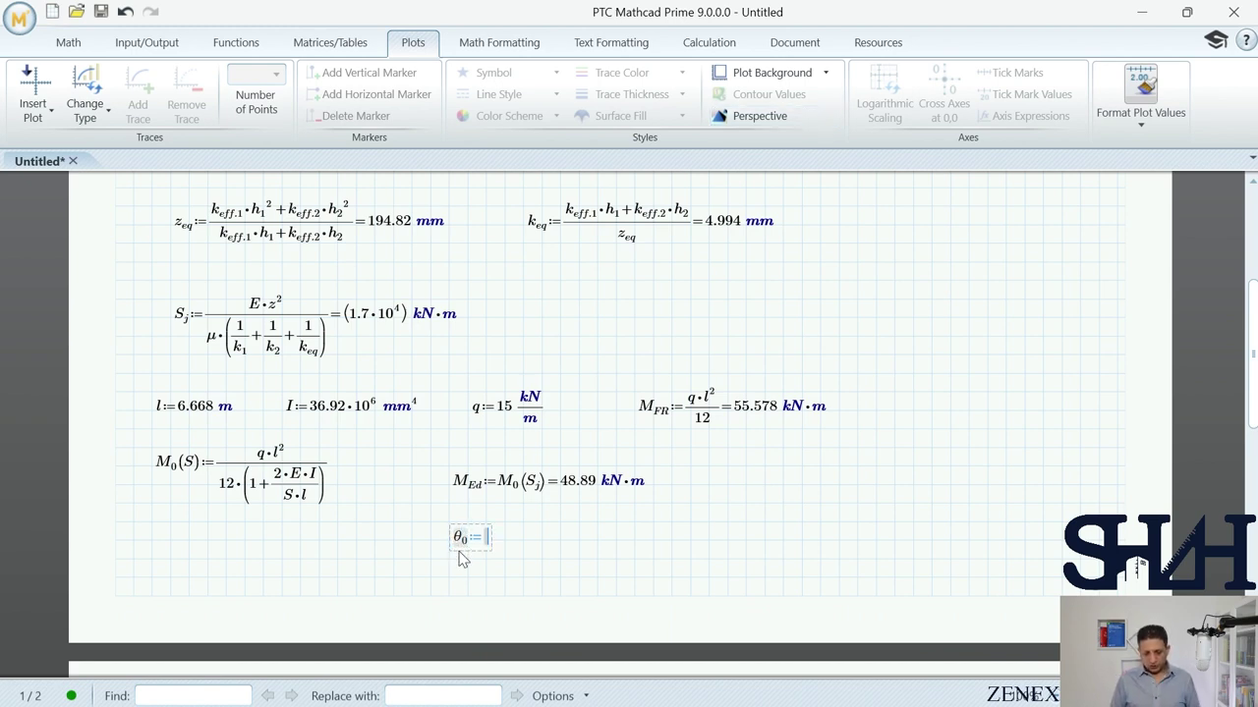
pyautogui.write('M')
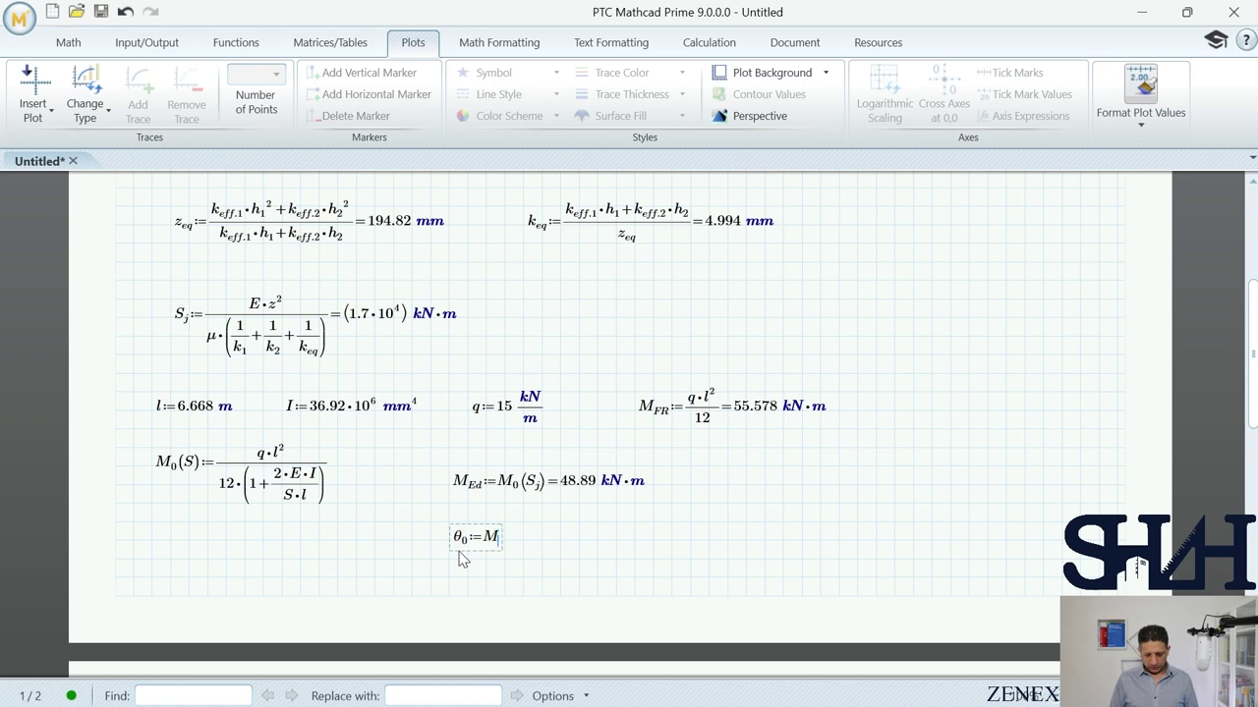
pyautogui.write('.Ed/S.j=')
pyautogui.click(69, 45)
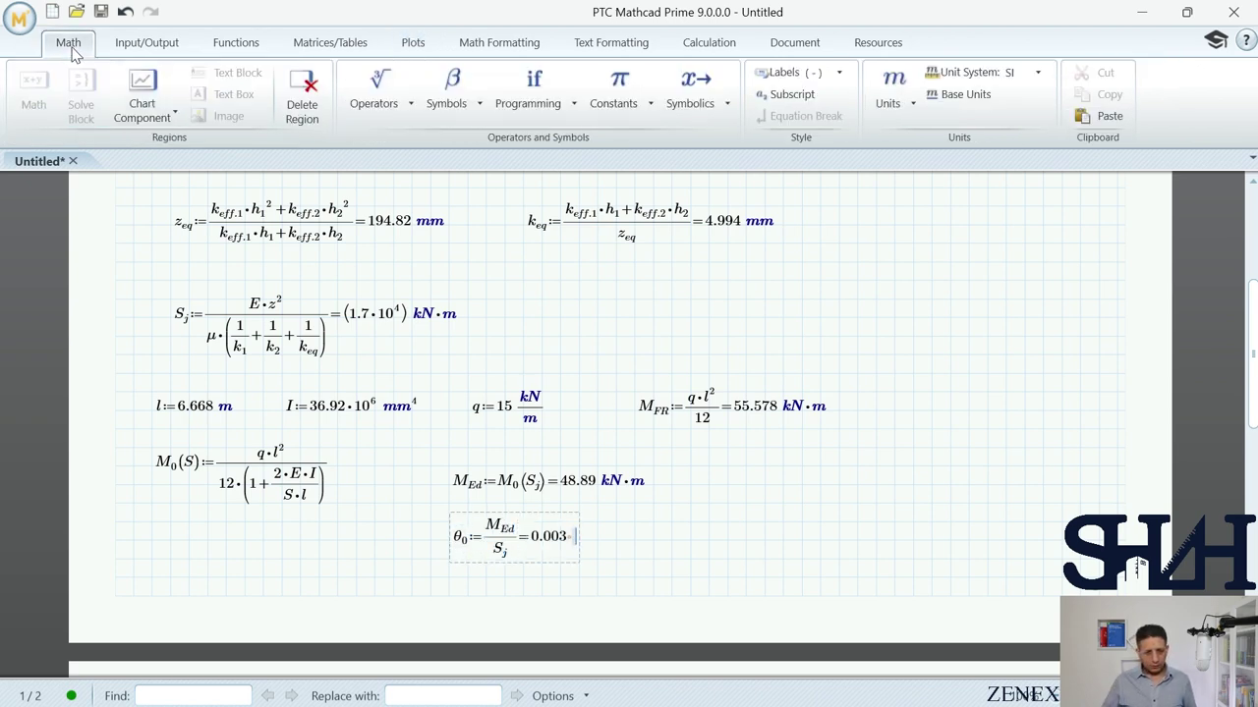
pyautogui.click(893, 90)
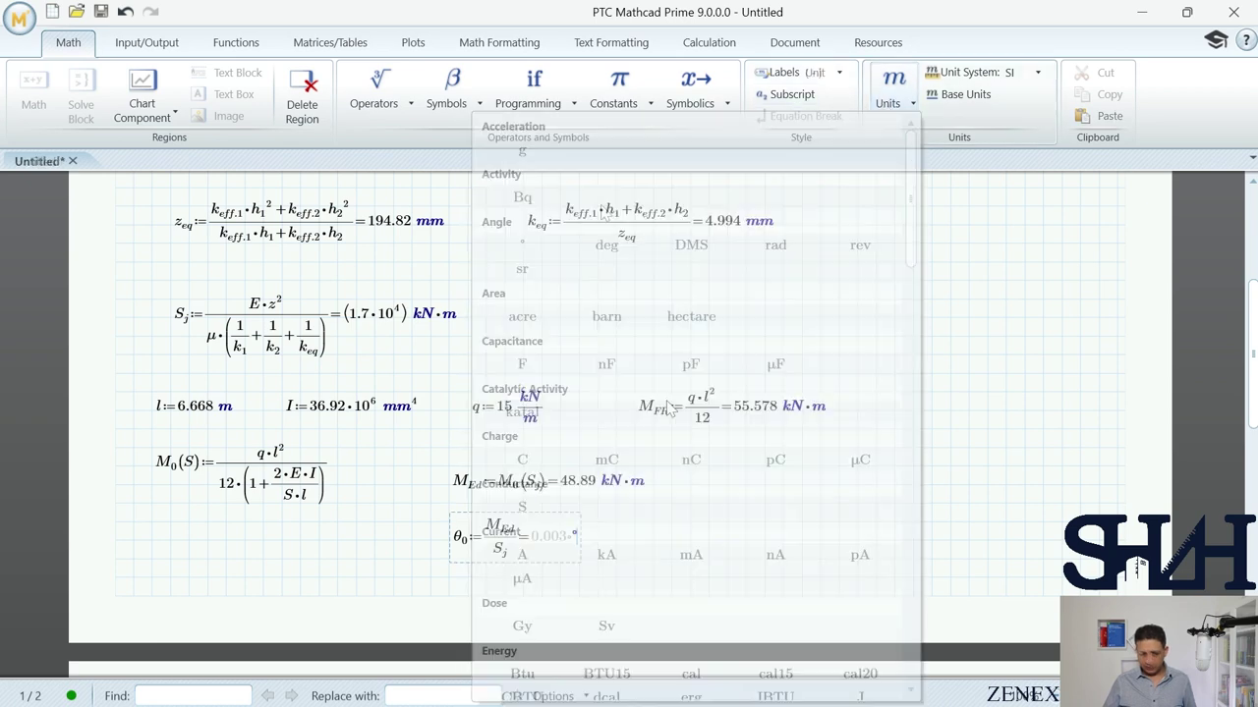
pyautogui.click(744, 525)
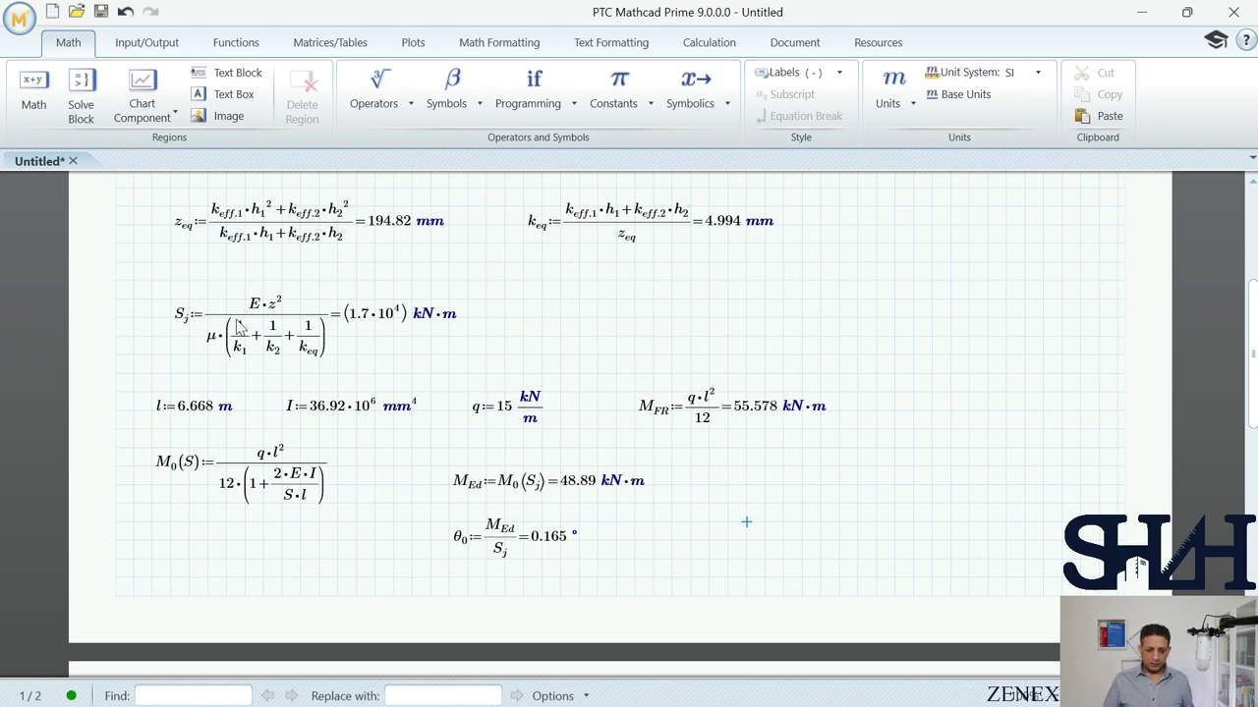
# Step: Move μ:=1 down beside the k_eq row and insert an Area region at the top of page 1
pyautogui.scroll(1, 612, 420)
pyautogui.scroll(3, 613, 421)
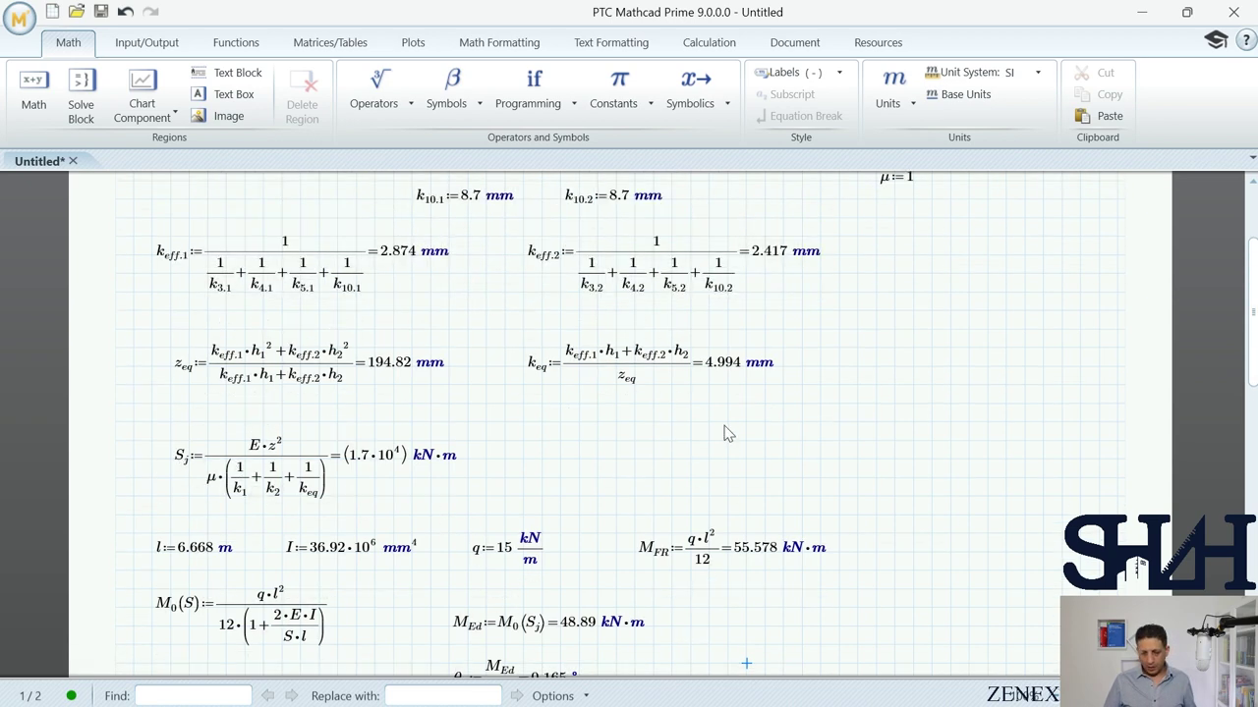
pyautogui.scroll(-2, 727, 433)
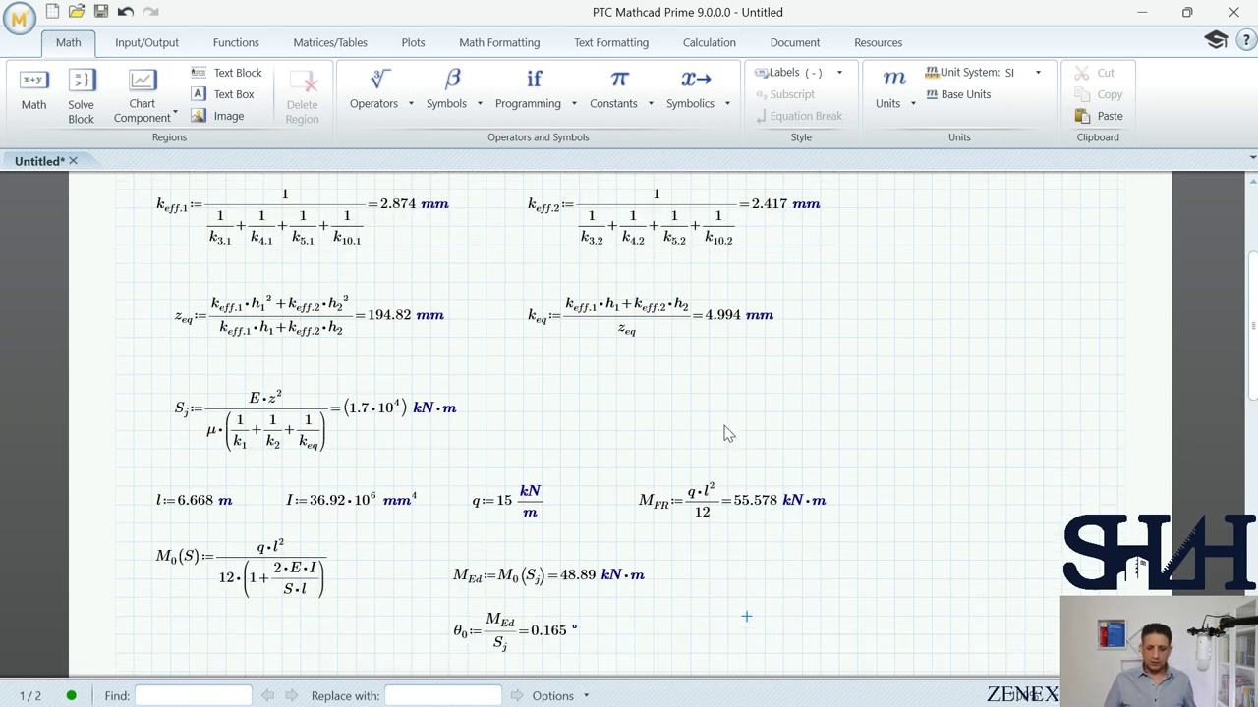
pyautogui.scroll(5, 717, 463)
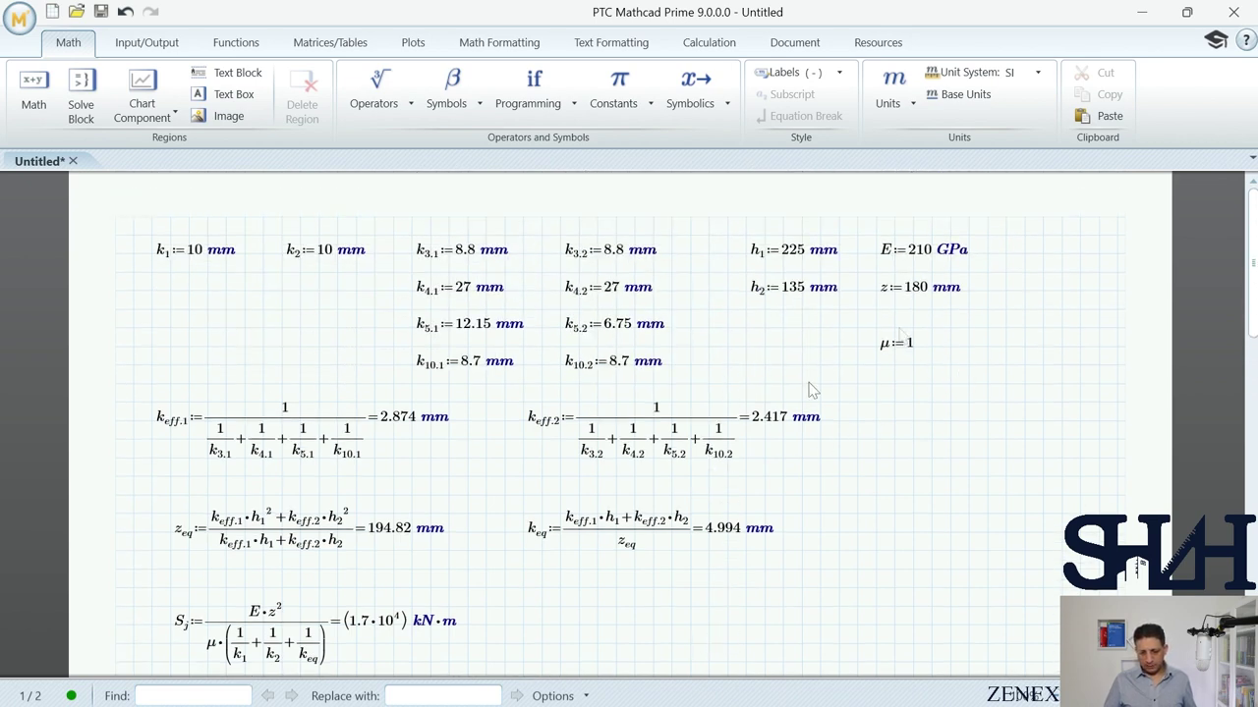
pyautogui.moveTo(894, 346); pyautogui.dragTo(882, 587)
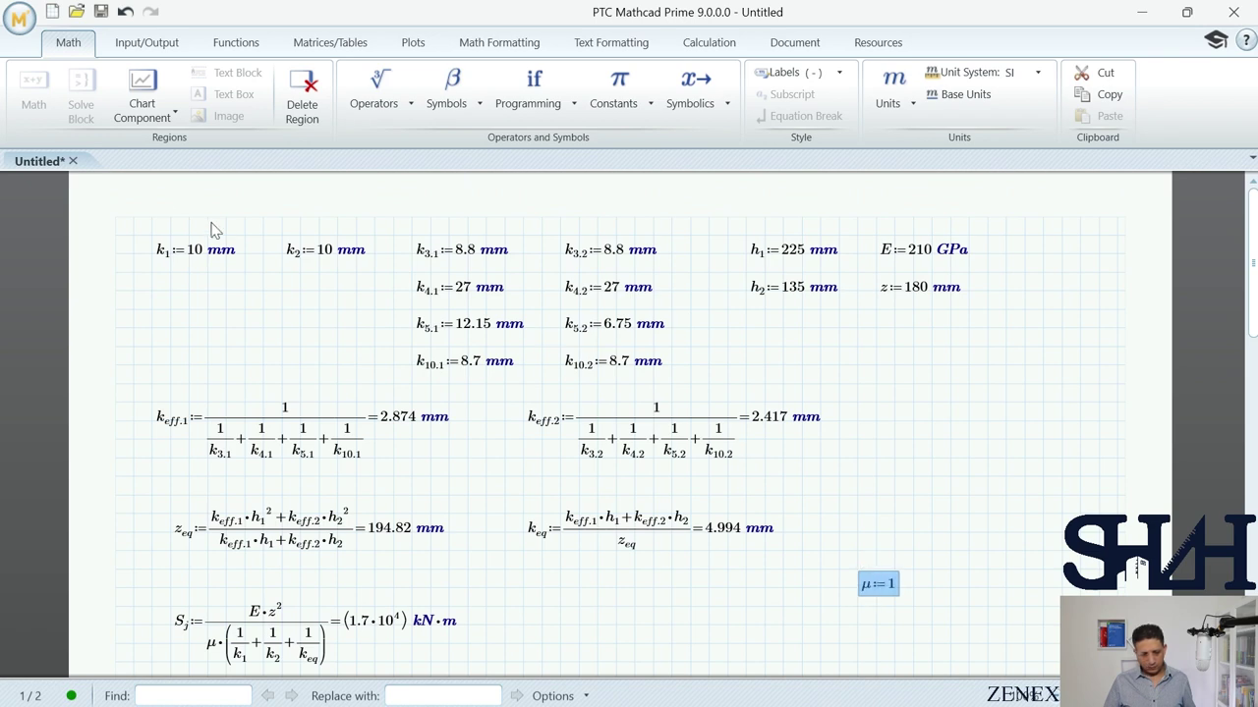
pyautogui.click(115, 236)
pyautogui.click(794, 42)
pyautogui.click(21, 94)
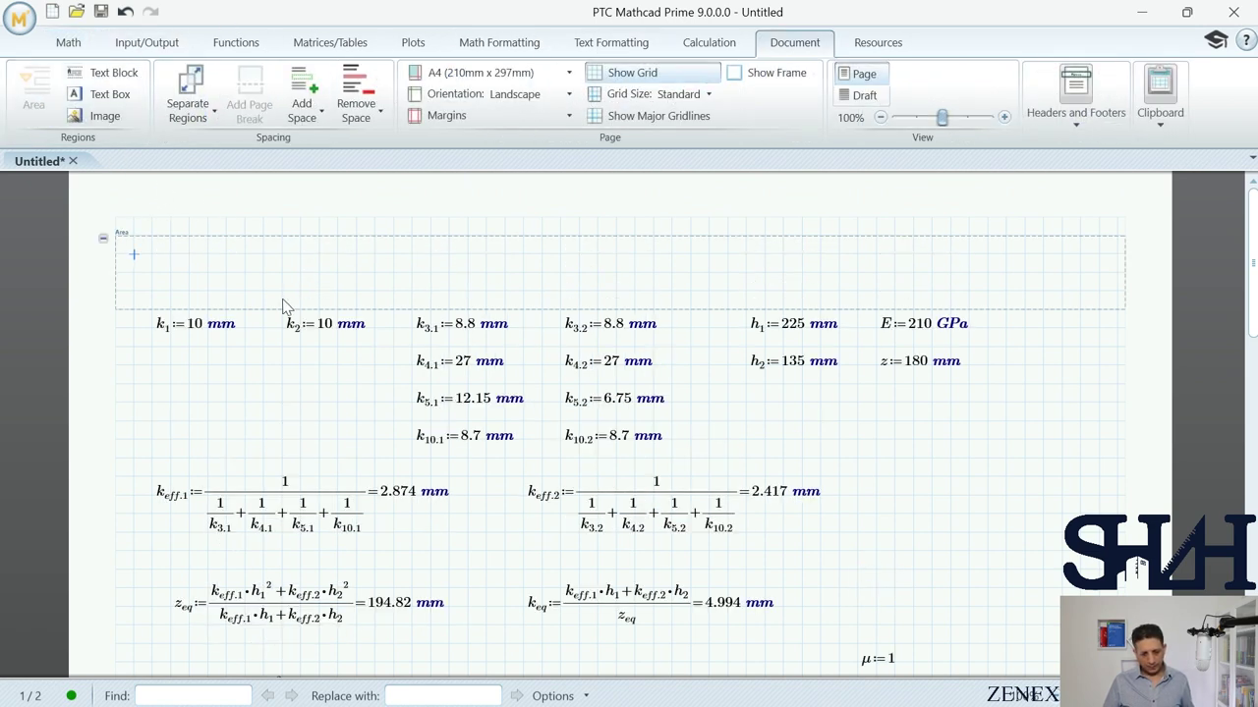
# Step: Cut the k, h, E, z inputs and k_eff, z_eq, k_eq calculations into the area, collapse it, and close the gap
pyautogui.moveTo(1005, 329); pyautogui.dragTo(162, 599)
pyautogui.hotkey('ctrl', 'x')
pyautogui.click(134, 259)
pyautogui.hotkey('ctrl', 'v')
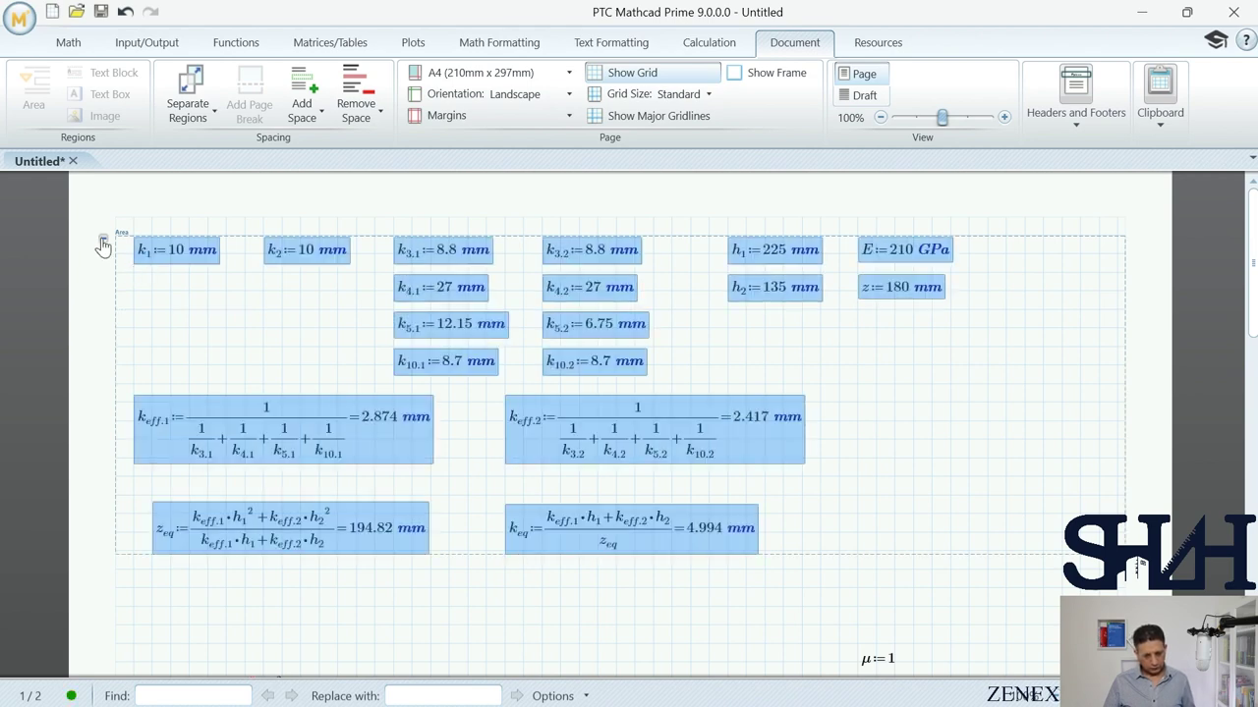
pyautogui.click(104, 240)
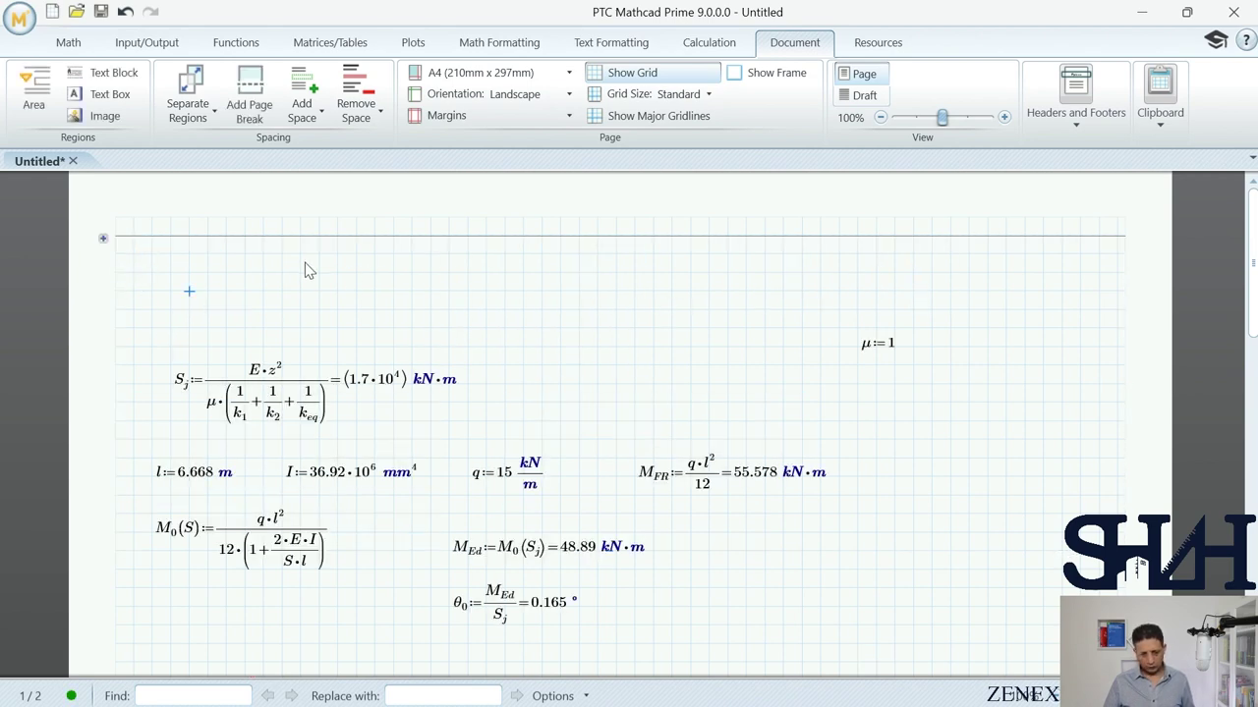
pyautogui.press('Delete')
pyautogui.press('Delete')
pyautogui.press('Delete')
pyautogui.press('Delete')
pyautogui.press('Delete')
pyautogui.press('Delete')
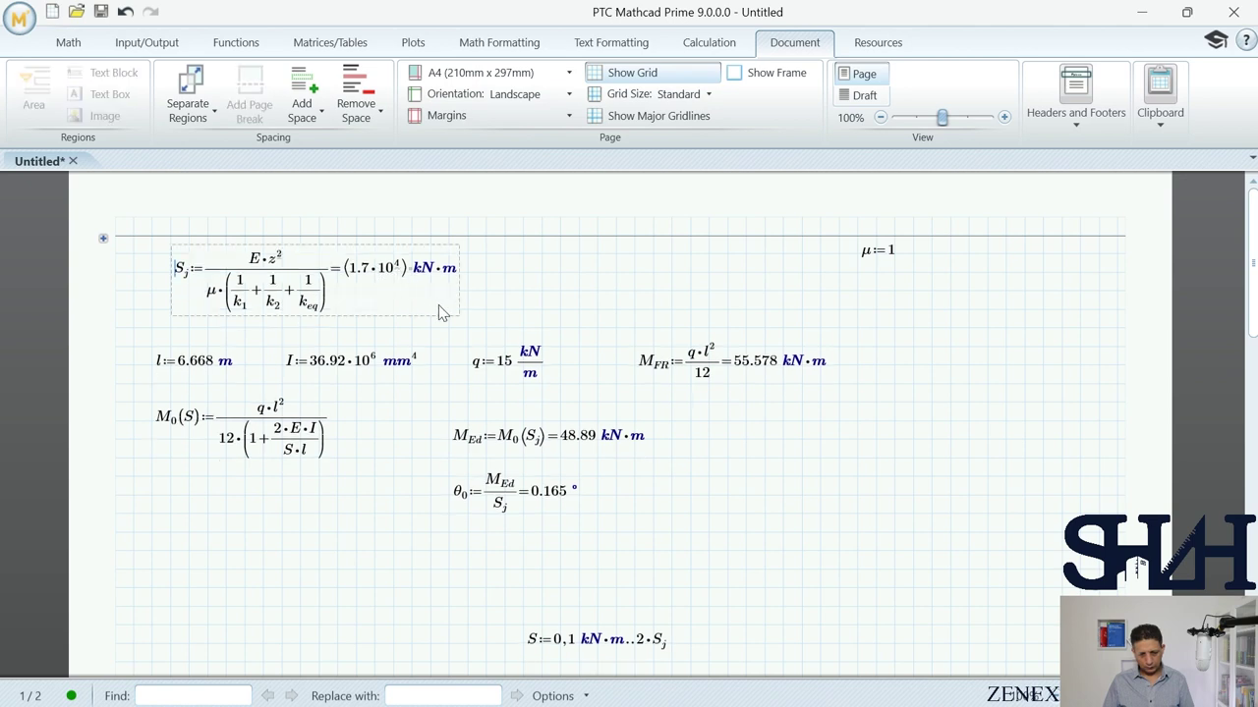
# Step: Move S_j below μ:=1, delete M_FR and the l and I definitions, then expand the area
pyautogui.moveTo(542, 271); pyautogui.dragTo(408, 297)
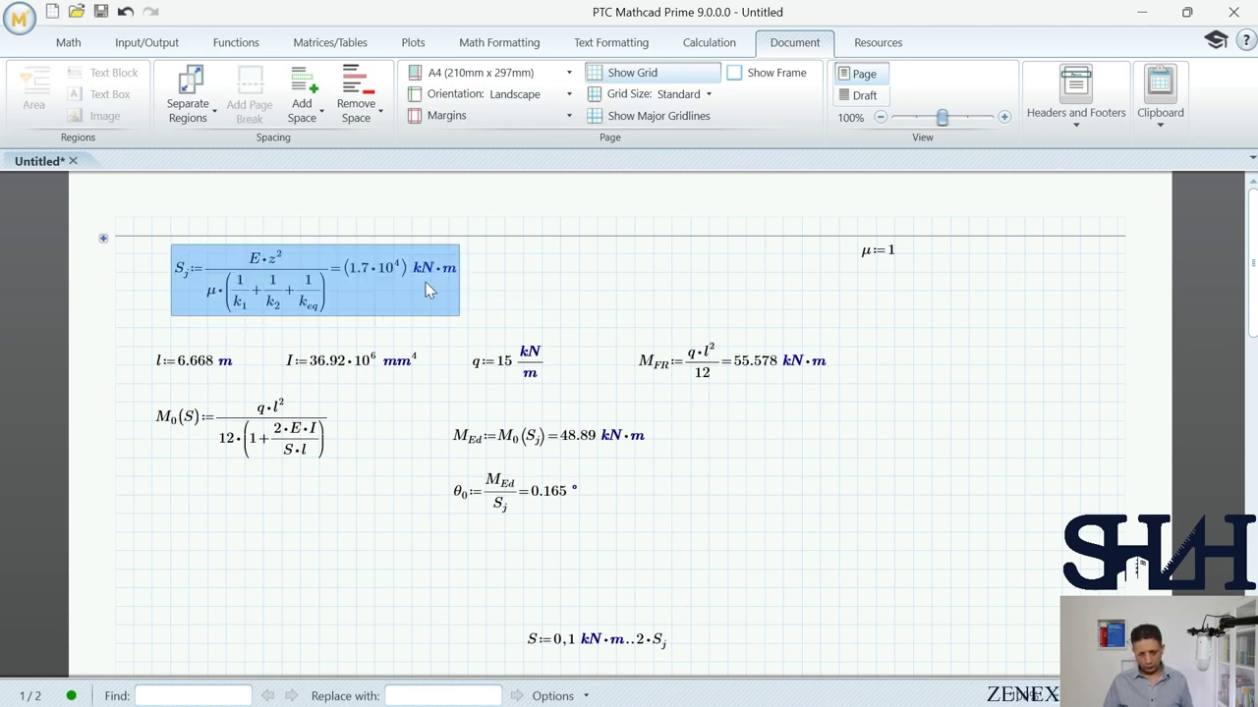
pyautogui.moveTo(469, 272); pyautogui.dragTo(1097, 295)
pyautogui.moveTo(850, 363); pyautogui.dragTo(147, 346)
pyautogui.press('Delete')
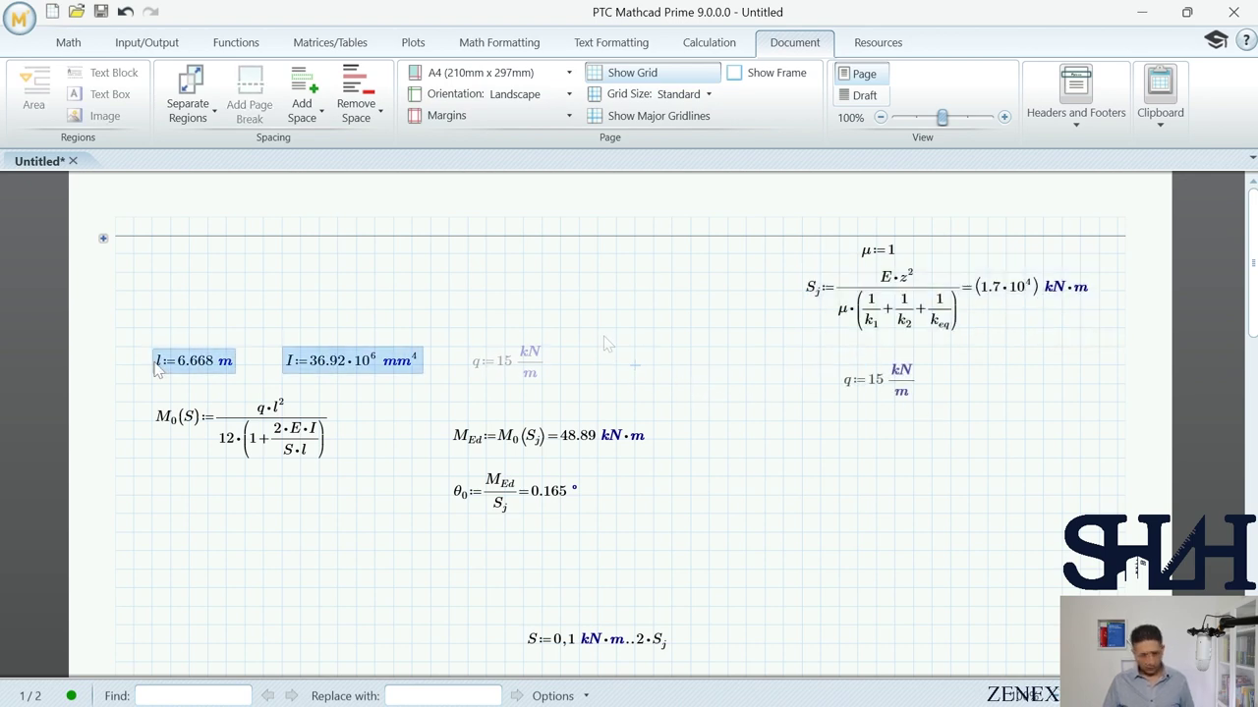
pyautogui.press('Delete')
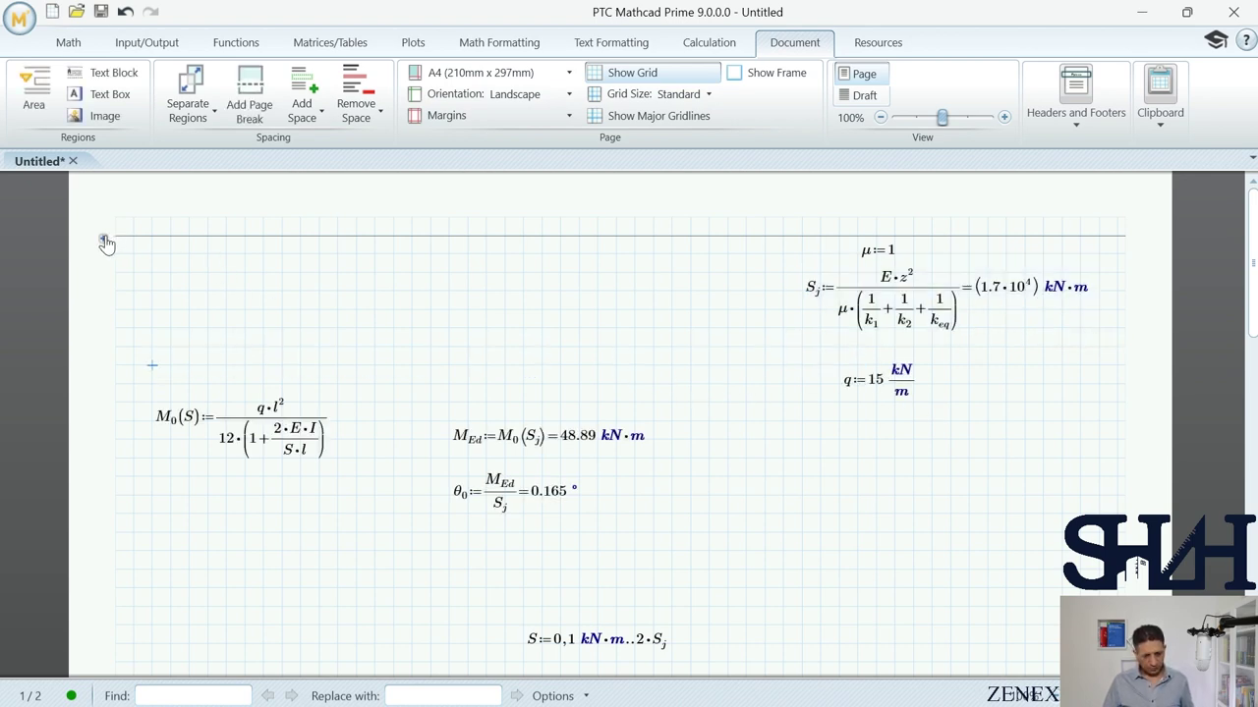
pyautogui.click(103, 237)
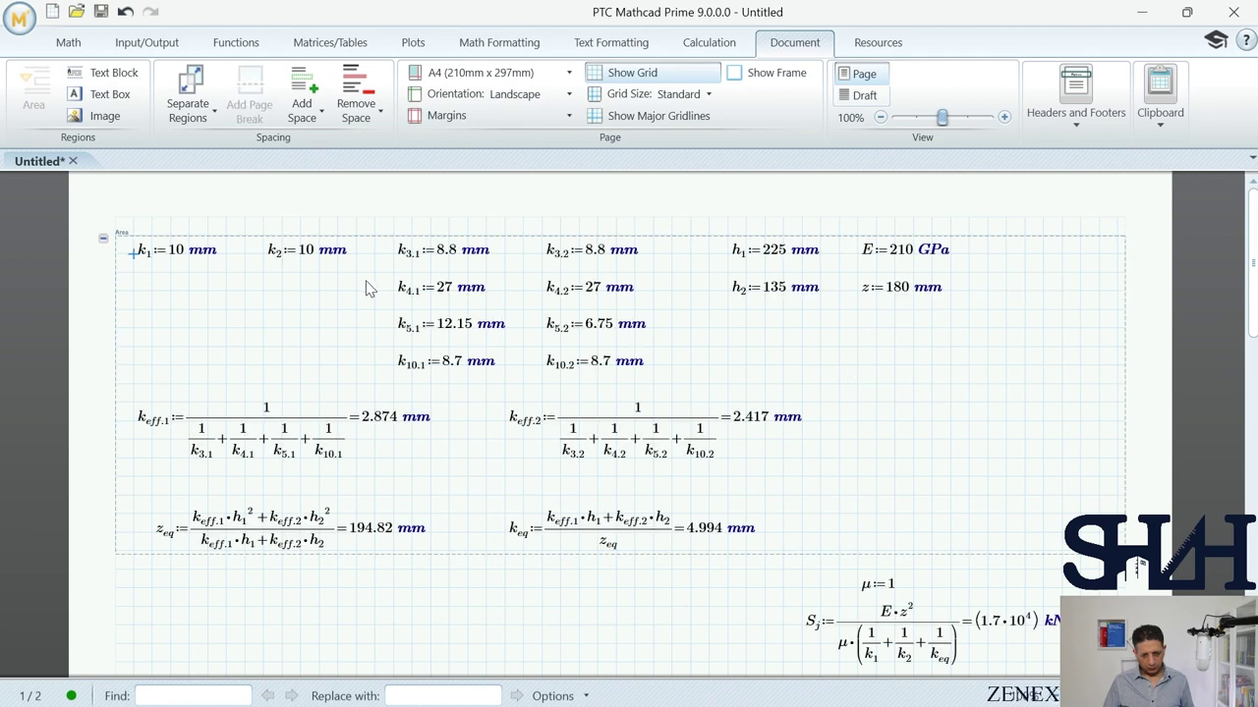
# Step: Paste the l and I definitions at the bottom of the inputs area, then collapse it
pyautogui.click(834, 531)
pyautogui.press('Return')
pyautogui.press('Return')
pyautogui.press('Return')
pyautogui.press('Return')
pyautogui.press('Return')
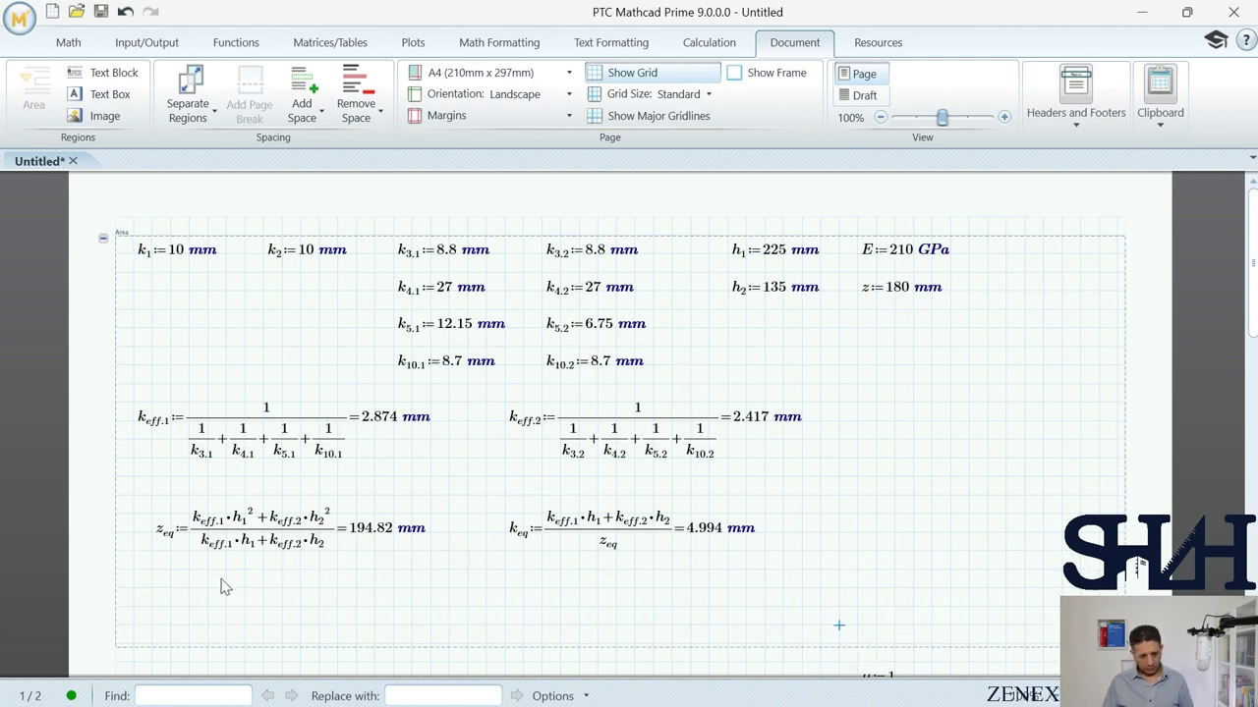
pyautogui.click(158, 610)
pyautogui.hotkey('ctrl', 'v')
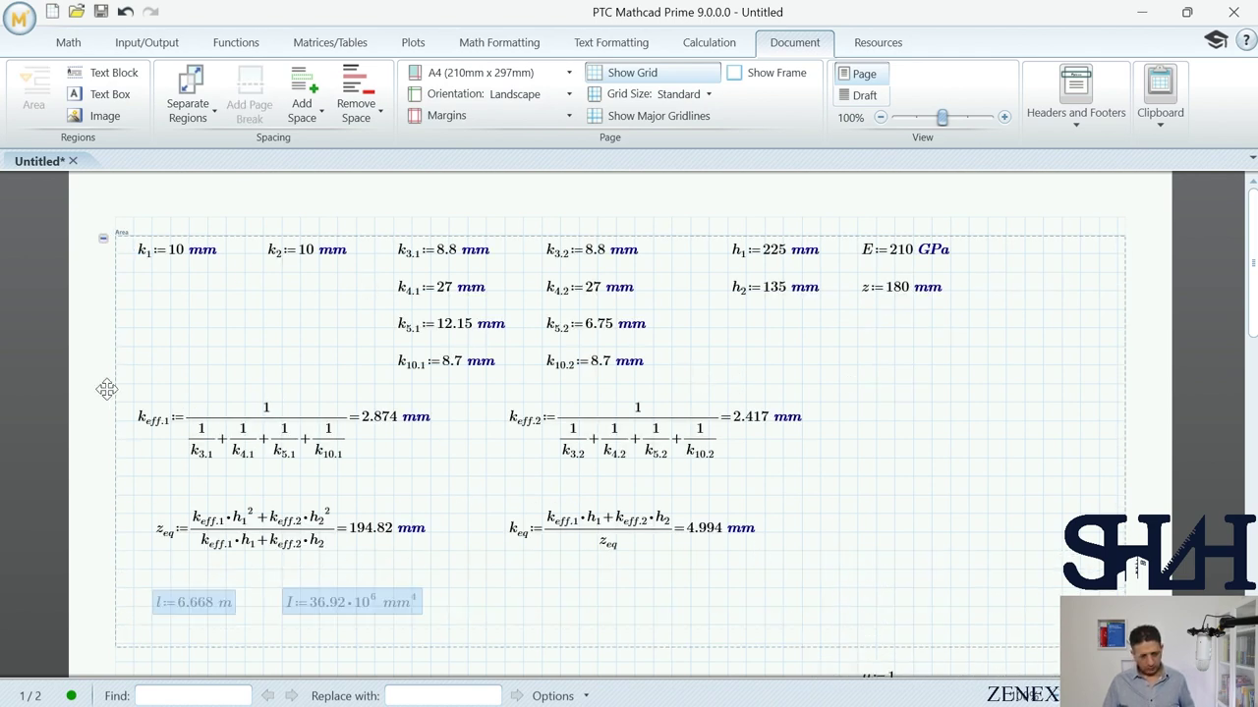
pyautogui.click(103, 238)
pyautogui.hotkey('ctrl', 'F1')
# Step: Stack S_j, M0(S), M_Ed and θ0 down the left, with q beside μ:=1
pyautogui.click(910, 193)
pyautogui.moveTo(909, 193); pyautogui.dragTo(251, 198)
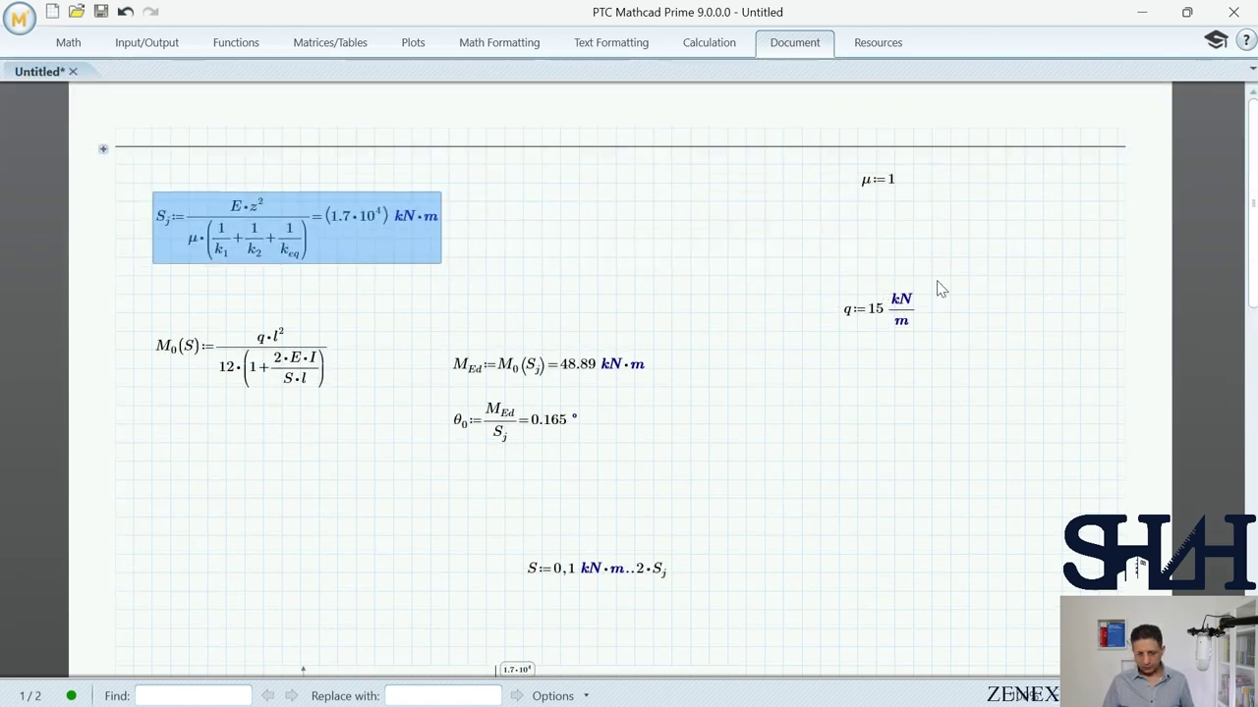
pyautogui.click(878, 302)
pyautogui.moveTo(879, 288); pyautogui.dragTo(1019, 163)
pyautogui.click(210, 317)
pyautogui.moveTo(210, 317); pyautogui.dragTo(207, 282)
pyautogui.moveTo(582, 329); pyautogui.dragTo(469, 443)
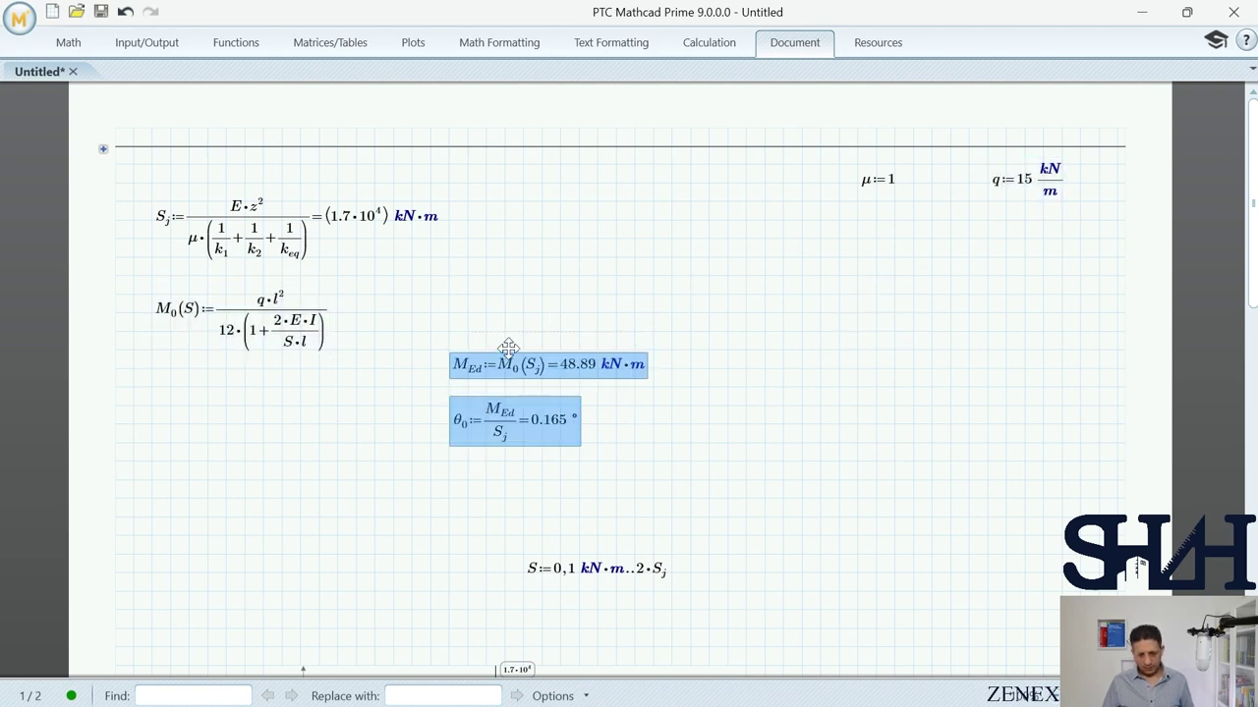
pyautogui.moveTo(508, 347); pyautogui.dragTo(187, 366)
pyautogui.click(450, 537)
pyautogui.scroll(-1, 455, 538)
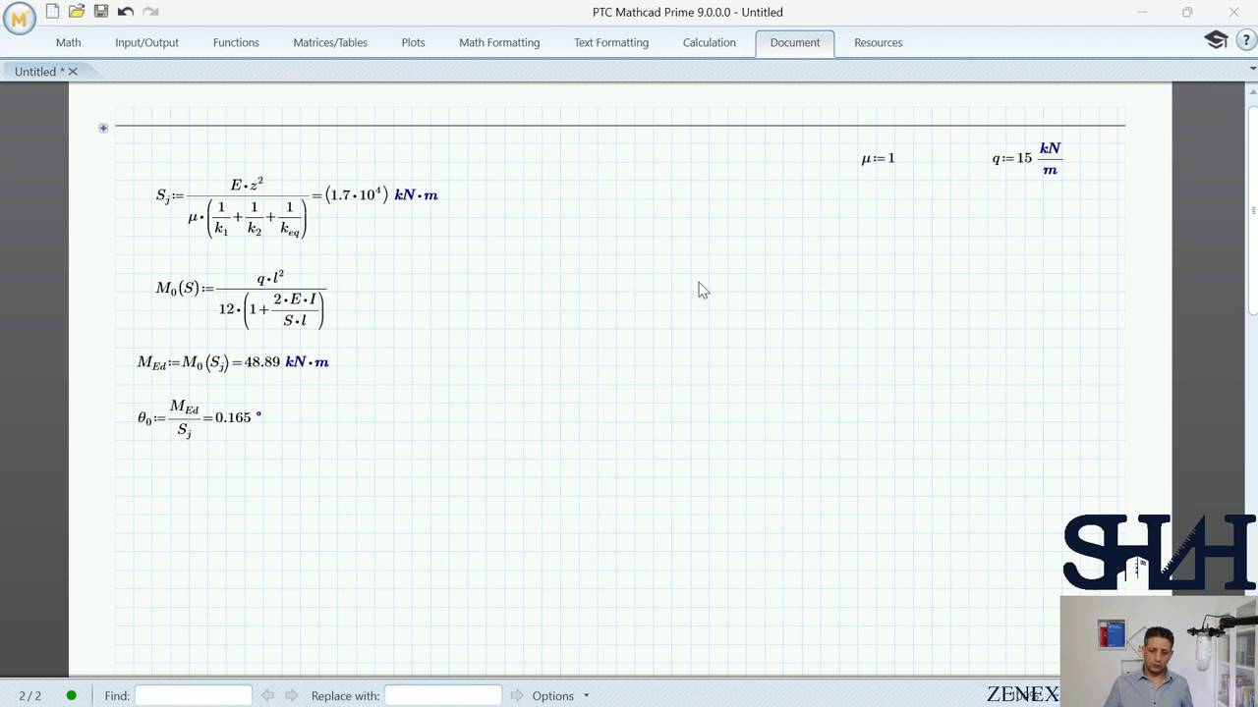
# Step: Paste and shrink the Eurocode clause (6) image on stiffness ratio μ, then place M_Ed beside M0(S)
pyautogui.hotkey('ctrl', 'v')
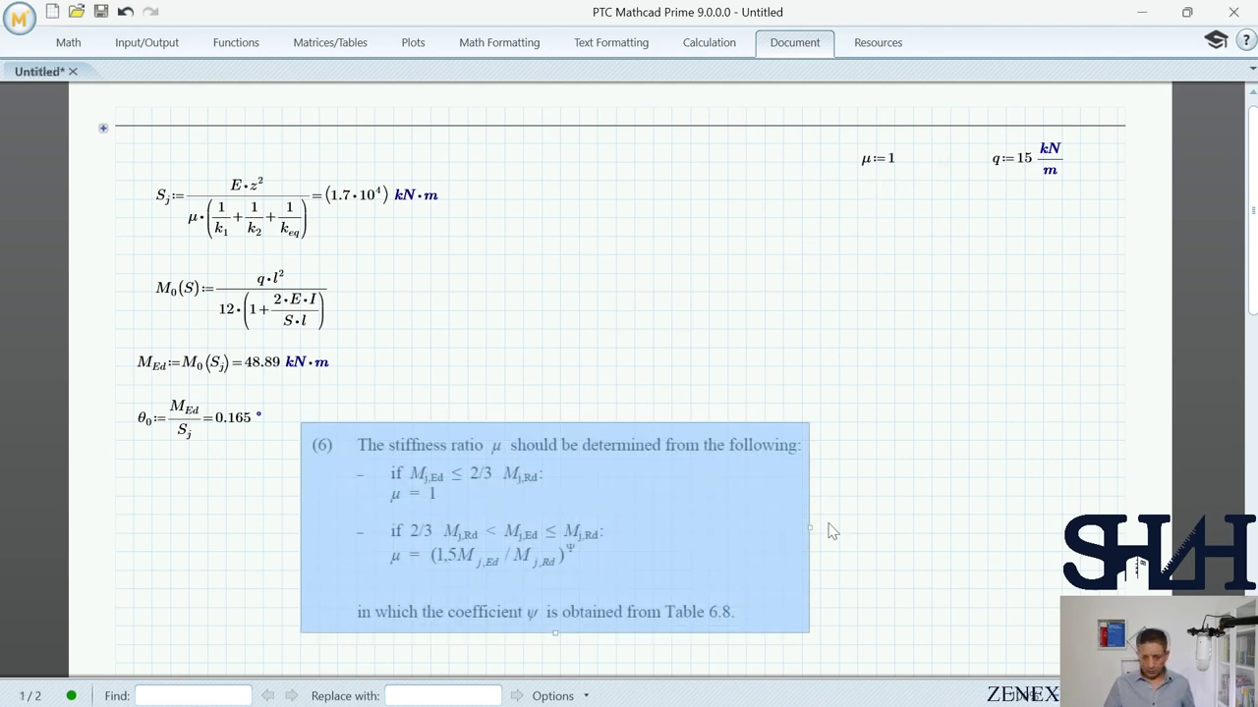
pyautogui.moveTo(809, 528); pyautogui.dragTo(677, 506)
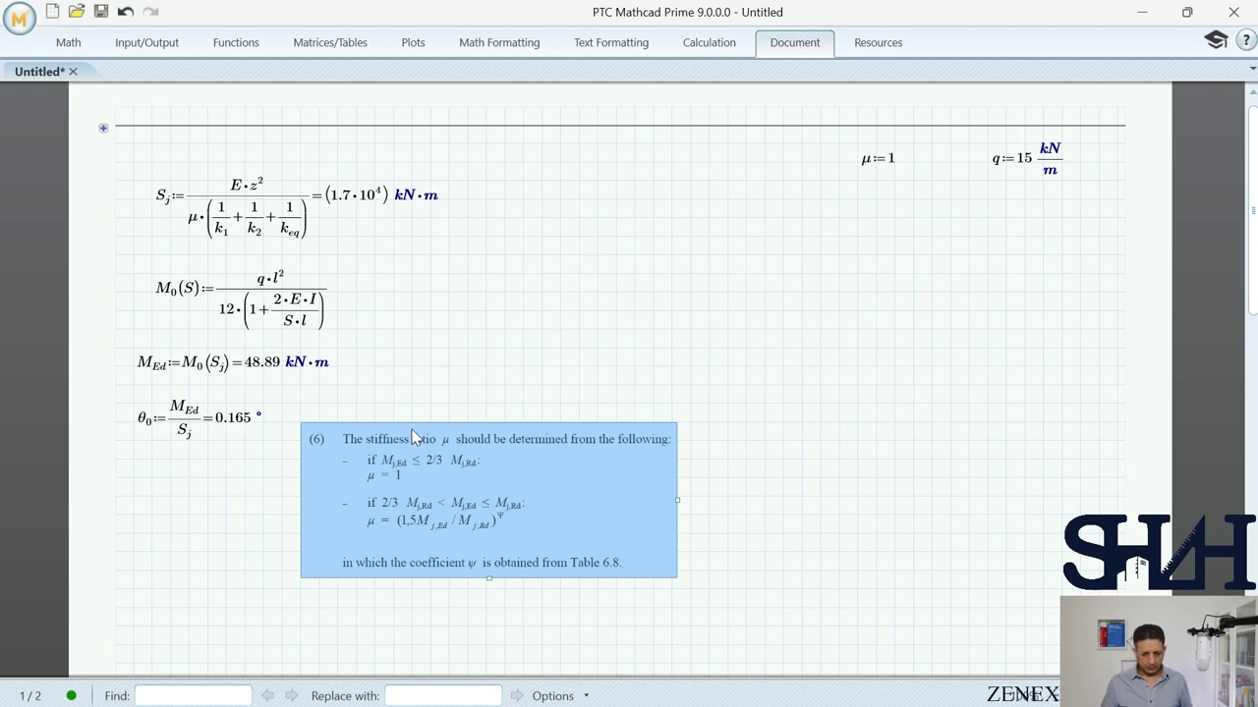
pyautogui.moveTo(350, 363); pyautogui.dragTo(547, 293)
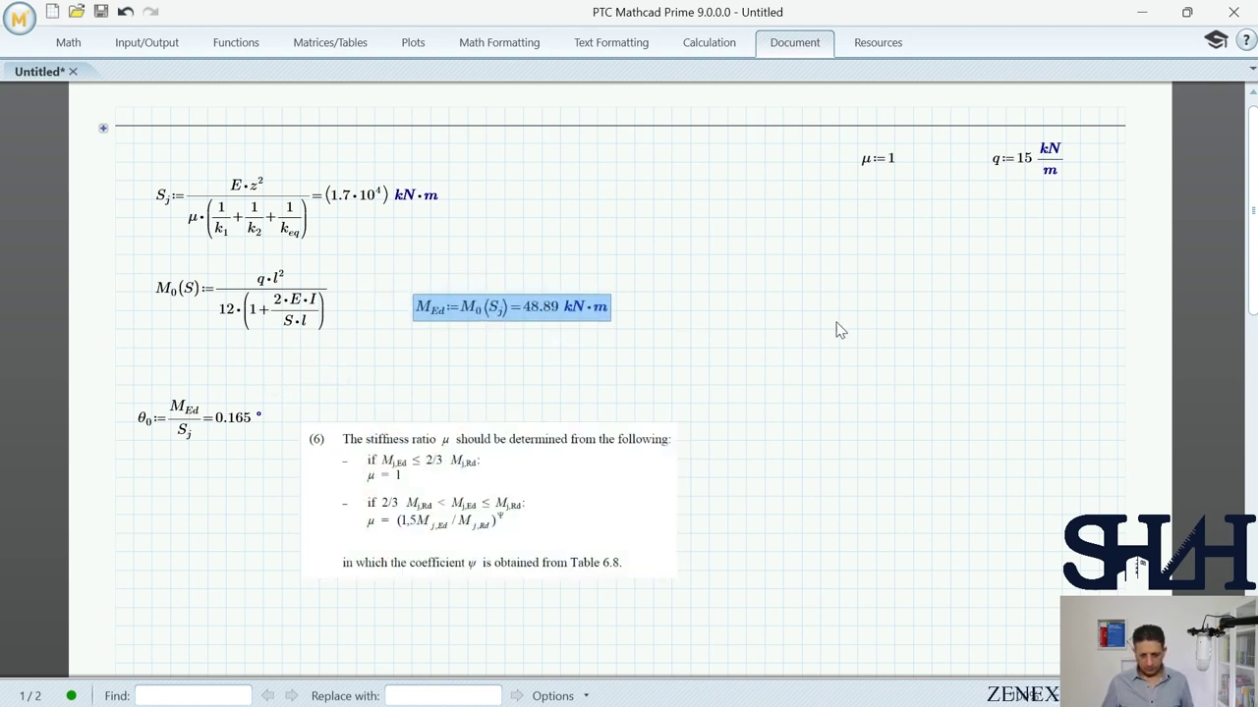
# Step: Define the joint moment resistance M_j,Rd := 90 kN·m at the top
pyautogui.click(660, 169)
pyautogui.write('M.j,Rd:90*kN*m')
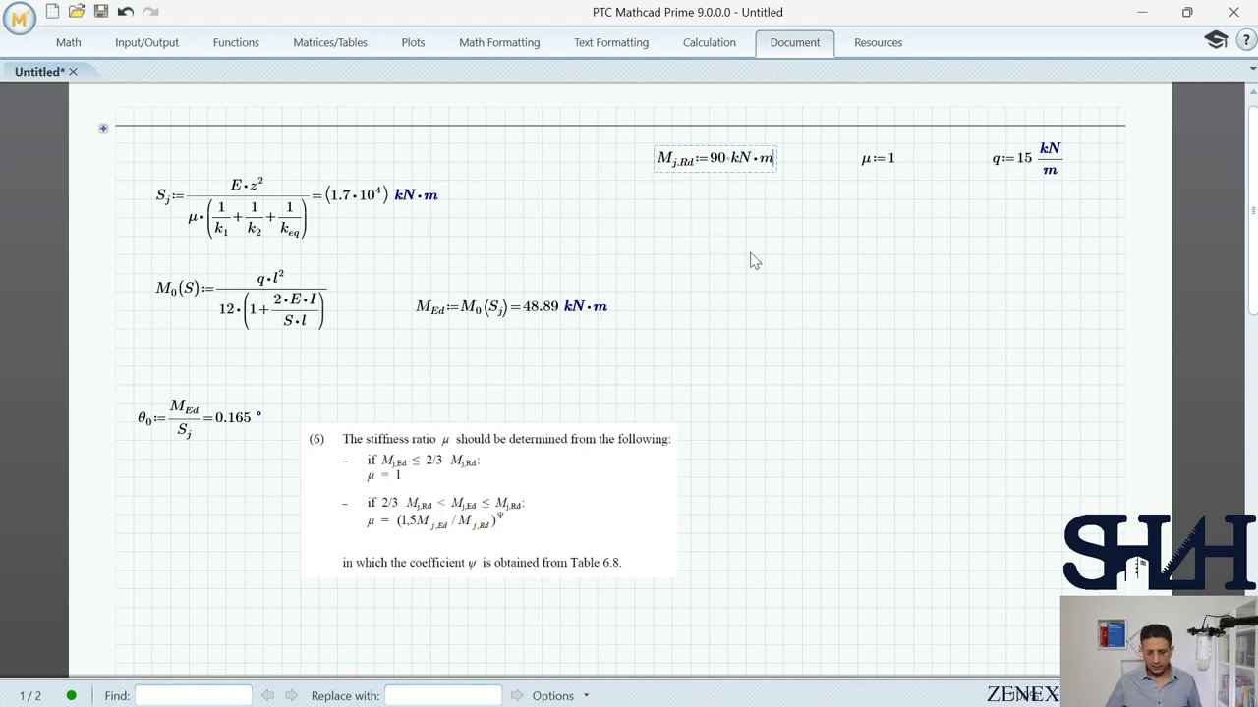
pyautogui.click(889, 398)
# Step: Start a new μ := definition using the Greek letter μ
pyautogui.write('m')
pyautogui.hotkey('ctrl', 'g')
pyautogui.write(':')
pyautogui.hotkey('ctrl', 'F1')
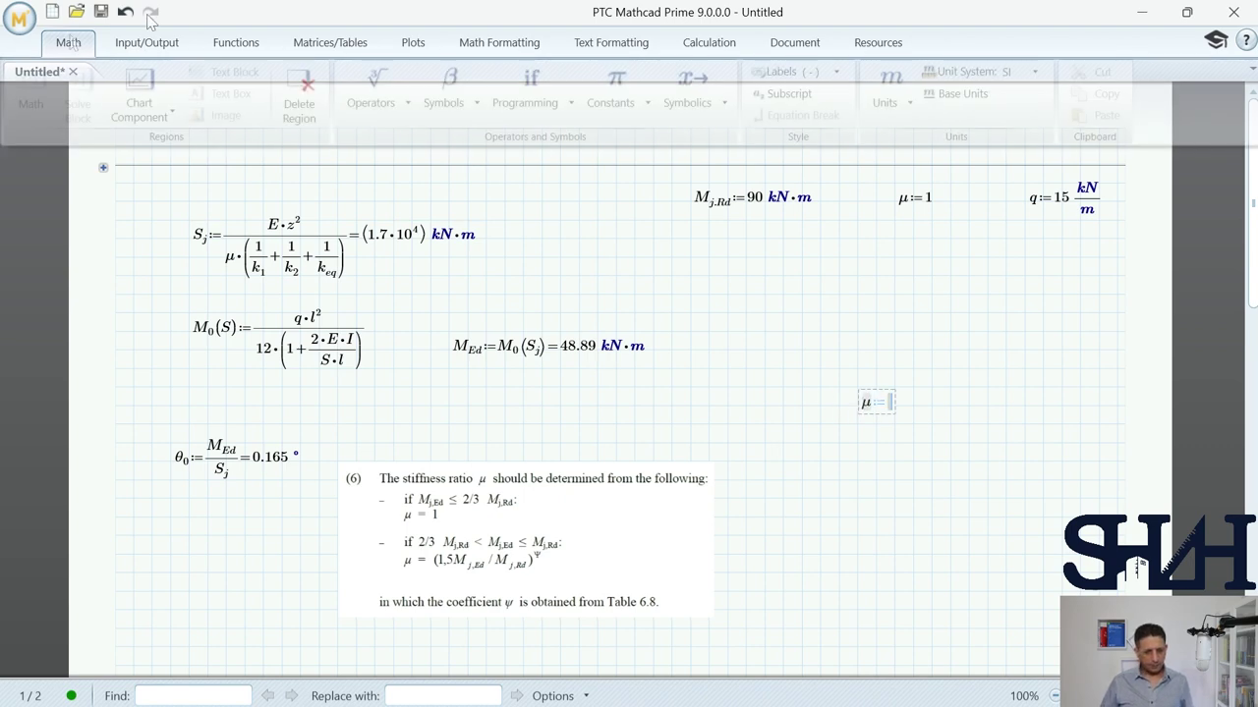